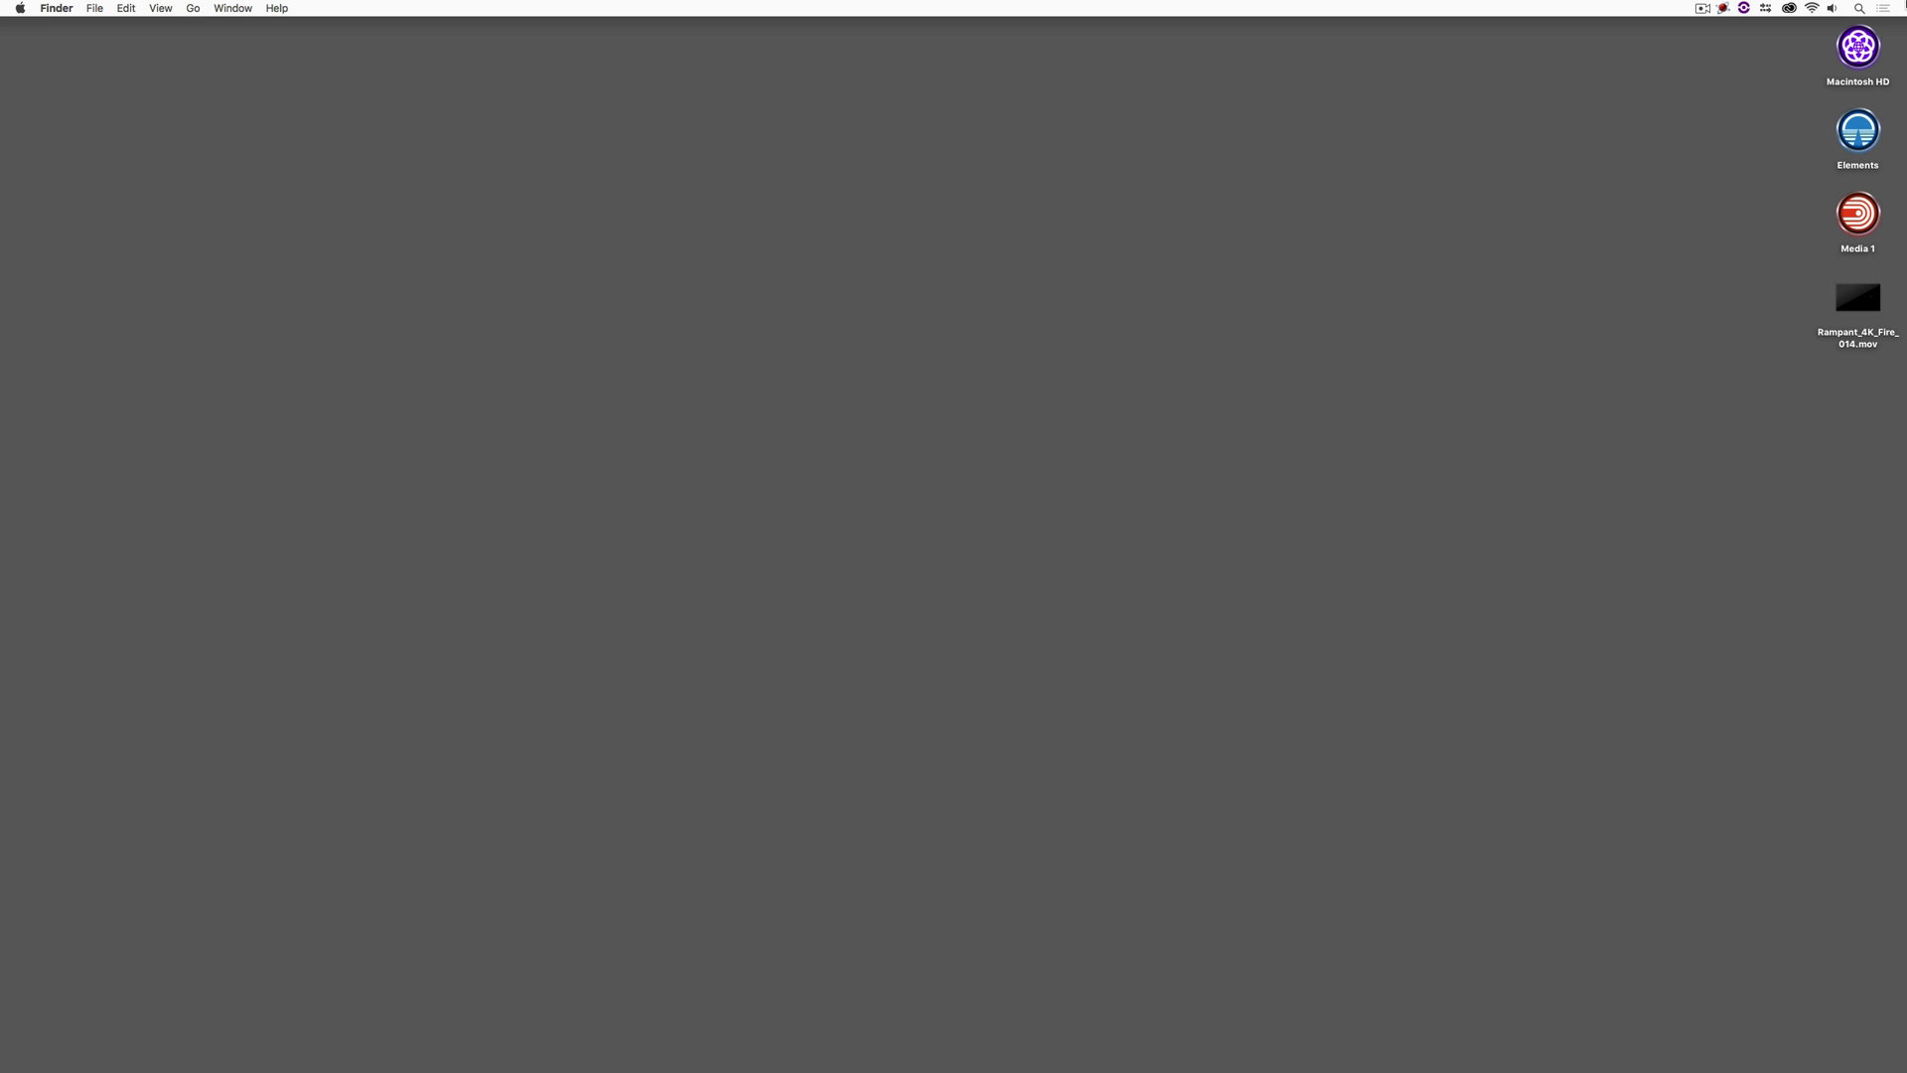
Switch to Motion and add a Color Solid generator to the project's empty group.
{"action": "key", "text": "super+Tab"}
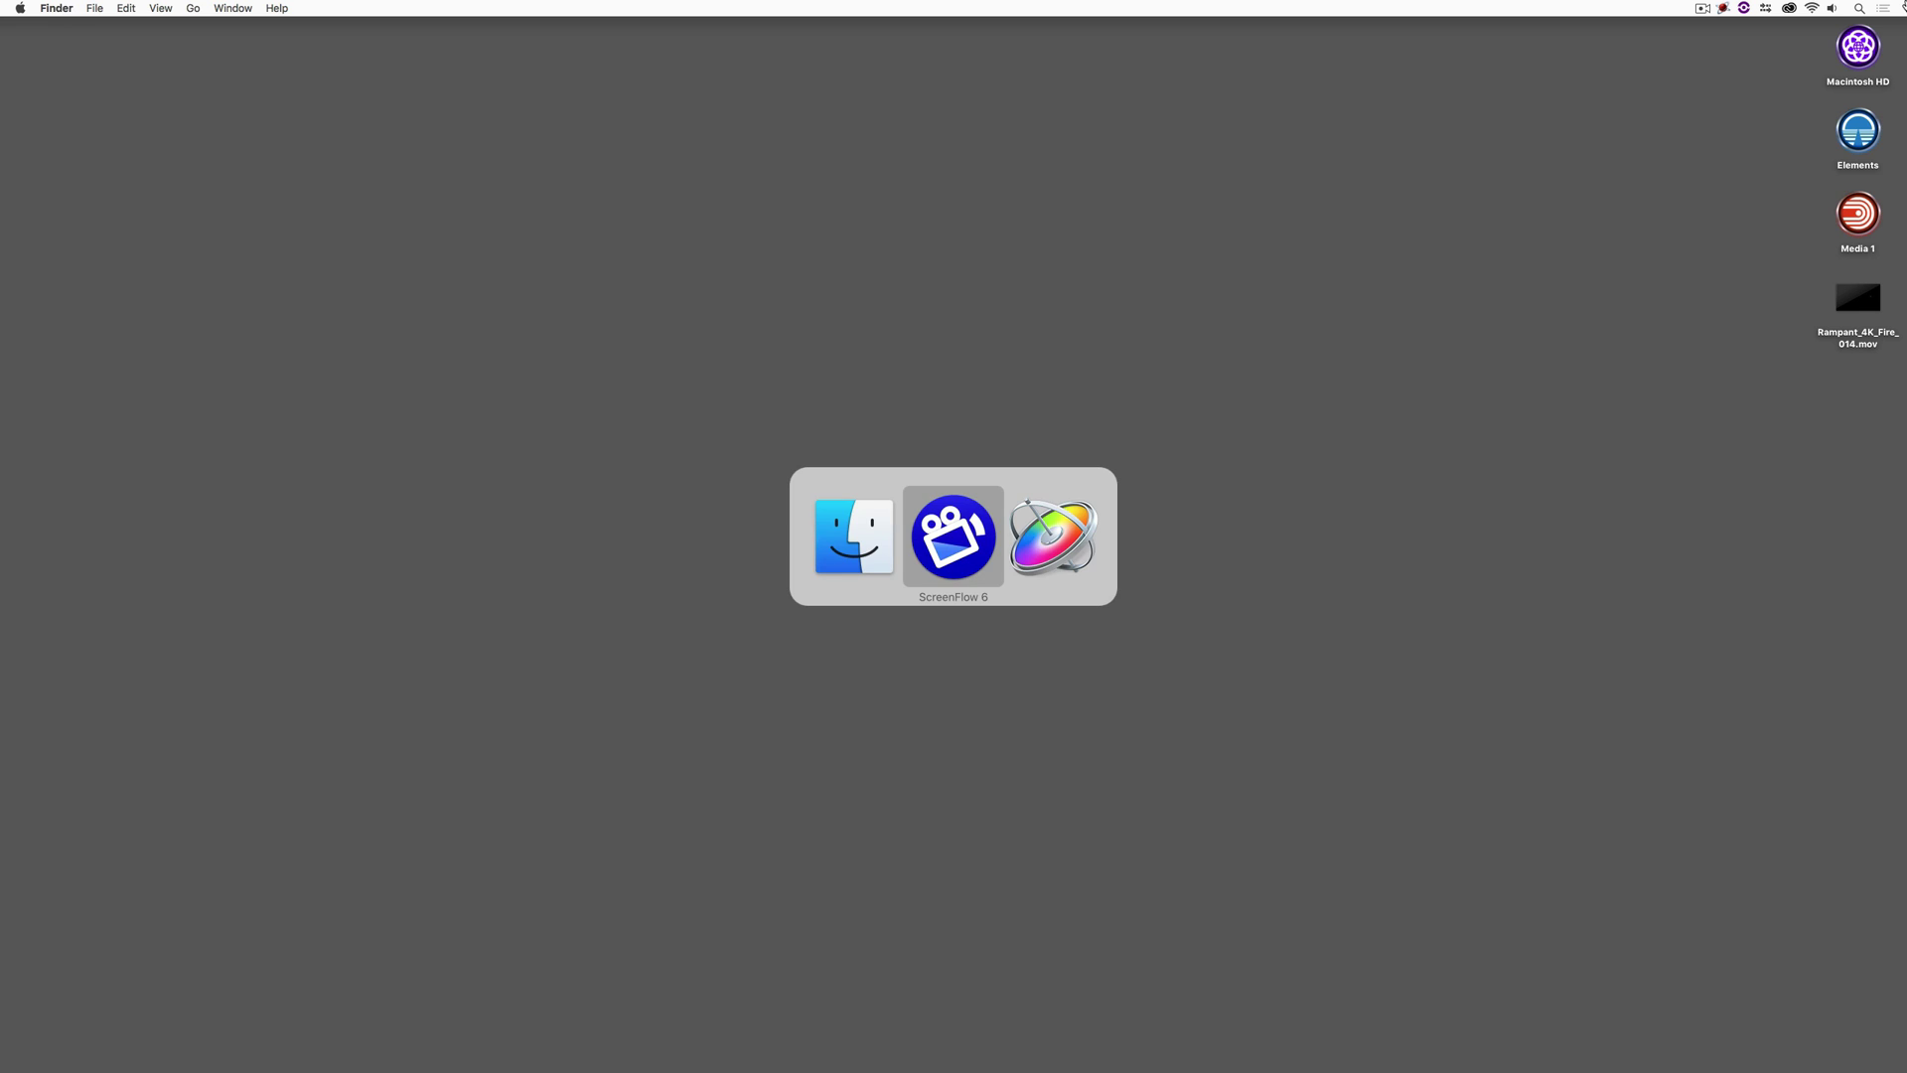
{"action": "key", "text": "super+Tab"}
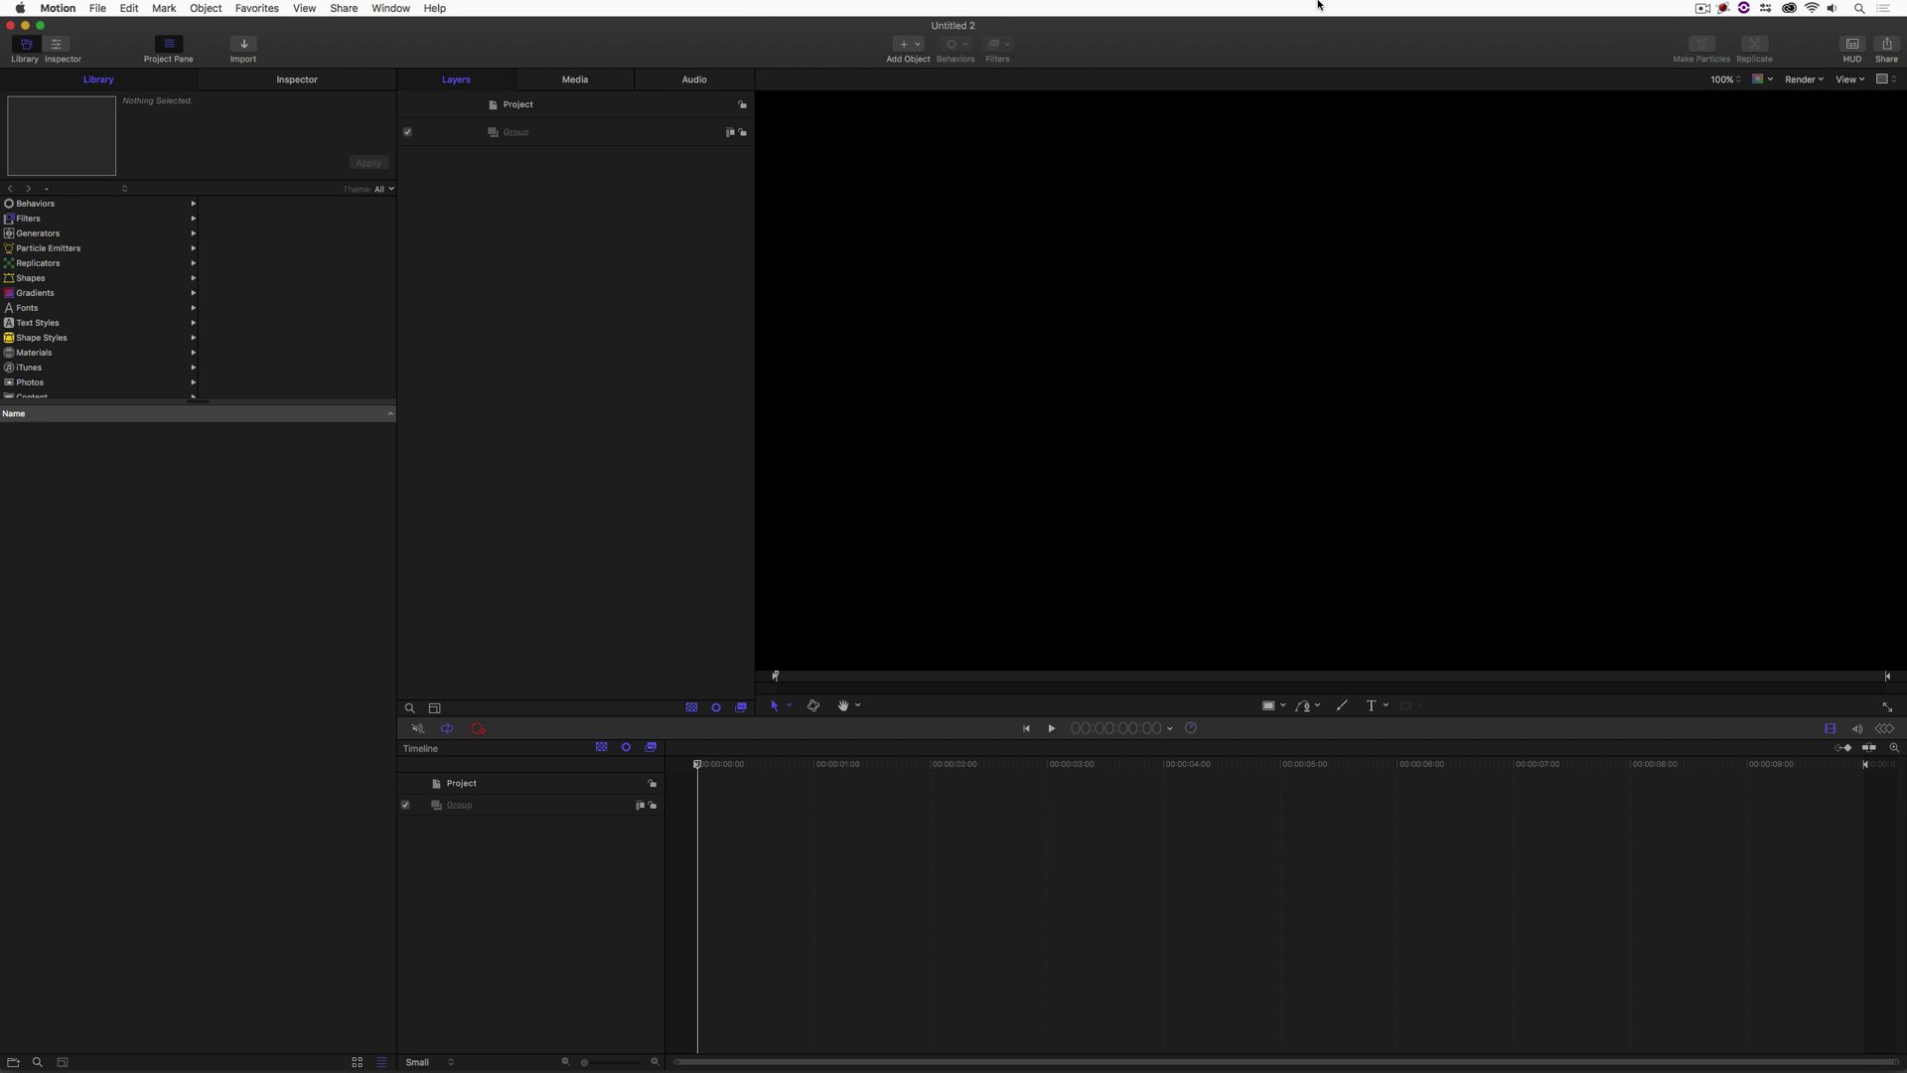
{"action": "left_click", "coordinate": [562, 130]}
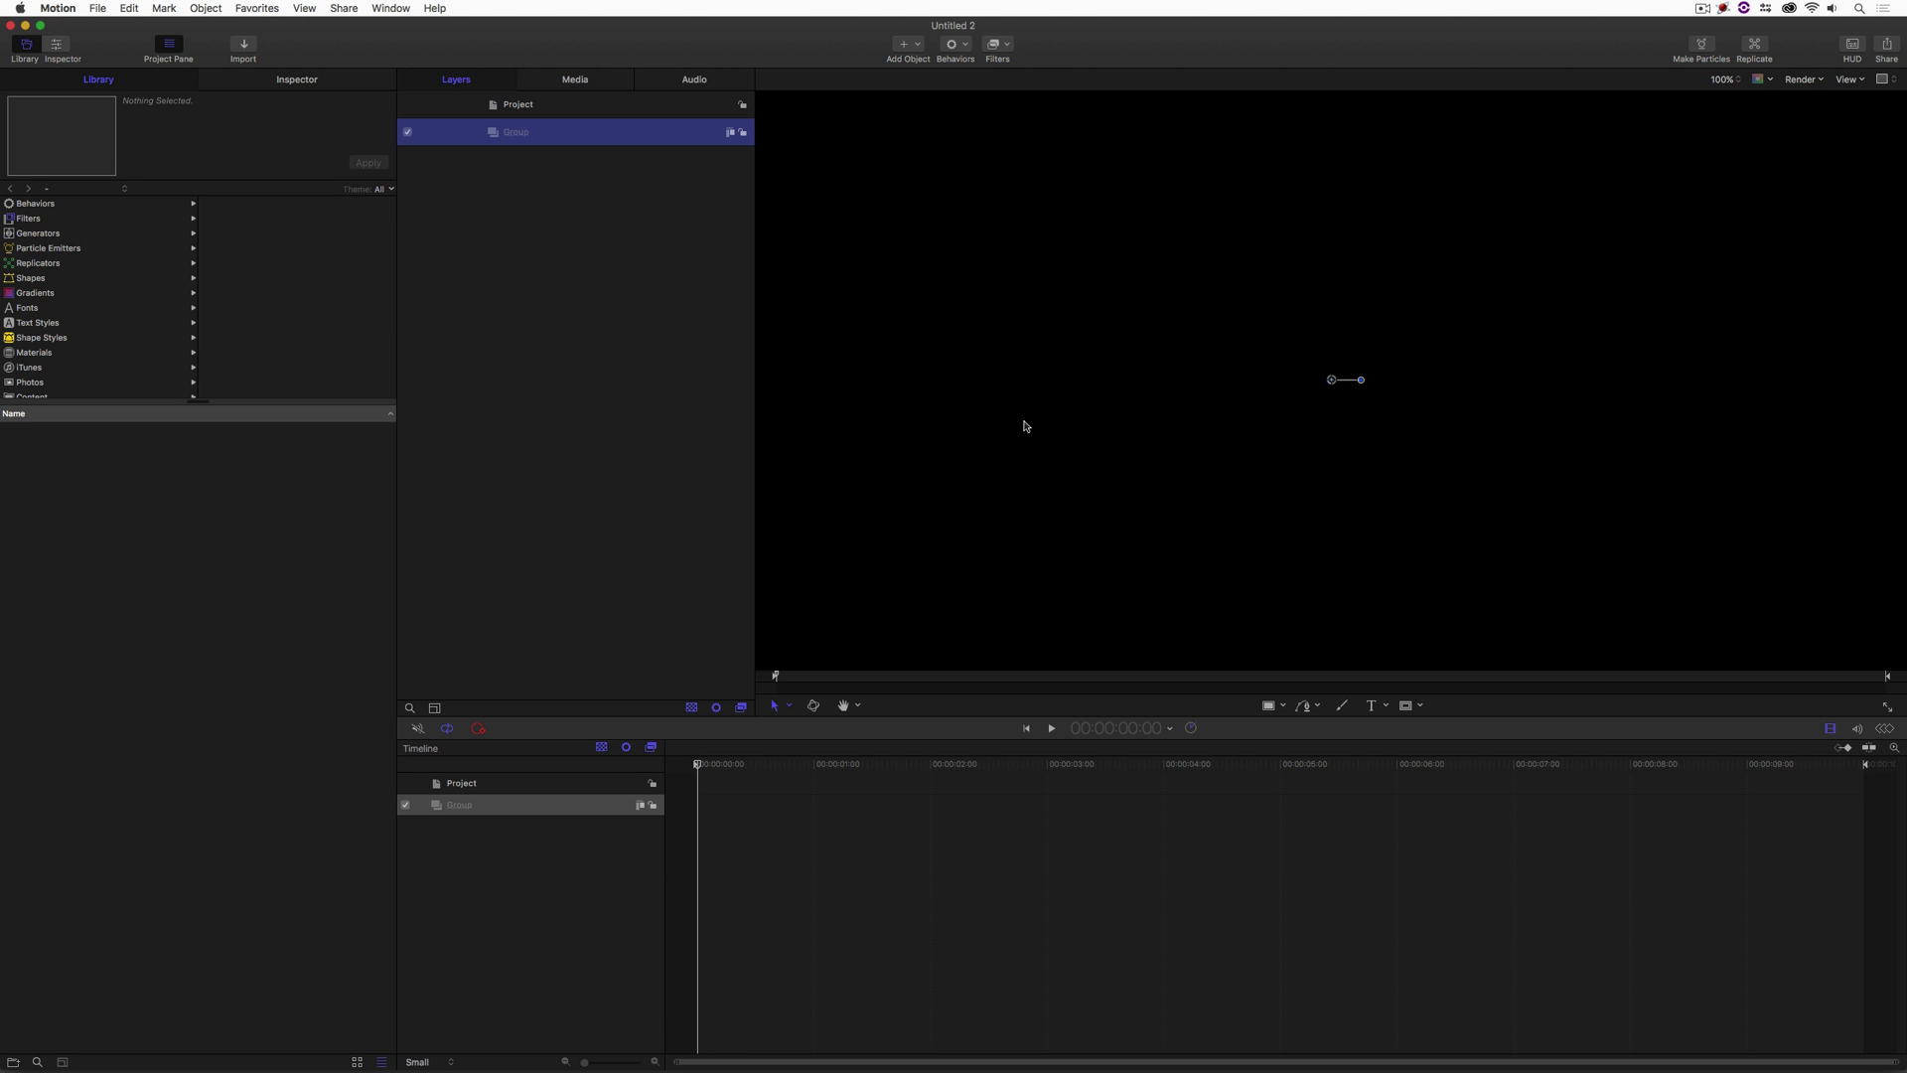
{"action": "key", "text": "shift+z"}
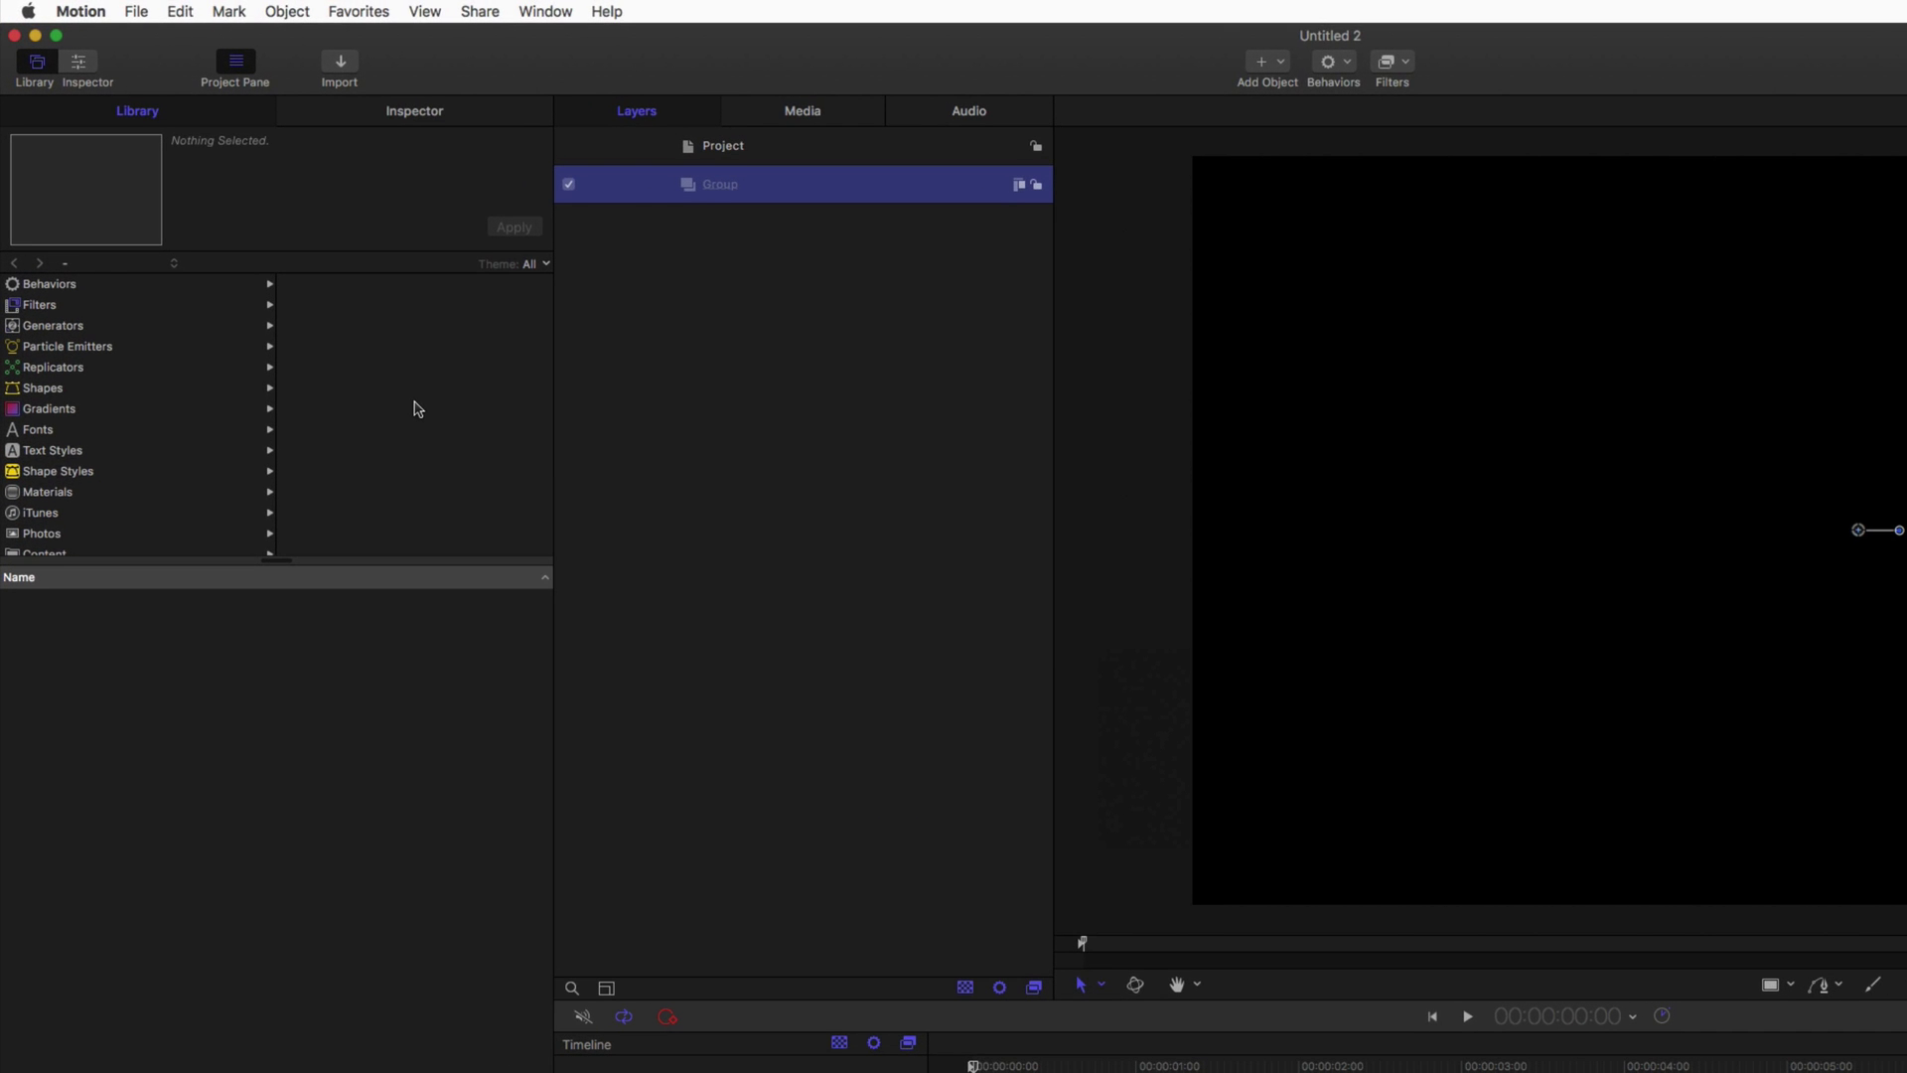
{"action": "left_click", "coordinate": [129, 327]}
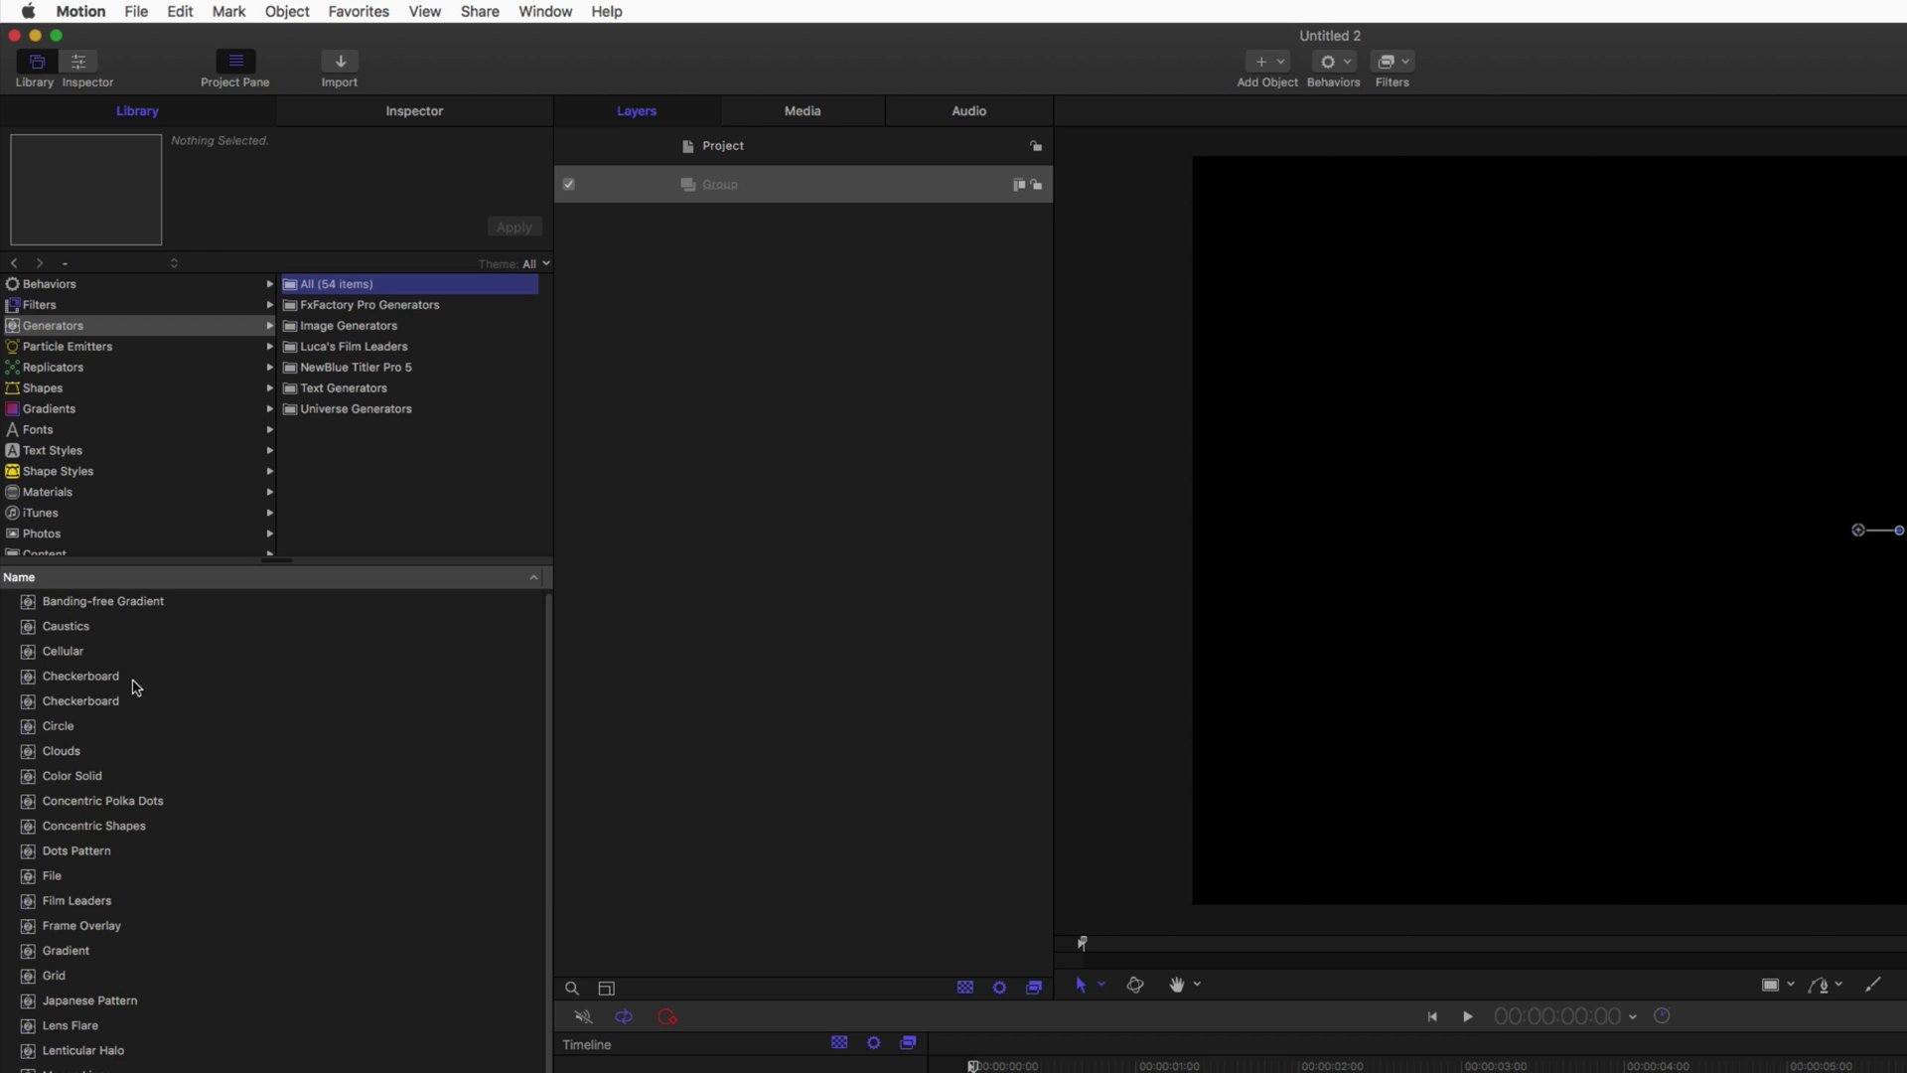
{"action": "left_click", "coordinate": [40, 777]}
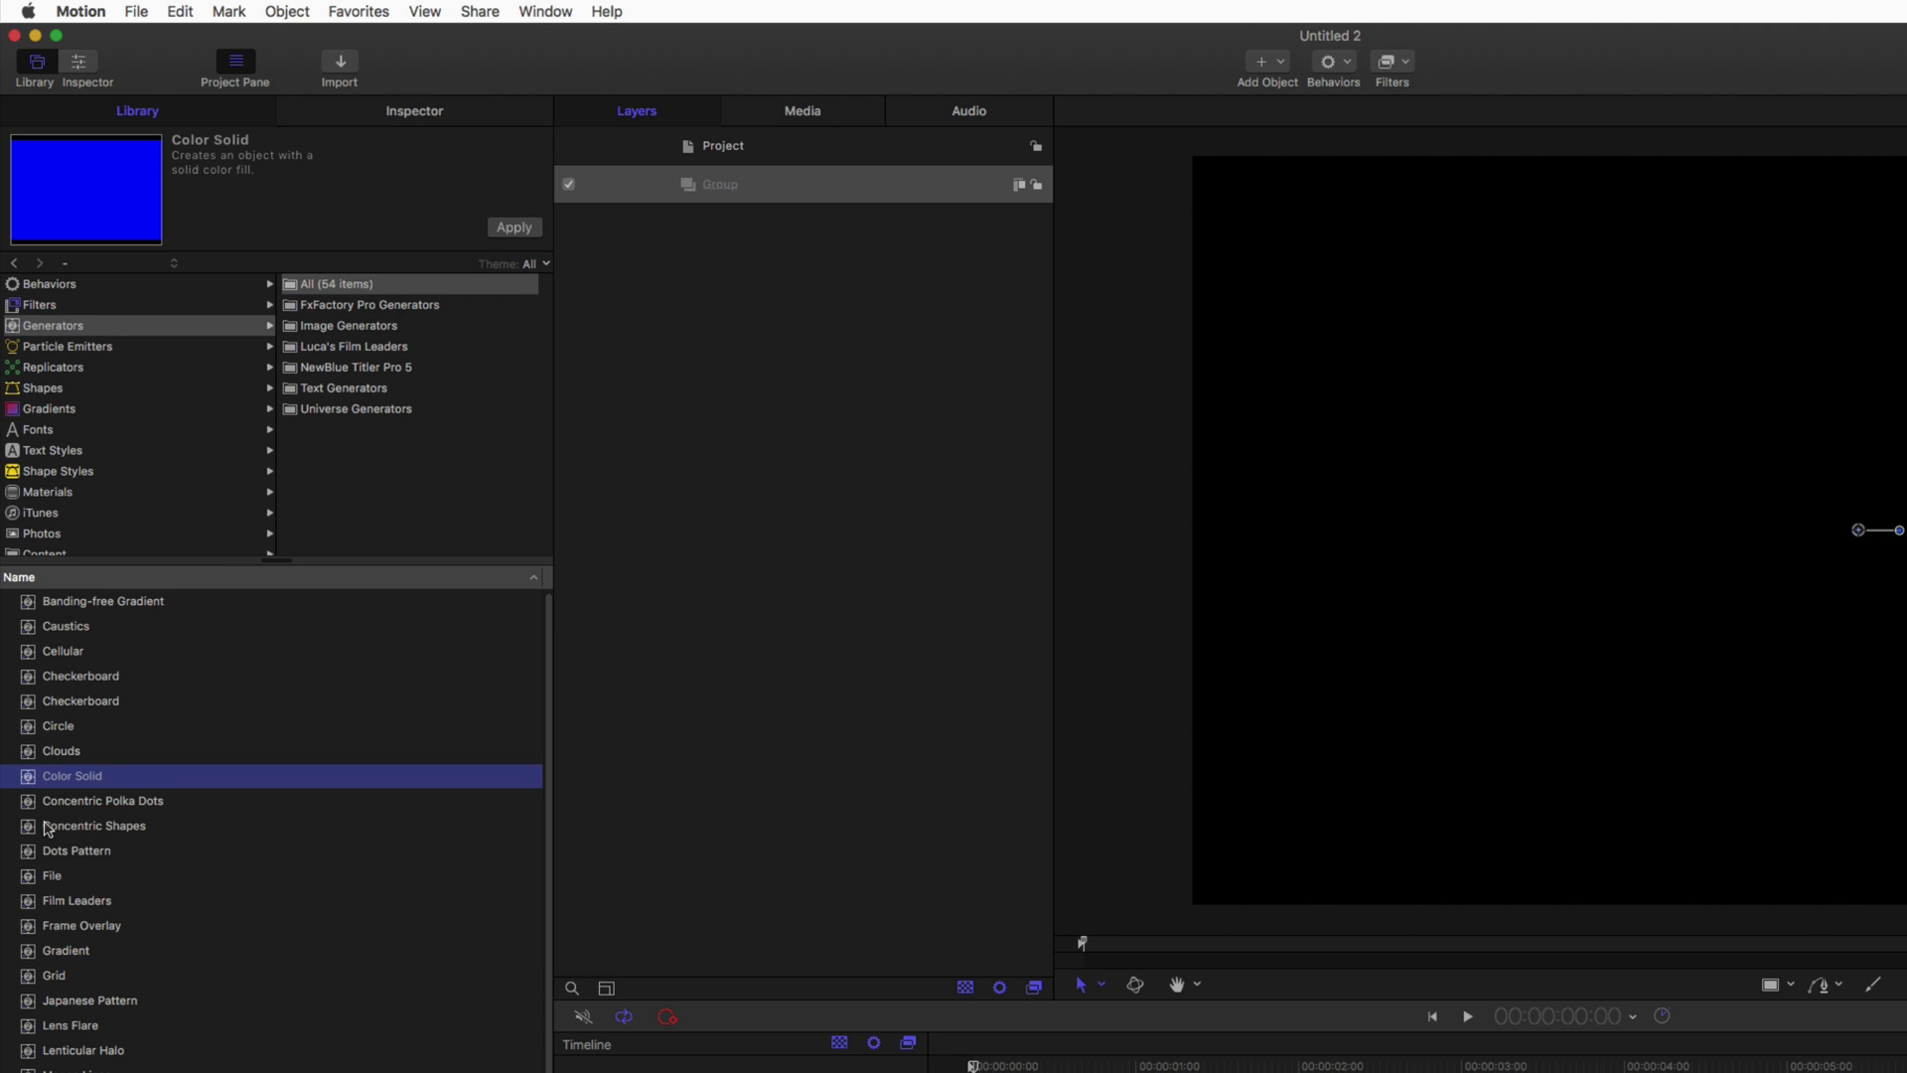
{"action": "left_click_drag", "start_coordinate": [30, 782], "coordinate": [751, 190]}
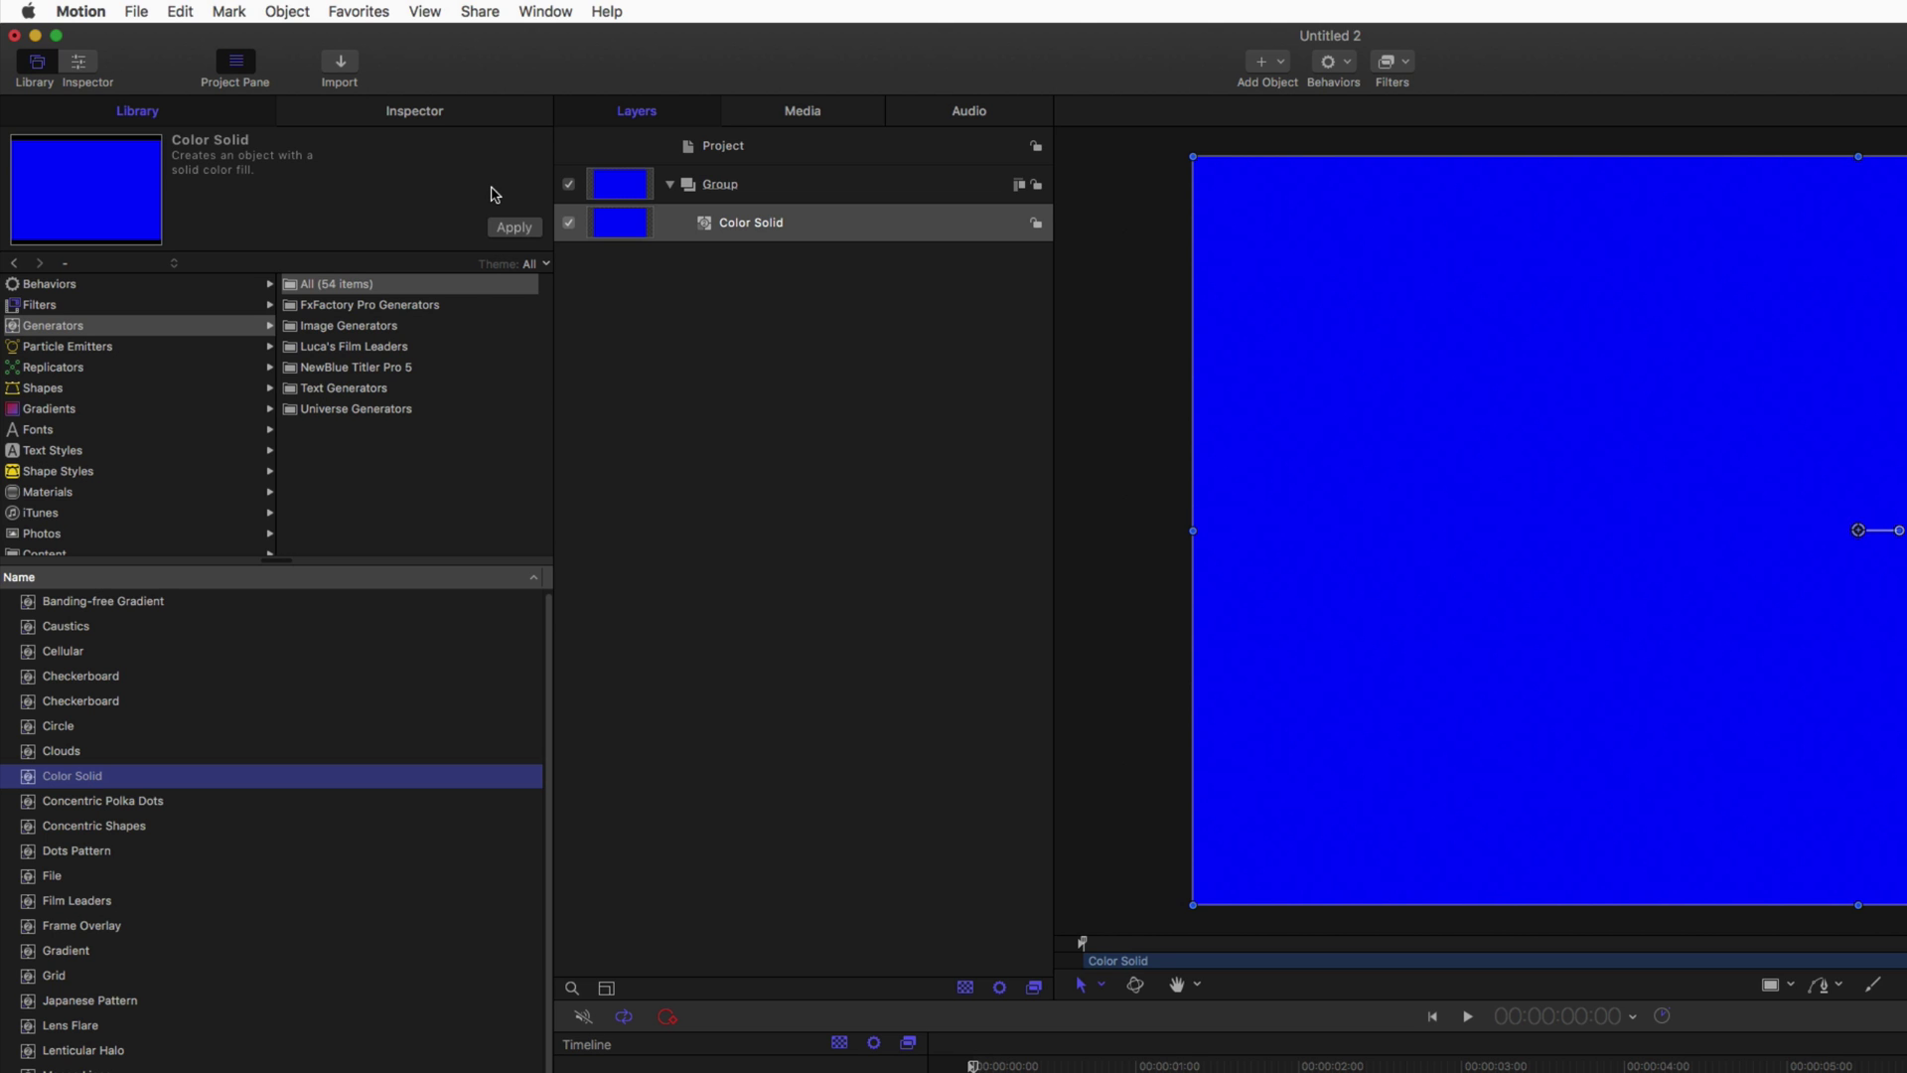
Change the Color Solid's color to black in its generator settings.
{"action": "key", "text": "F7"}
{"action": "left_click_drag", "start_coordinate": [851, 733], "coordinate": [805, 554]}
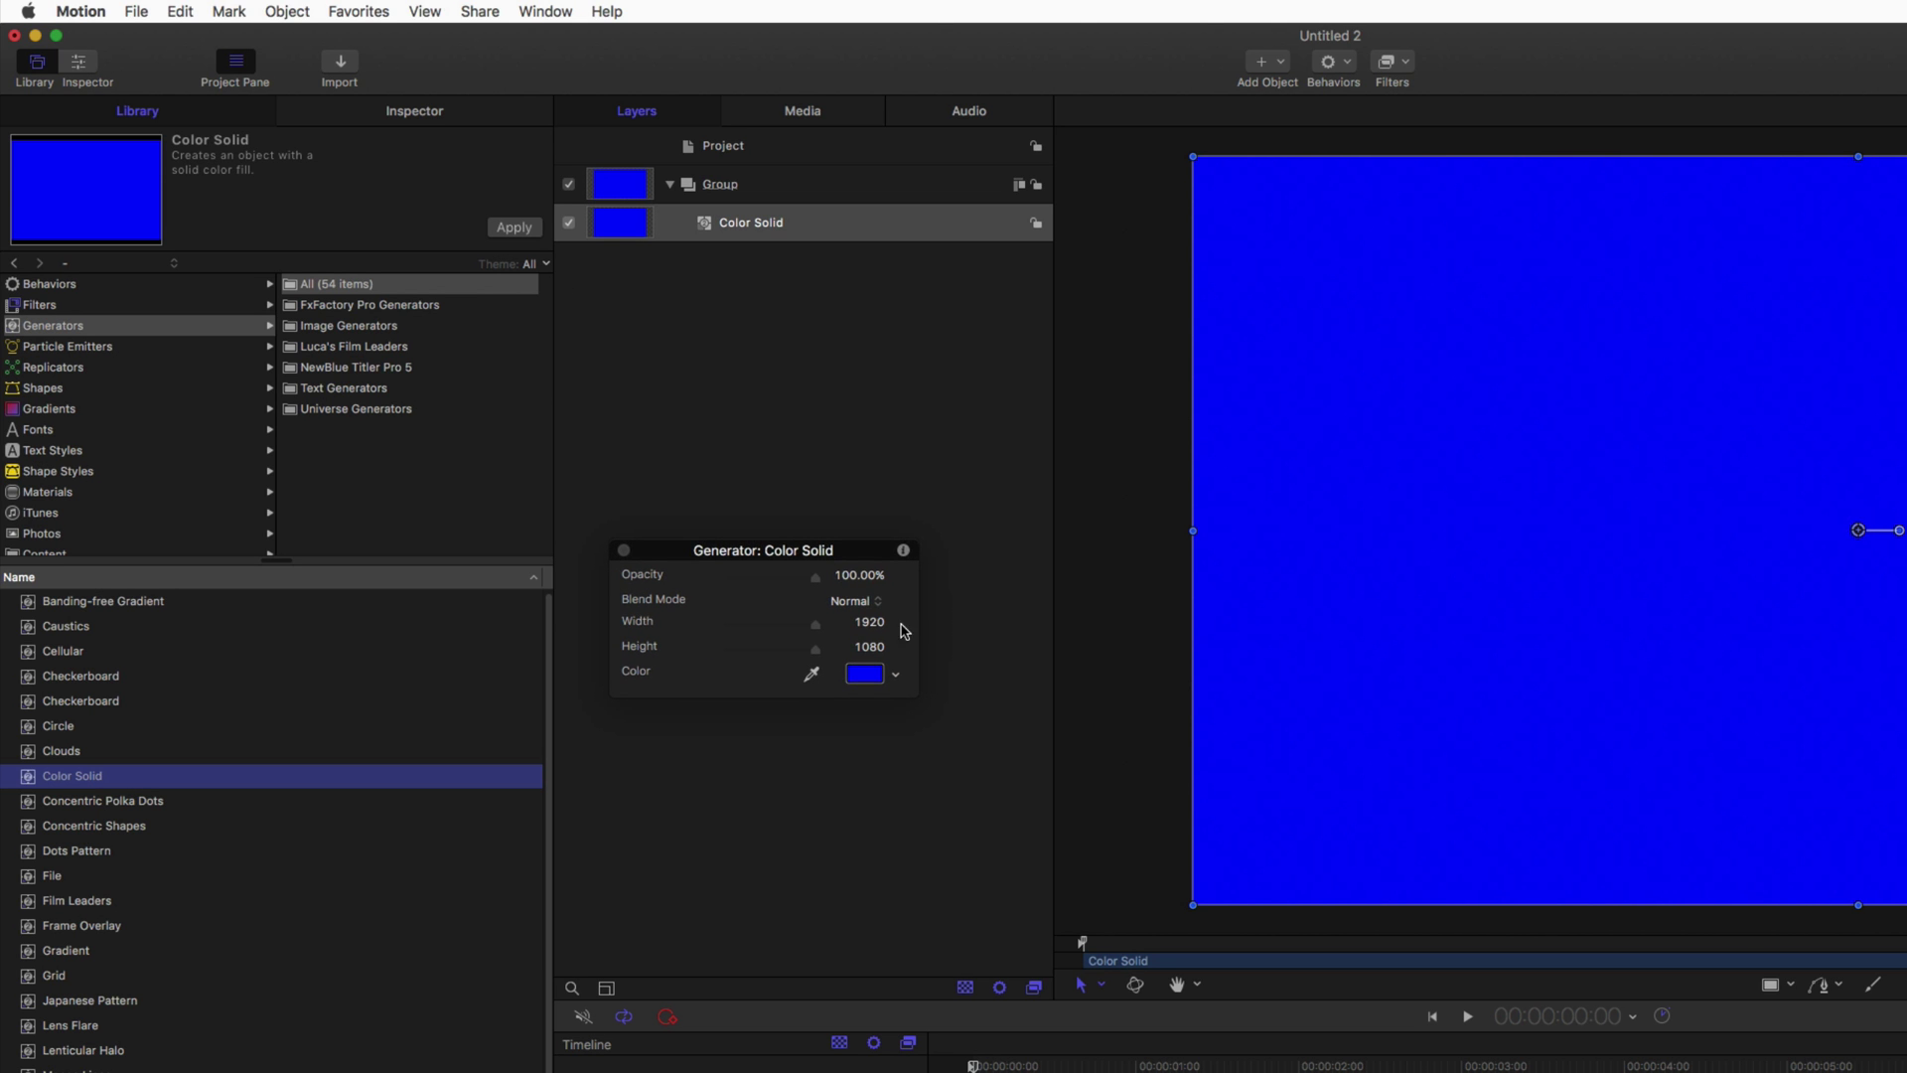
{"action": "left_click", "coordinate": [874, 675]}
{"action": "left_click_drag", "start_coordinate": [876, 860], "coordinate": [940, 865]}
{"action": "left_click", "coordinate": [724, 531]}
{"action": "left_click", "coordinate": [624, 549]}
{"action": "left_click", "coordinate": [576, 290]}
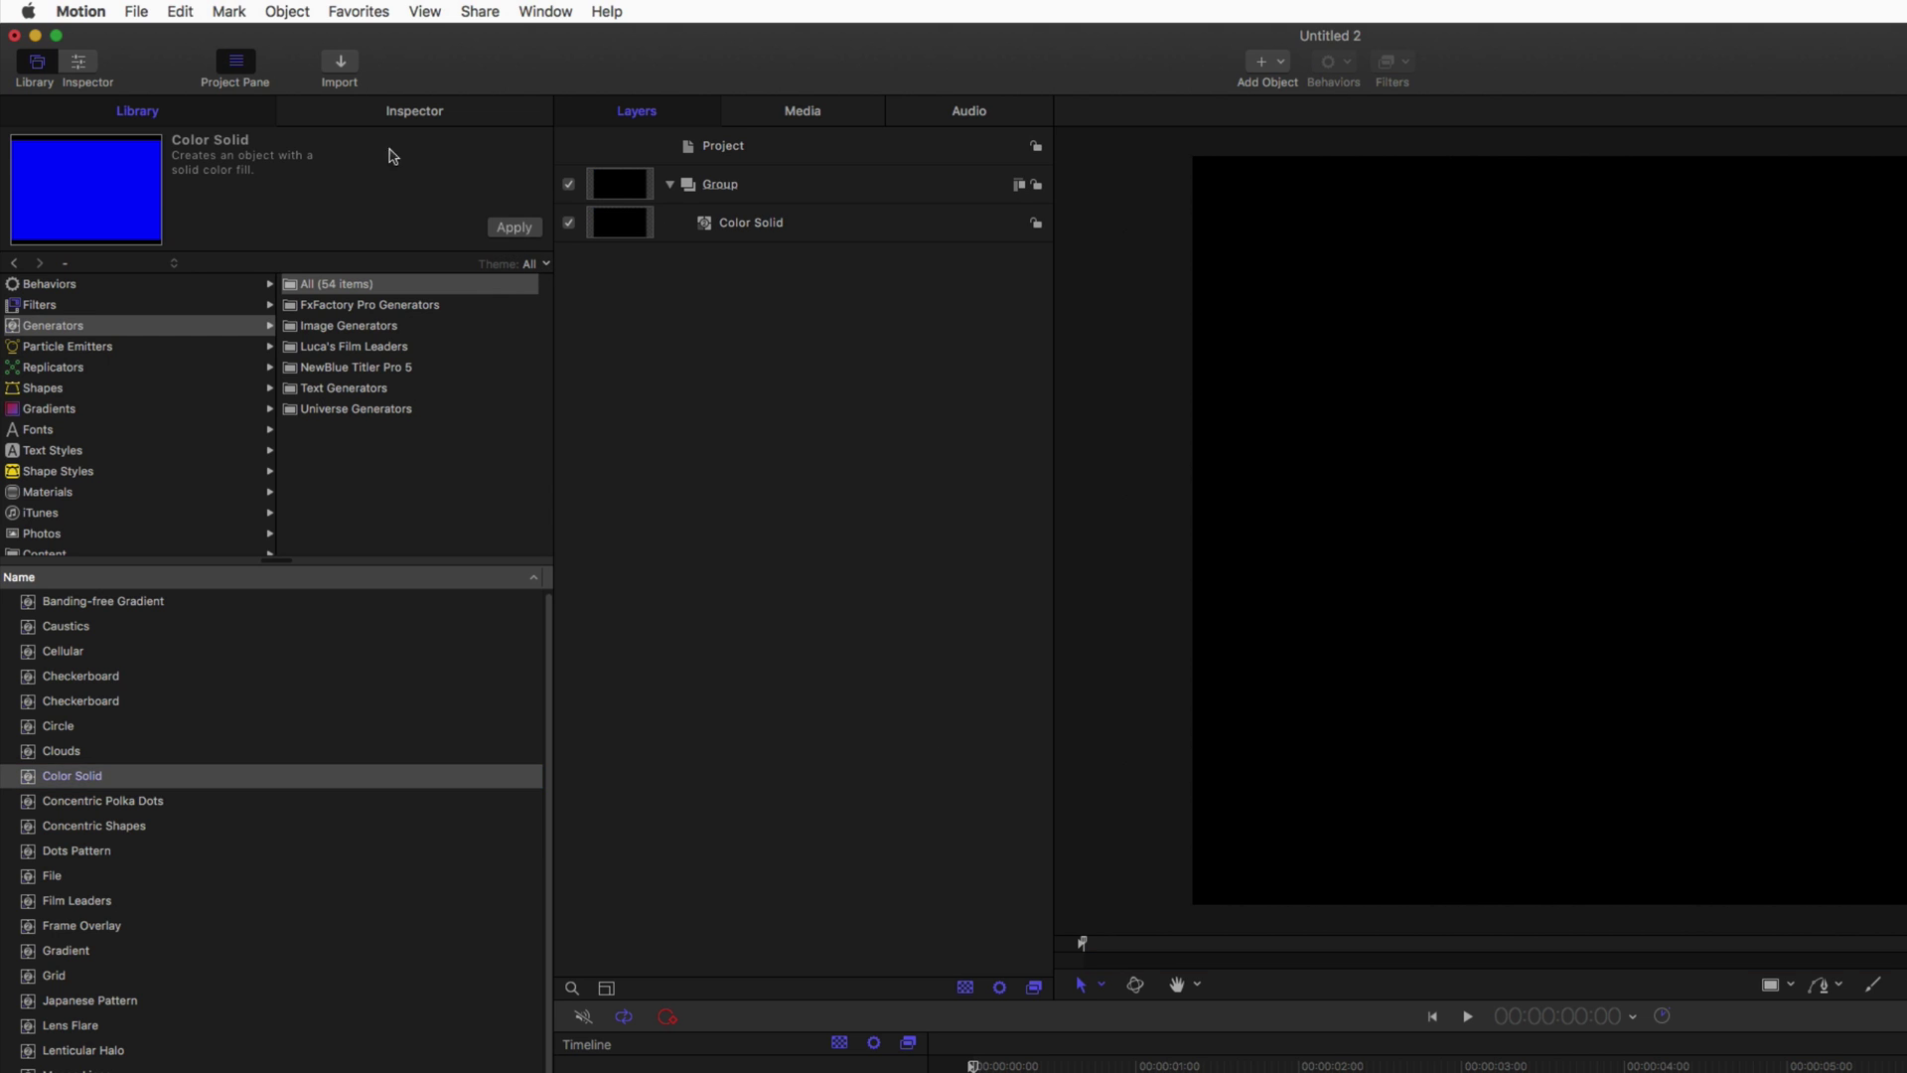
Import Rampant_4K_Fire_014.mov from the Desktop into the project.
{"action": "left_click", "coordinate": [343, 72]}
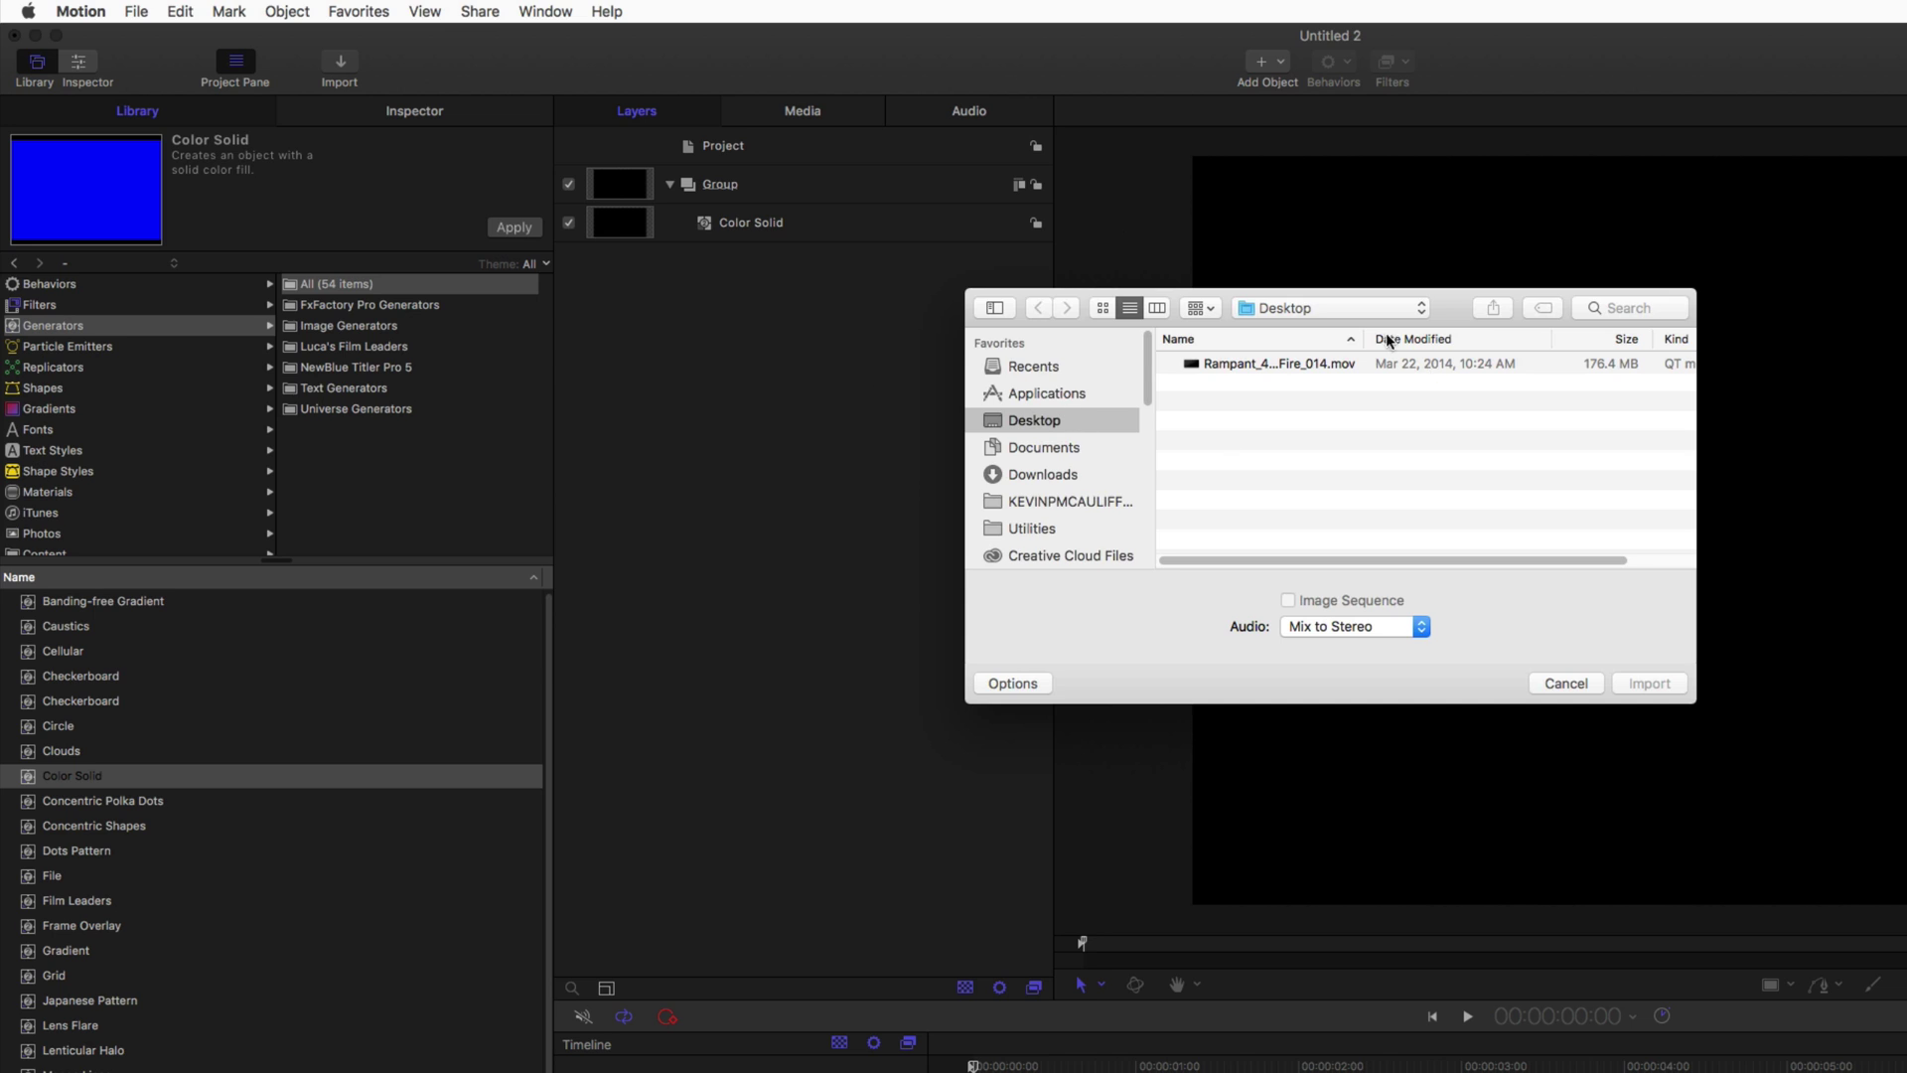
{"action": "left_click", "coordinate": [1318, 365]}
{"action": "left_click", "coordinate": [1644, 685]}
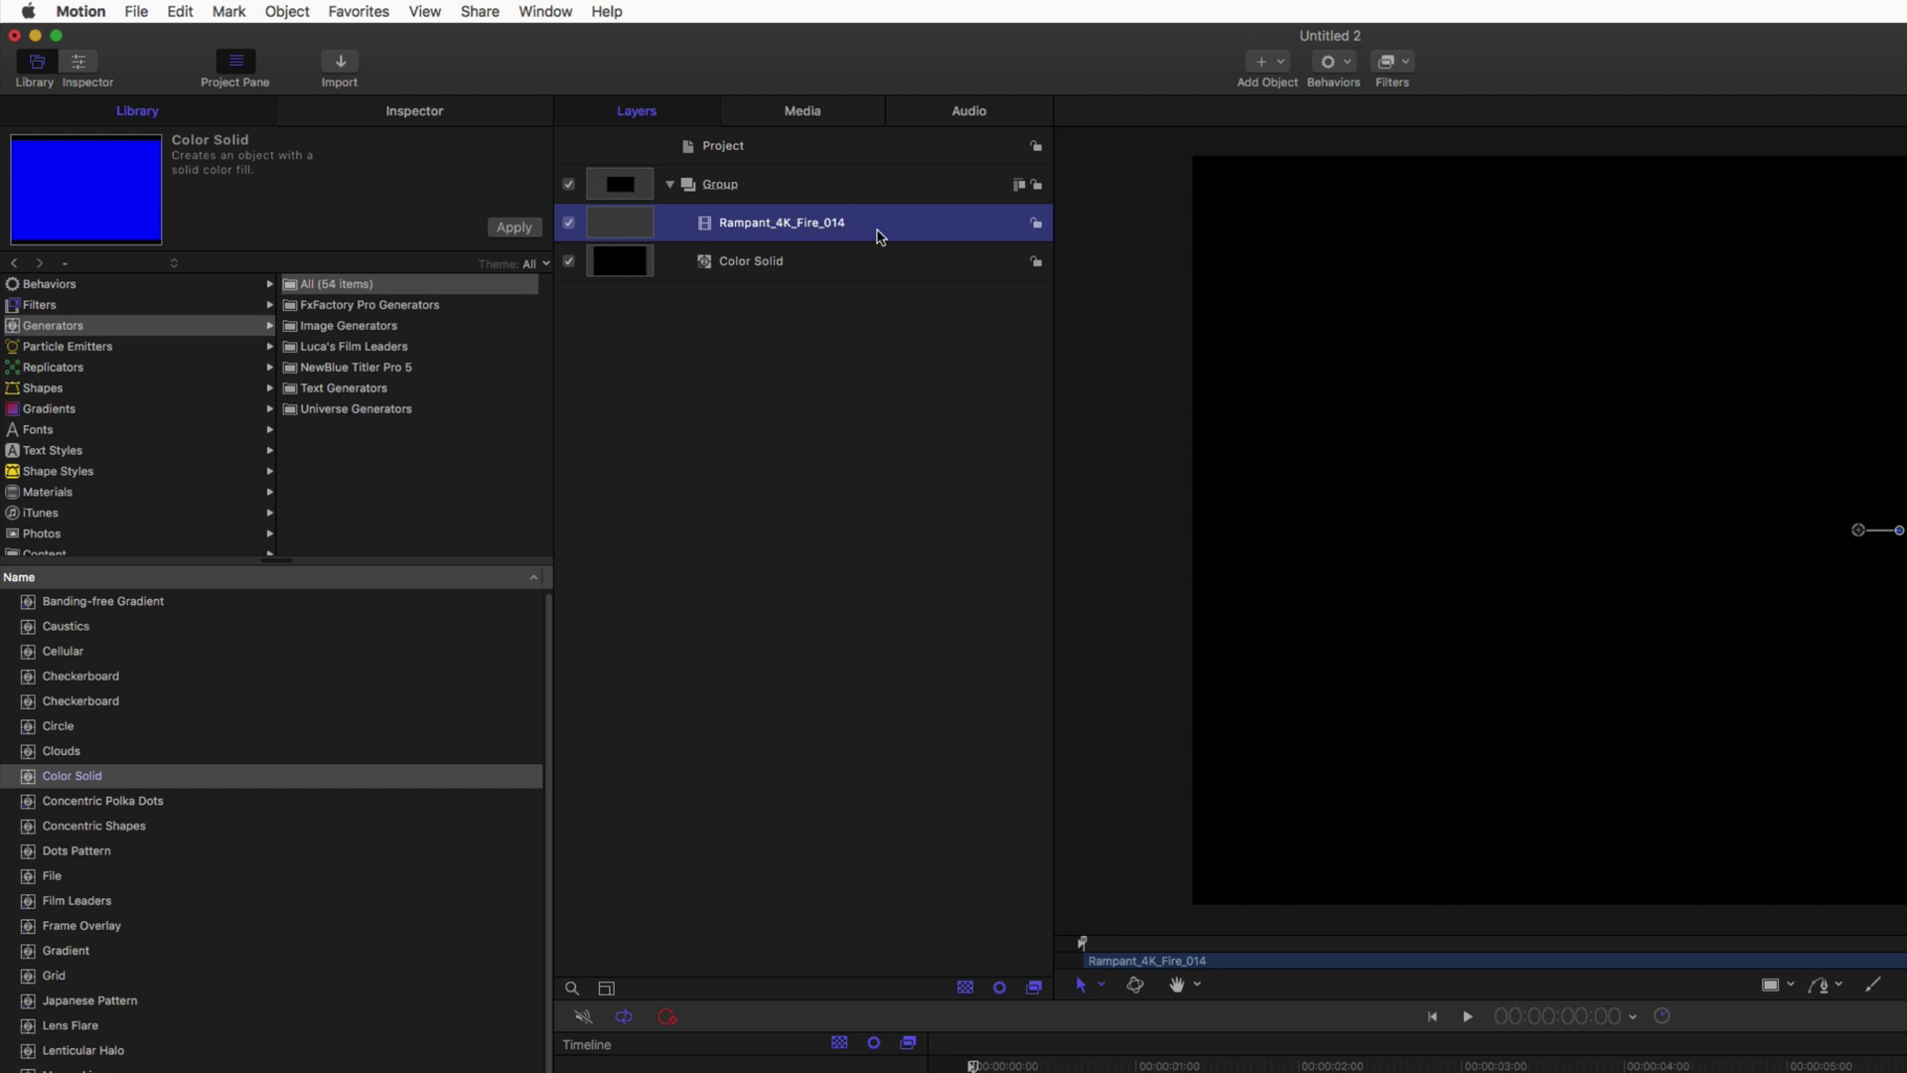
Move the Rampant_4K_Fire_014 layer into its own group above the existing one and name that group "Main Fire Element".
{"action": "left_click_drag", "start_coordinate": [879, 237], "coordinate": [774, 176]}
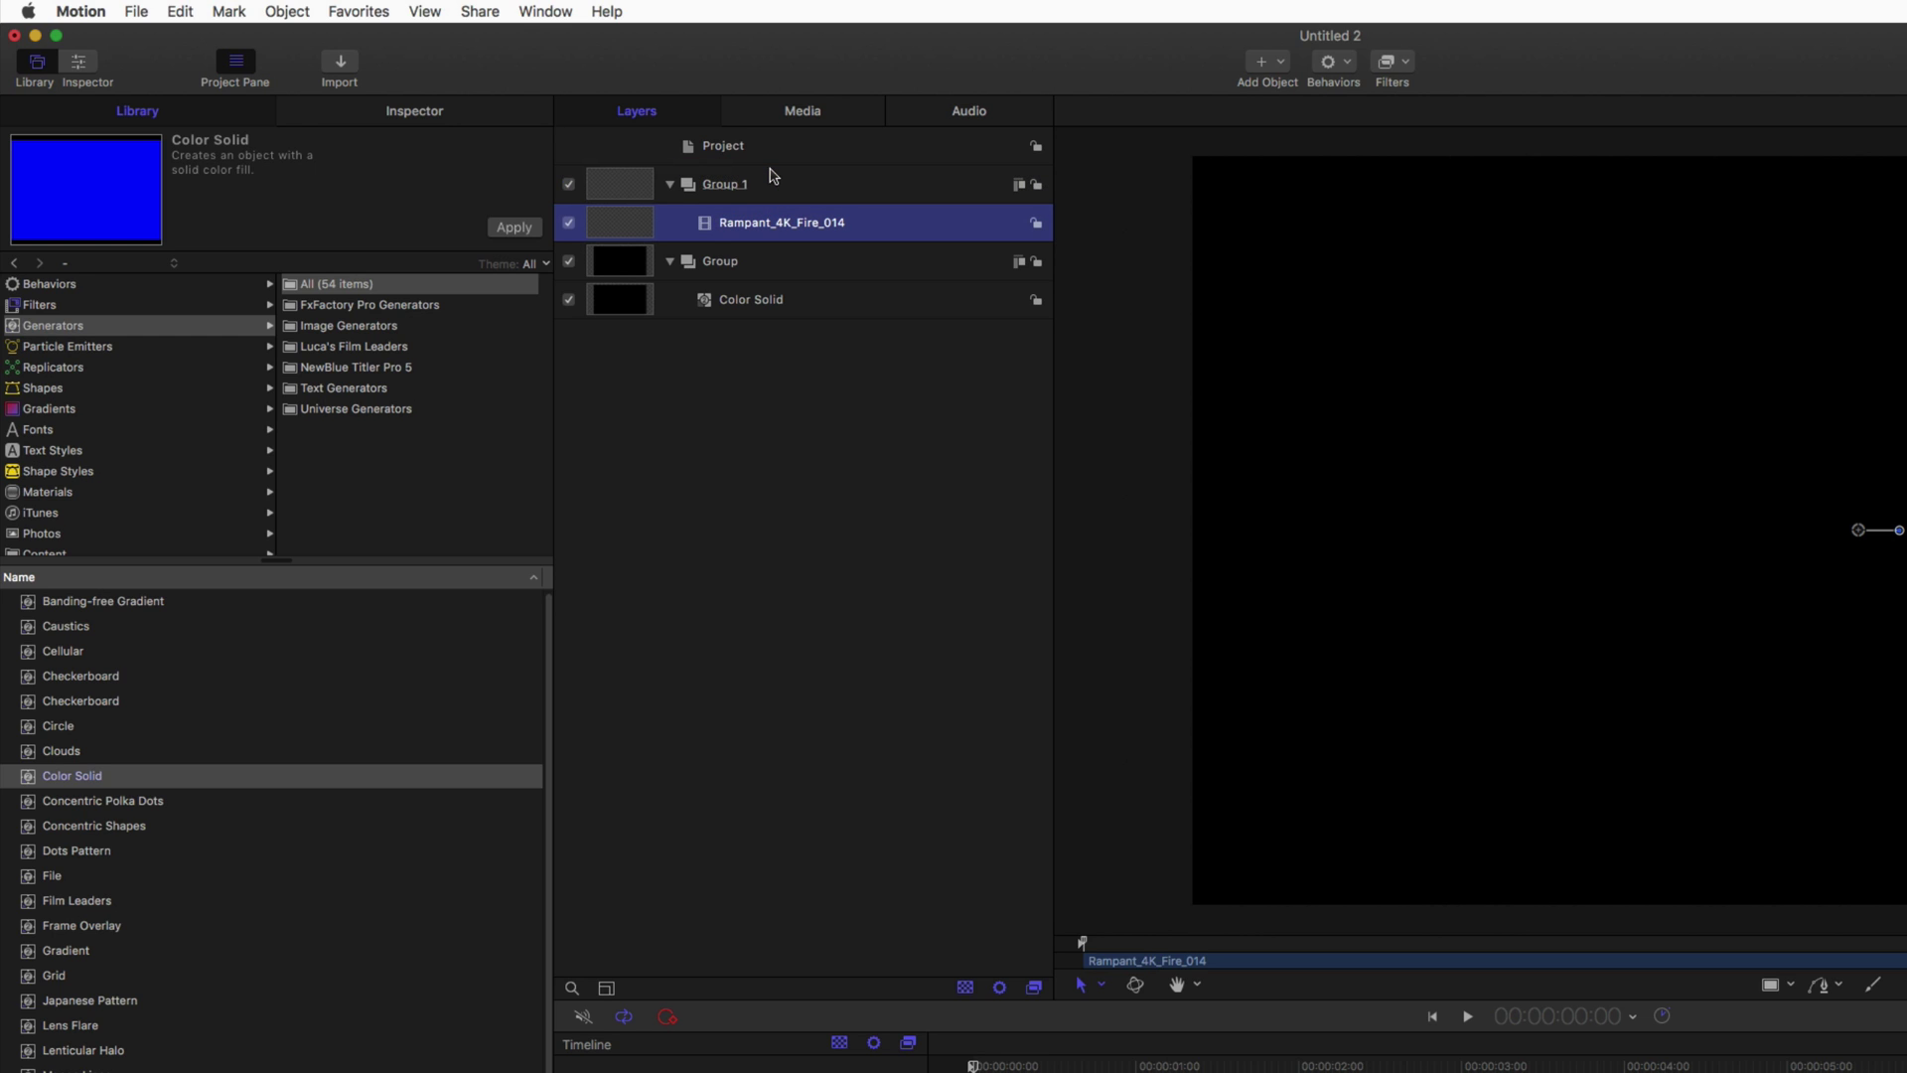
{"action": "double_click", "coordinate": [722, 186]}
{"action": "key", "text": "BackSpace"}
{"action": "type", "text": "Mai"}
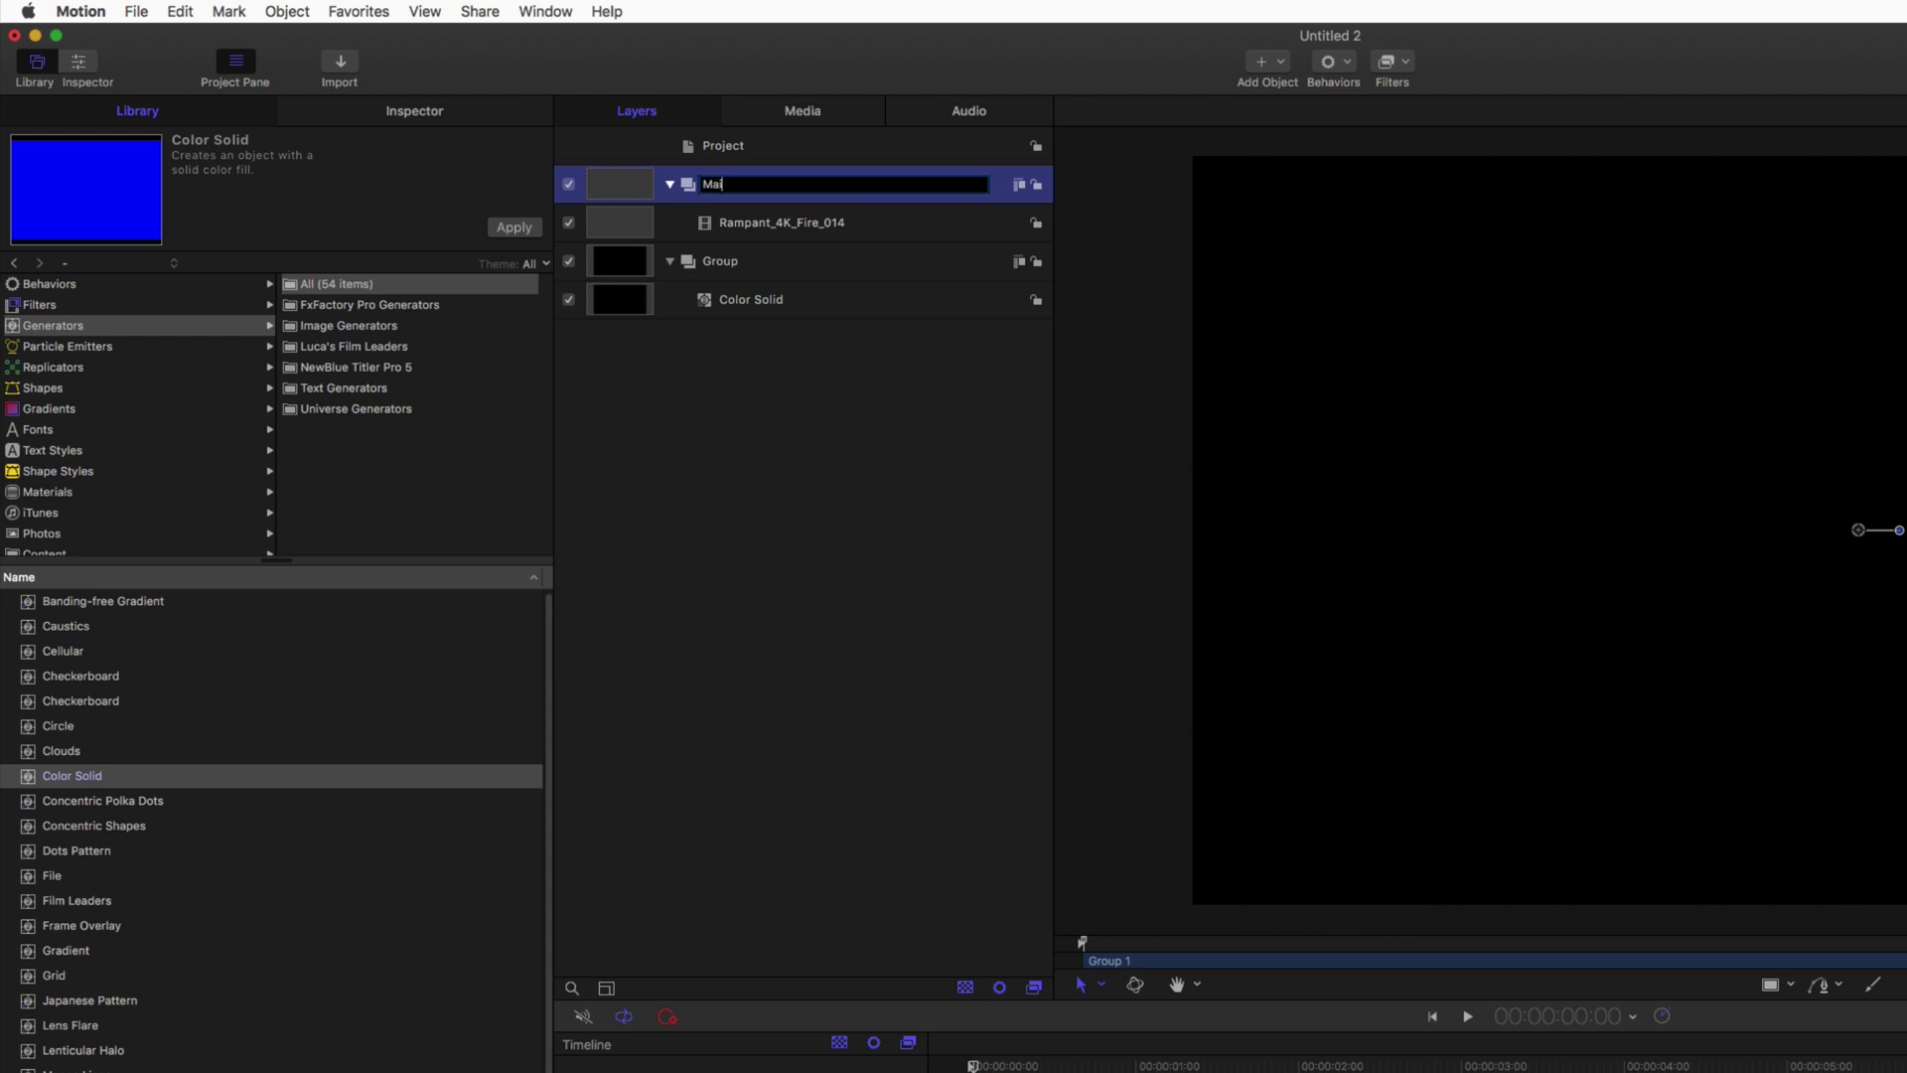
{"action": "type", "text": "n Fire Element"}
{"action": "key", "text": "Return"}
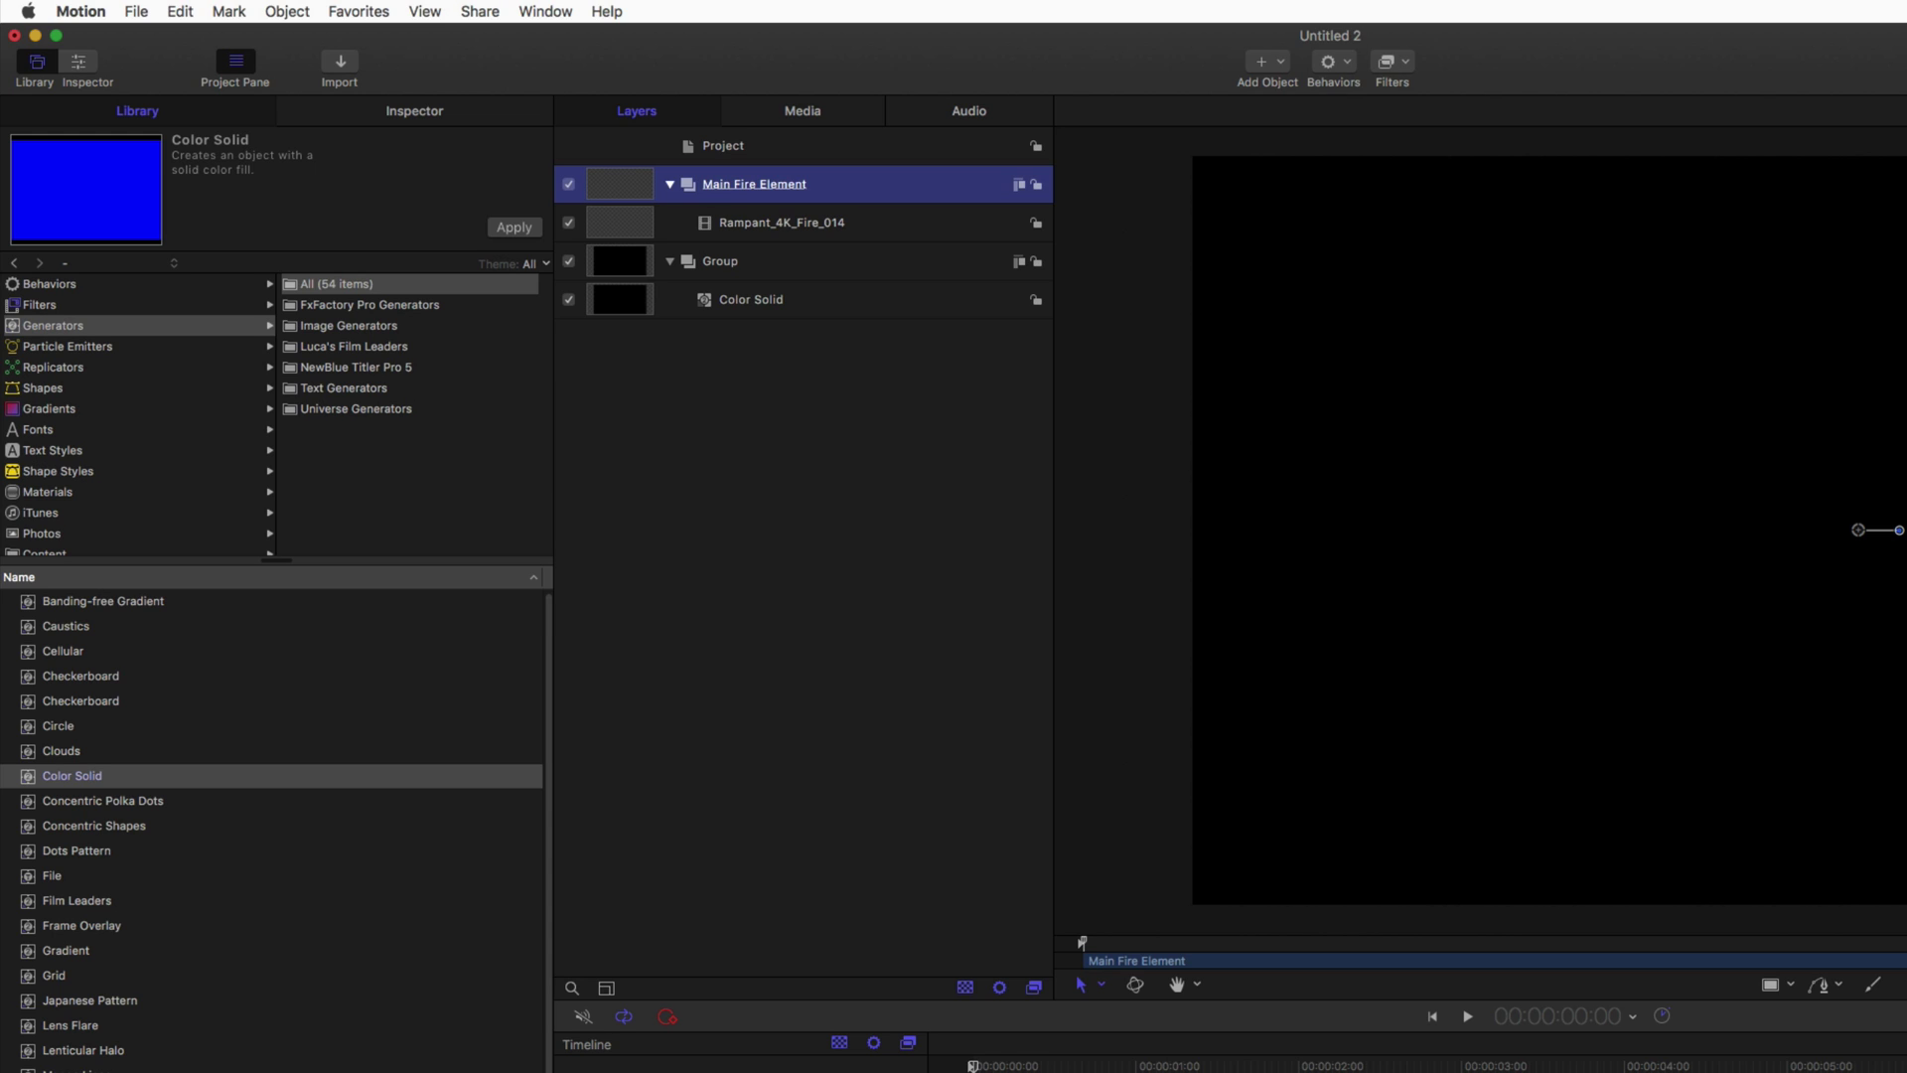
Set the alpha type of the Rampant_4K_Fire_014 source media to None/Ignore.
{"action": "left_click", "coordinate": [765, 231]}
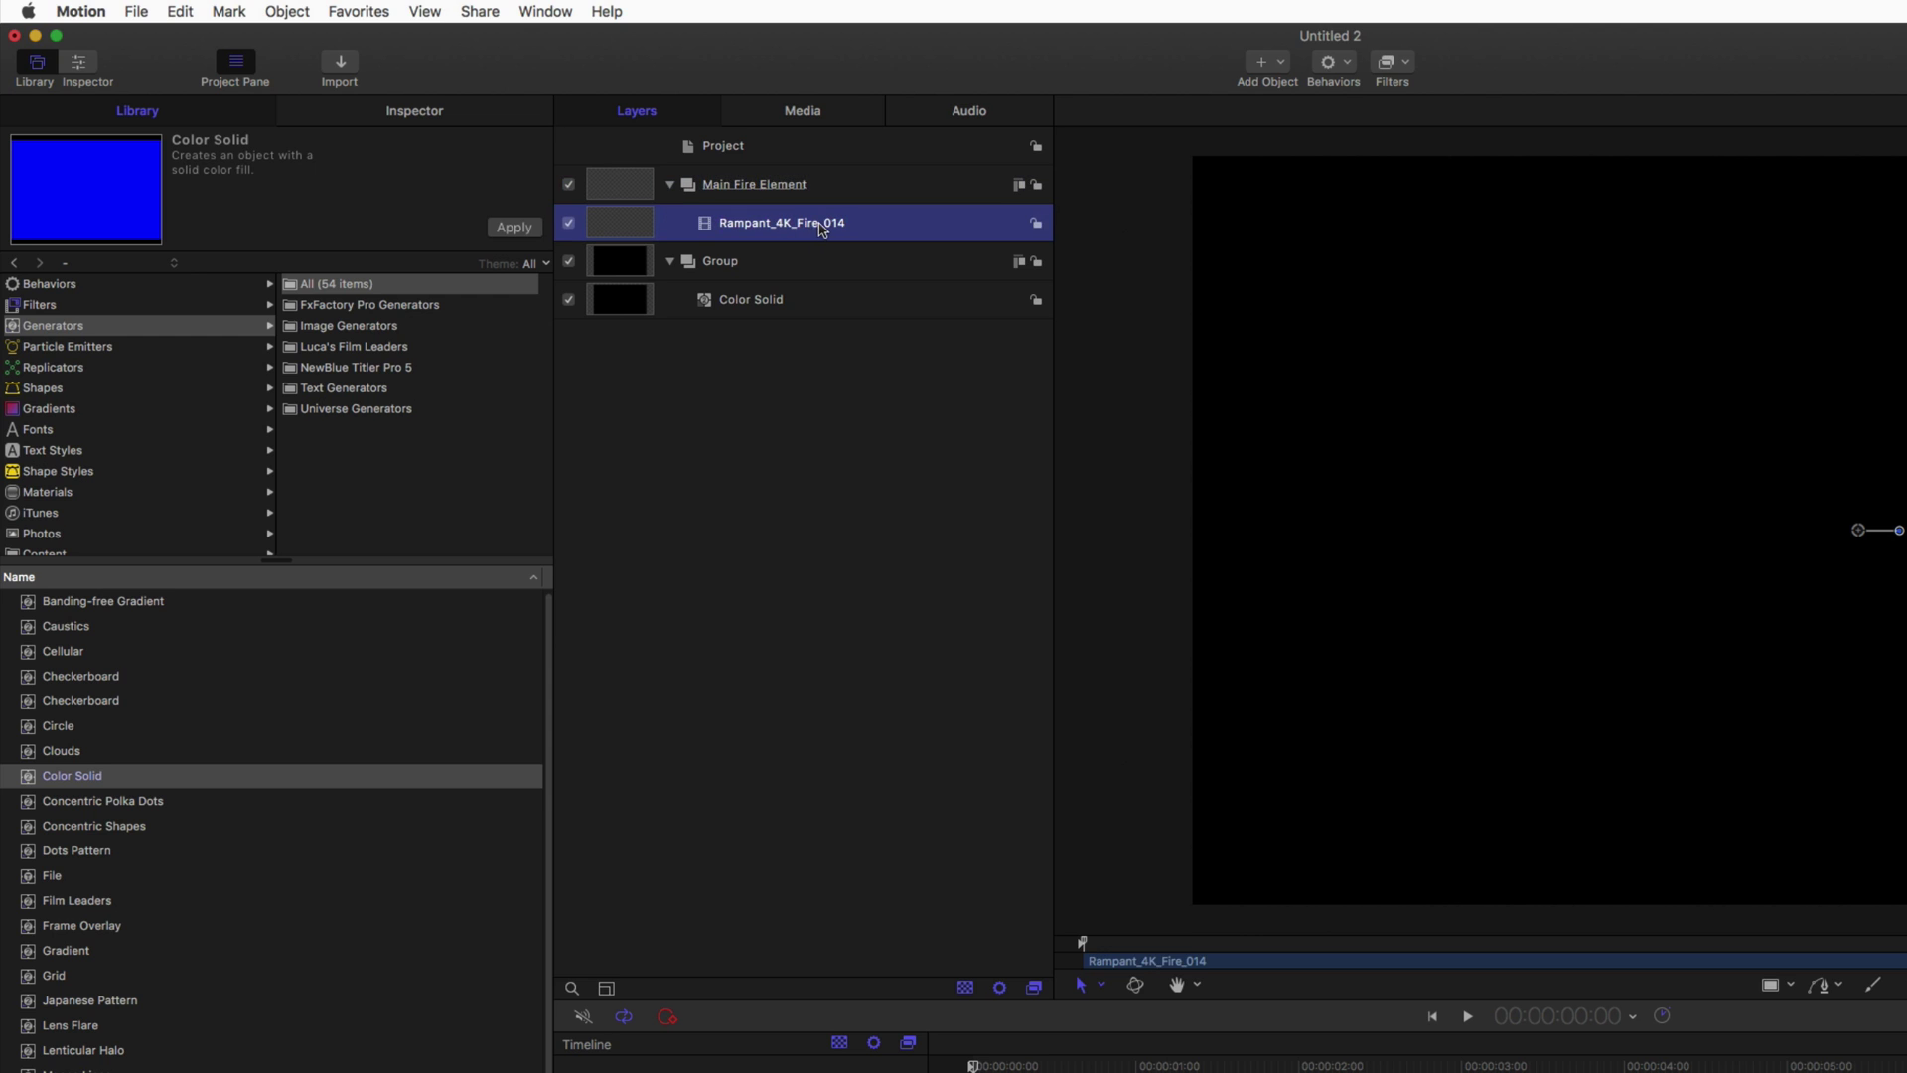
{"action": "left_click", "coordinate": [814, 111]}
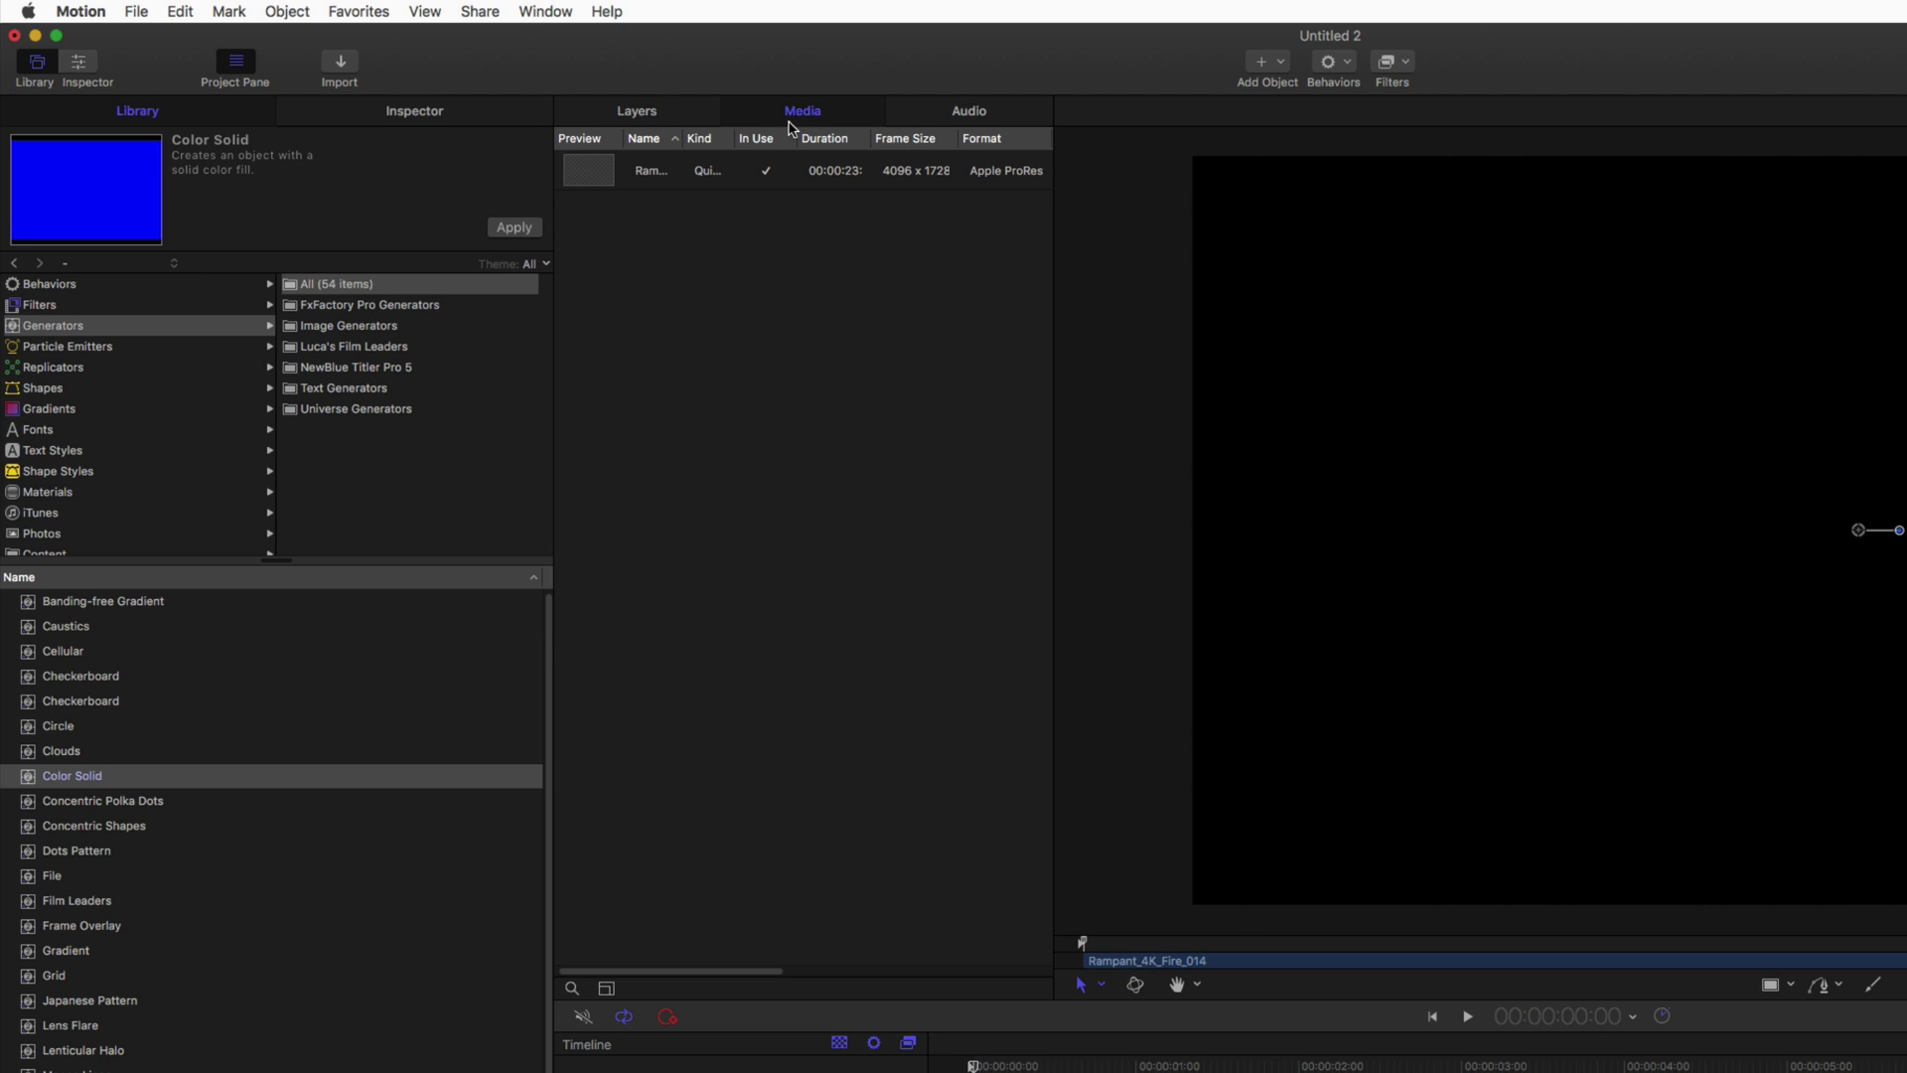
{"action": "left_click", "coordinate": [641, 176]}
{"action": "left_click", "coordinate": [437, 113]}
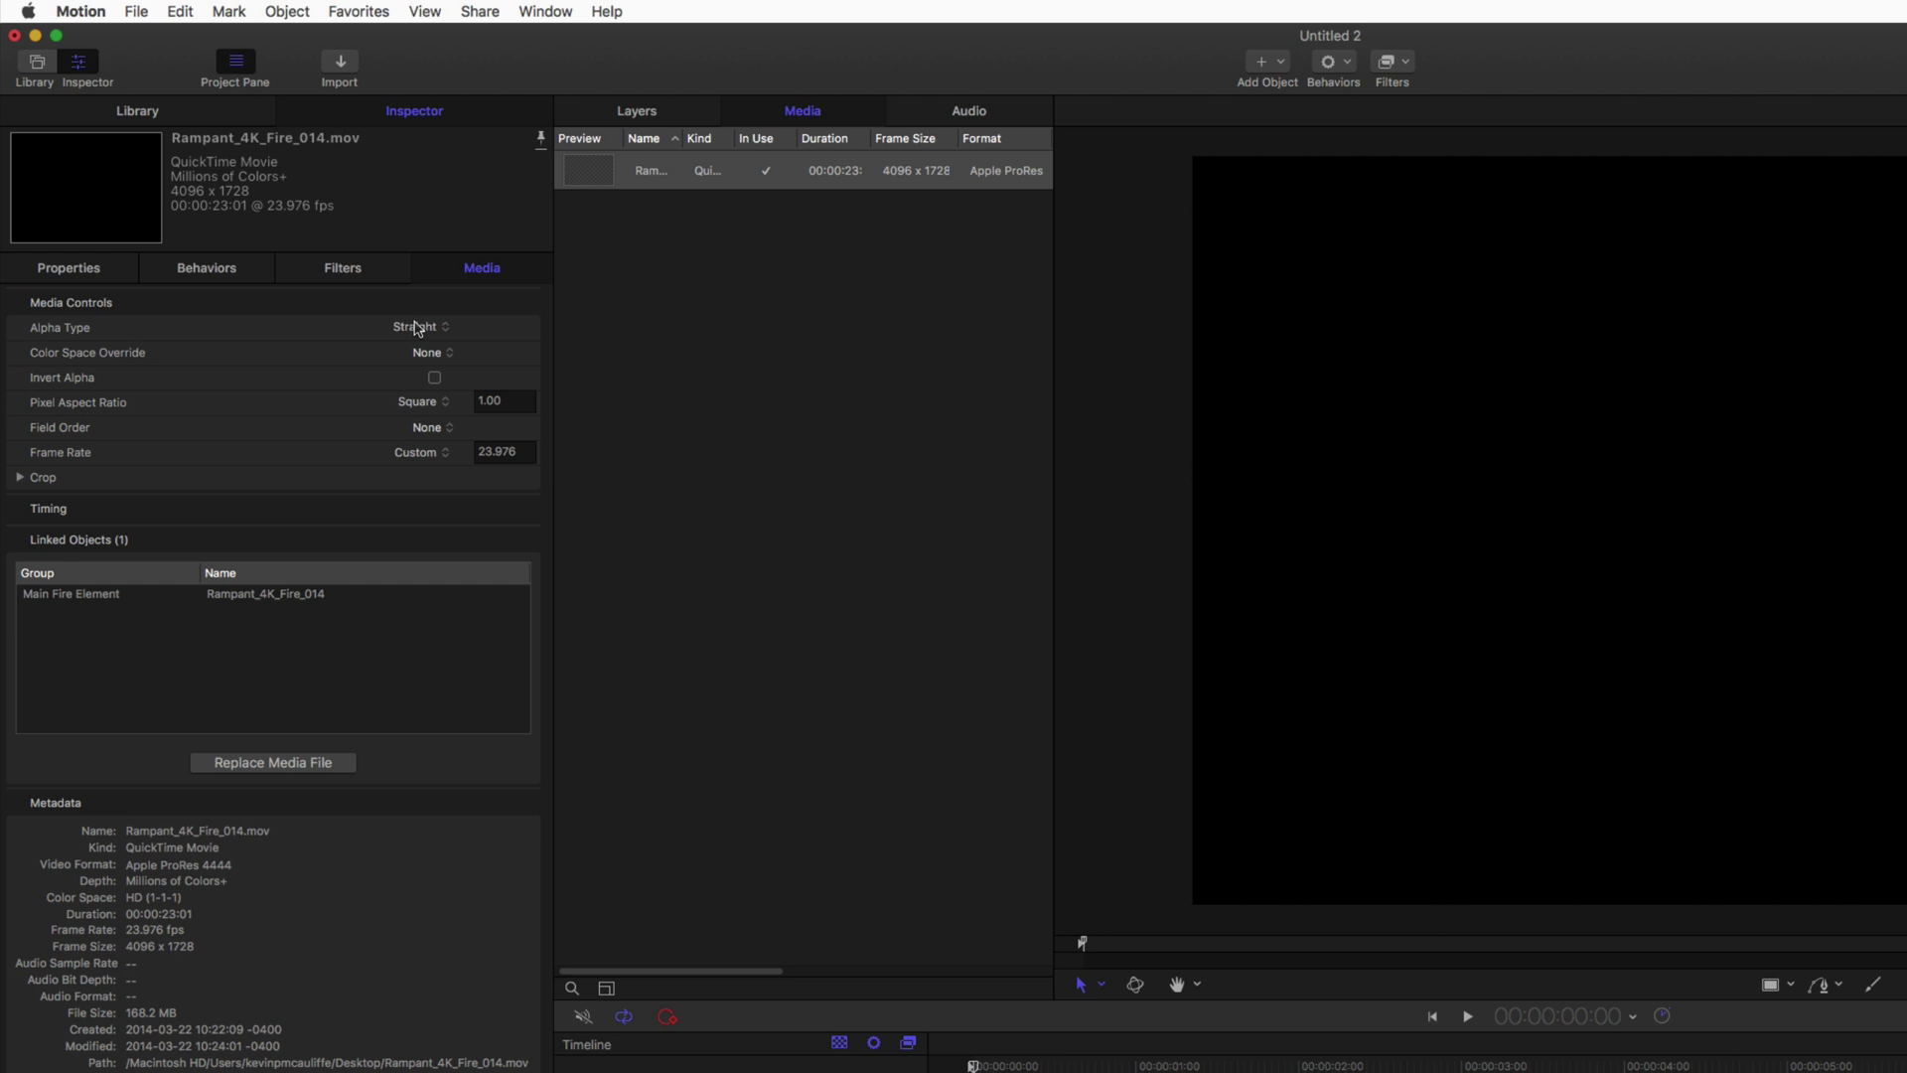
{"action": "left_click", "coordinate": [417, 328]}
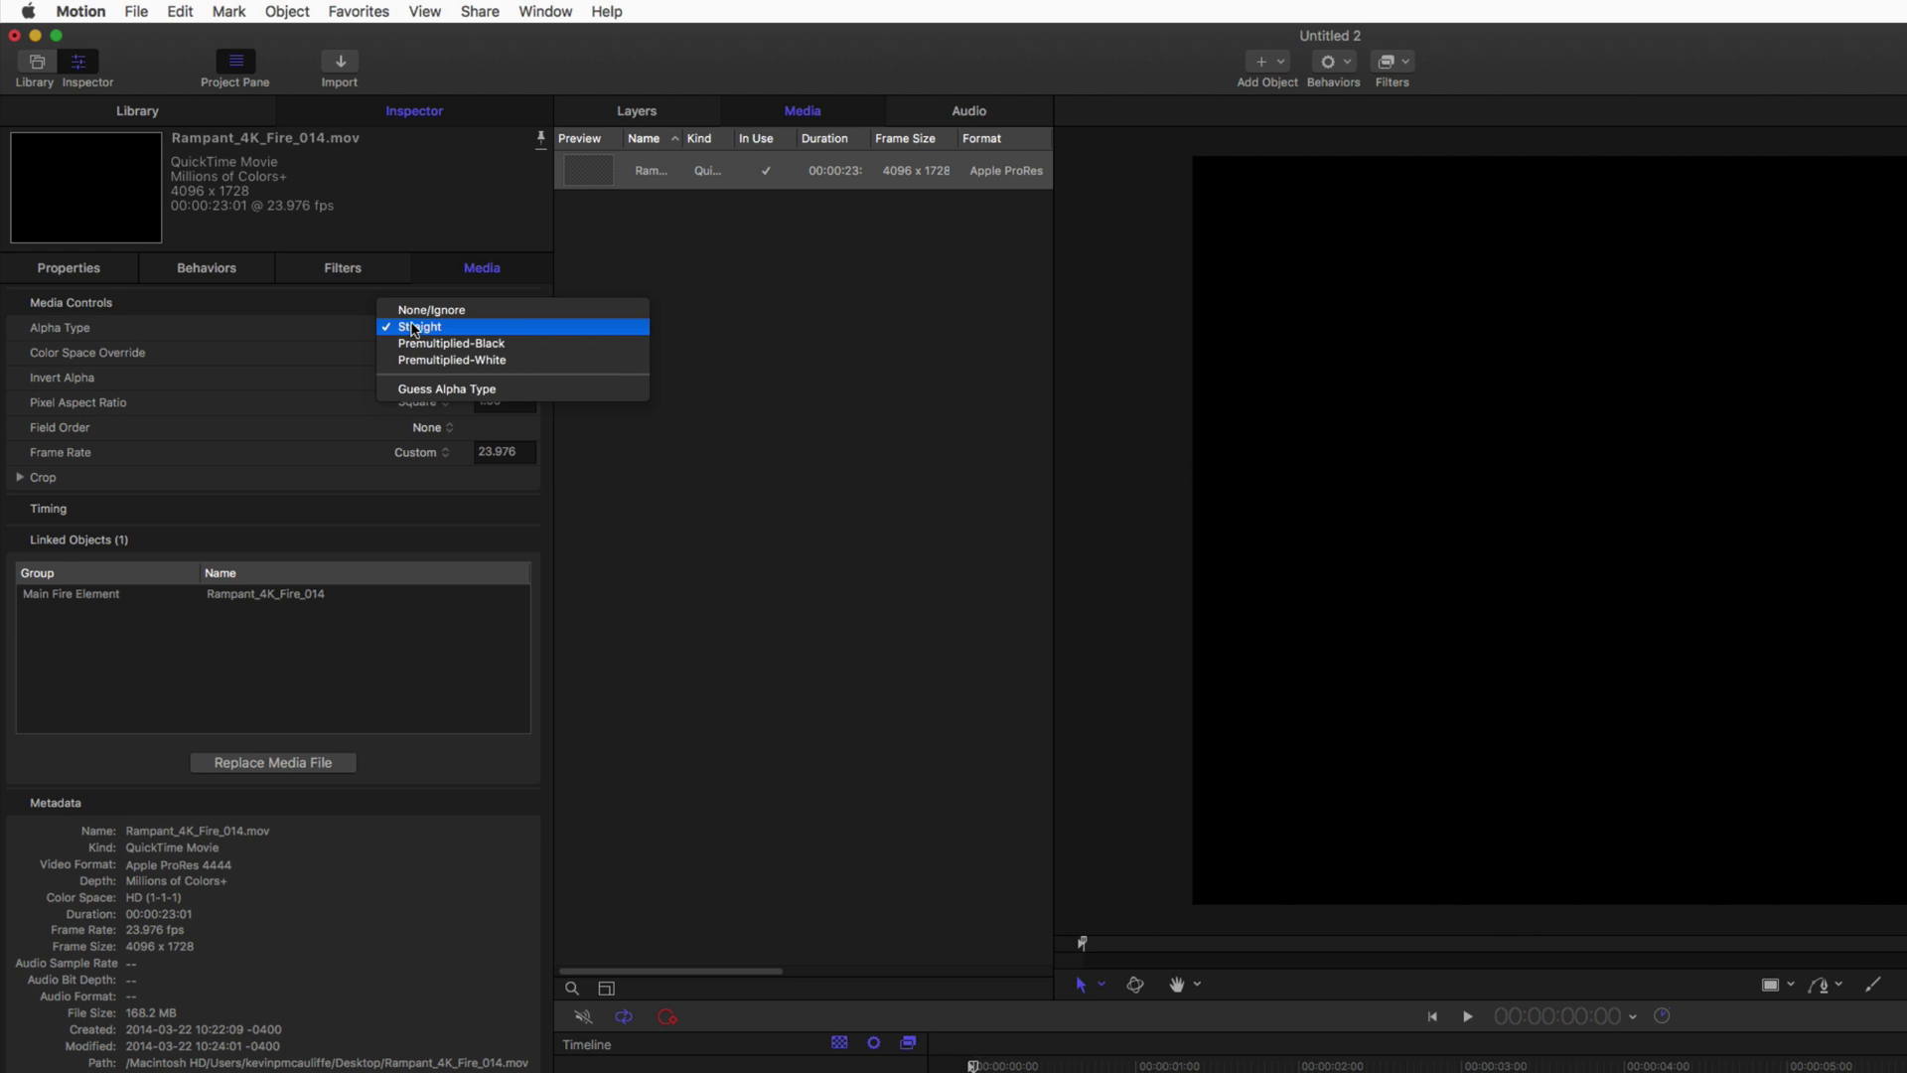
{"action": "left_click", "coordinate": [417, 309]}
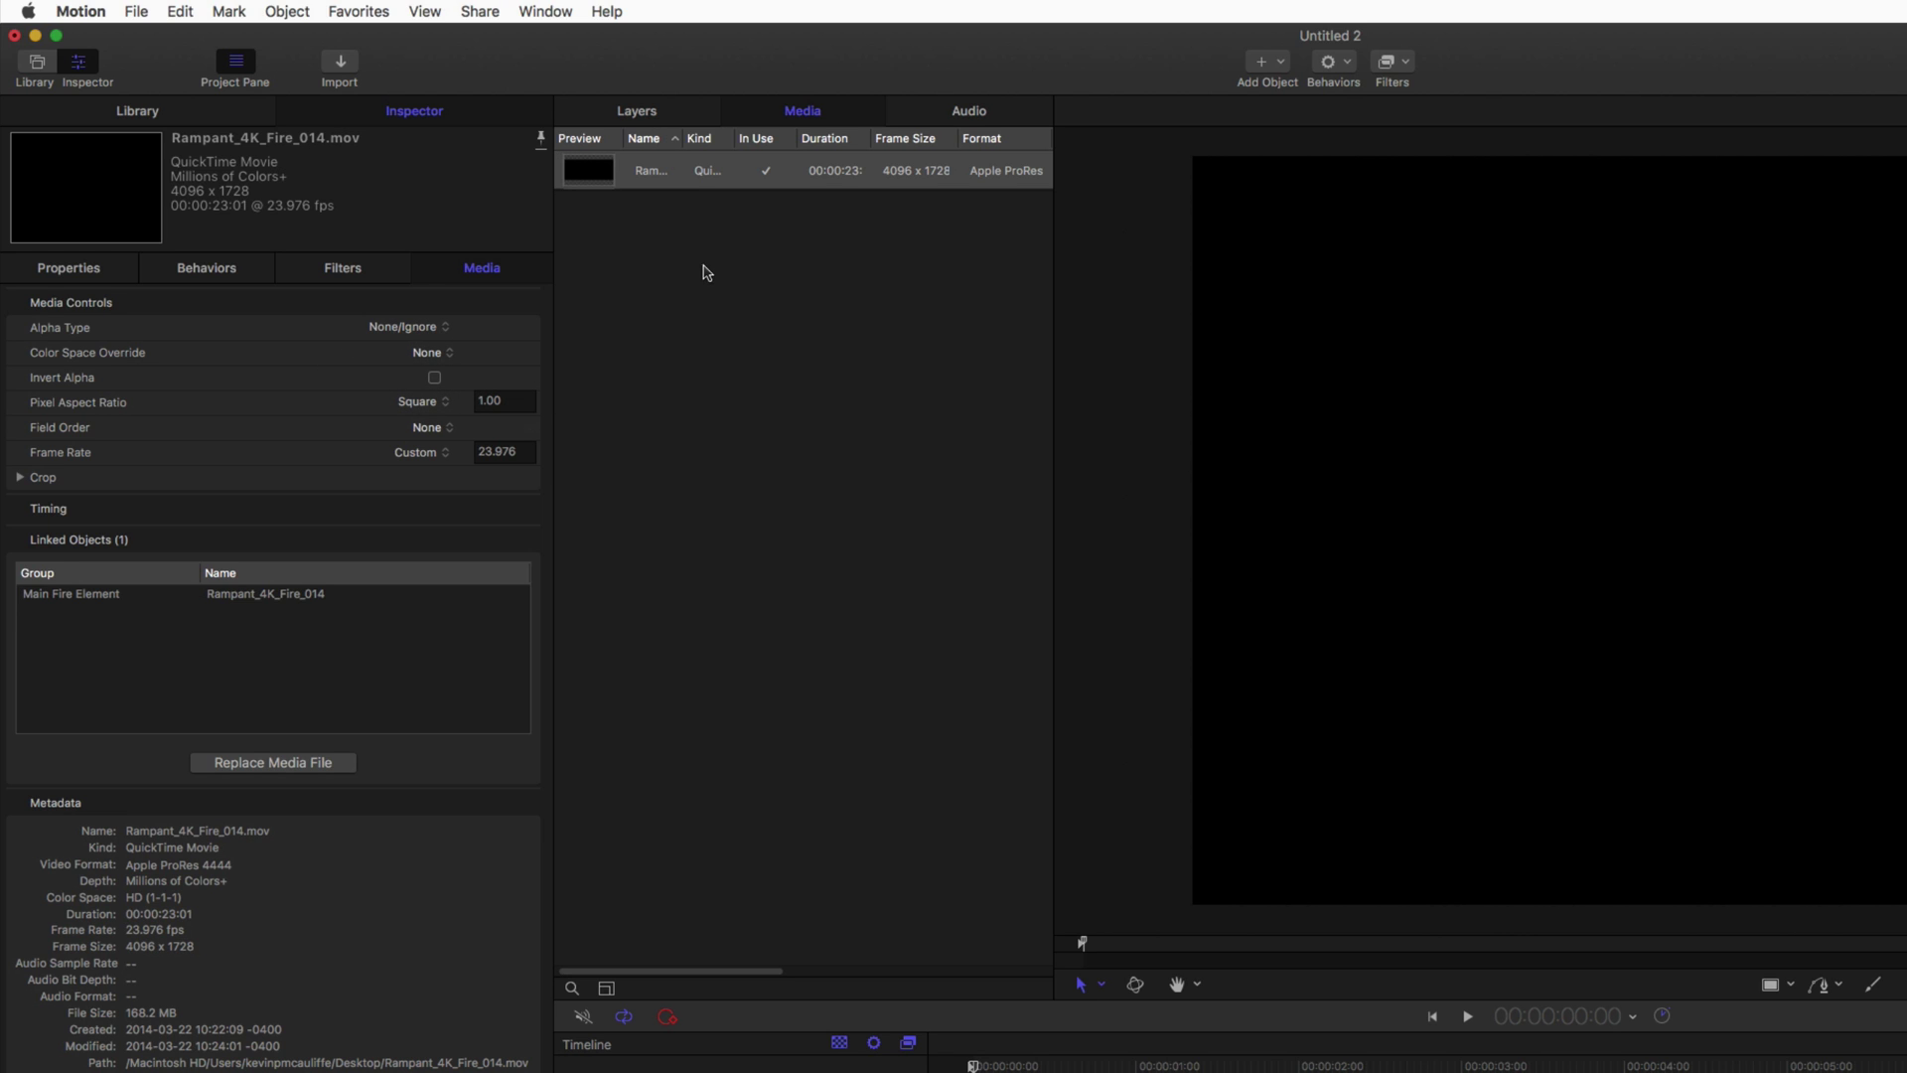
Switch the fire media's alpha type to Straight for comparison and restore None/Ignore.
{"action": "left_click", "coordinate": [420, 330]}
{"action": "left_click", "coordinate": [419, 345]}
{"action": "left_click", "coordinate": [420, 327]}
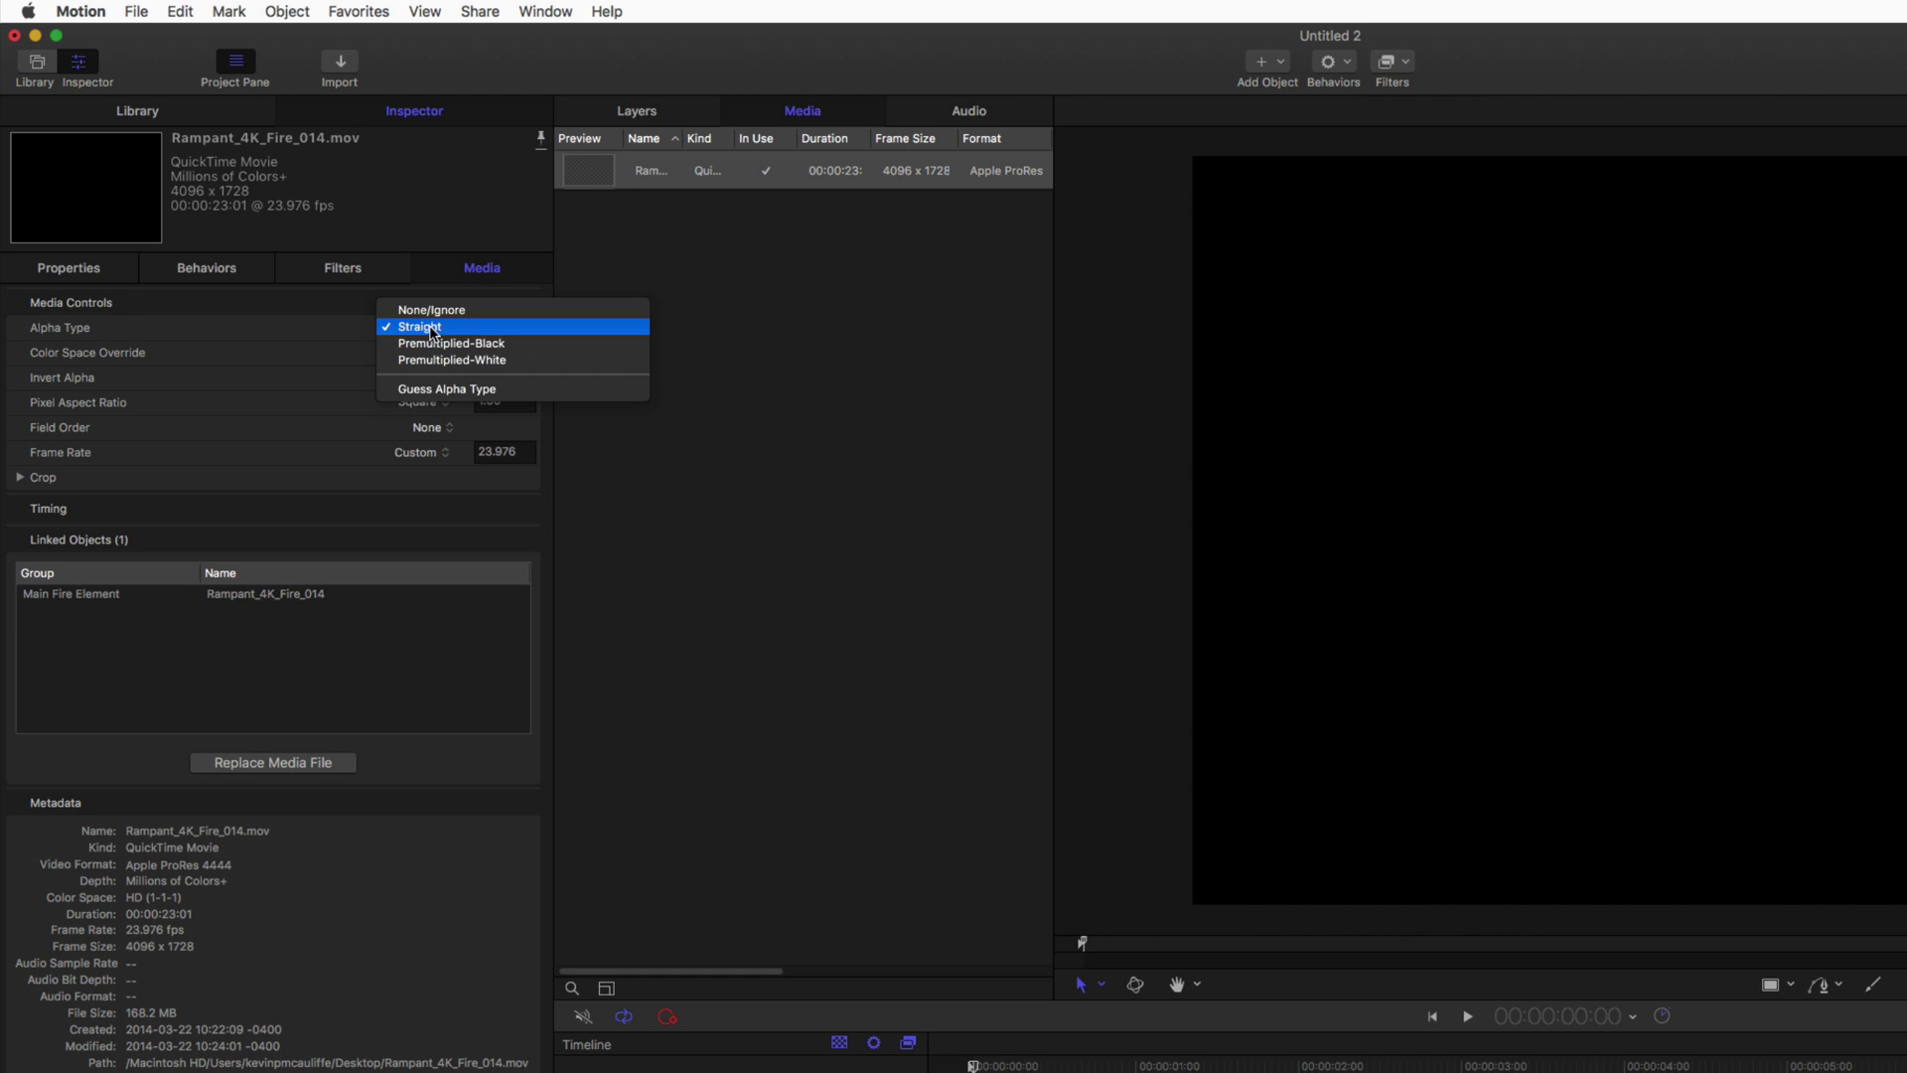
{"action": "left_click", "coordinate": [434, 310]}
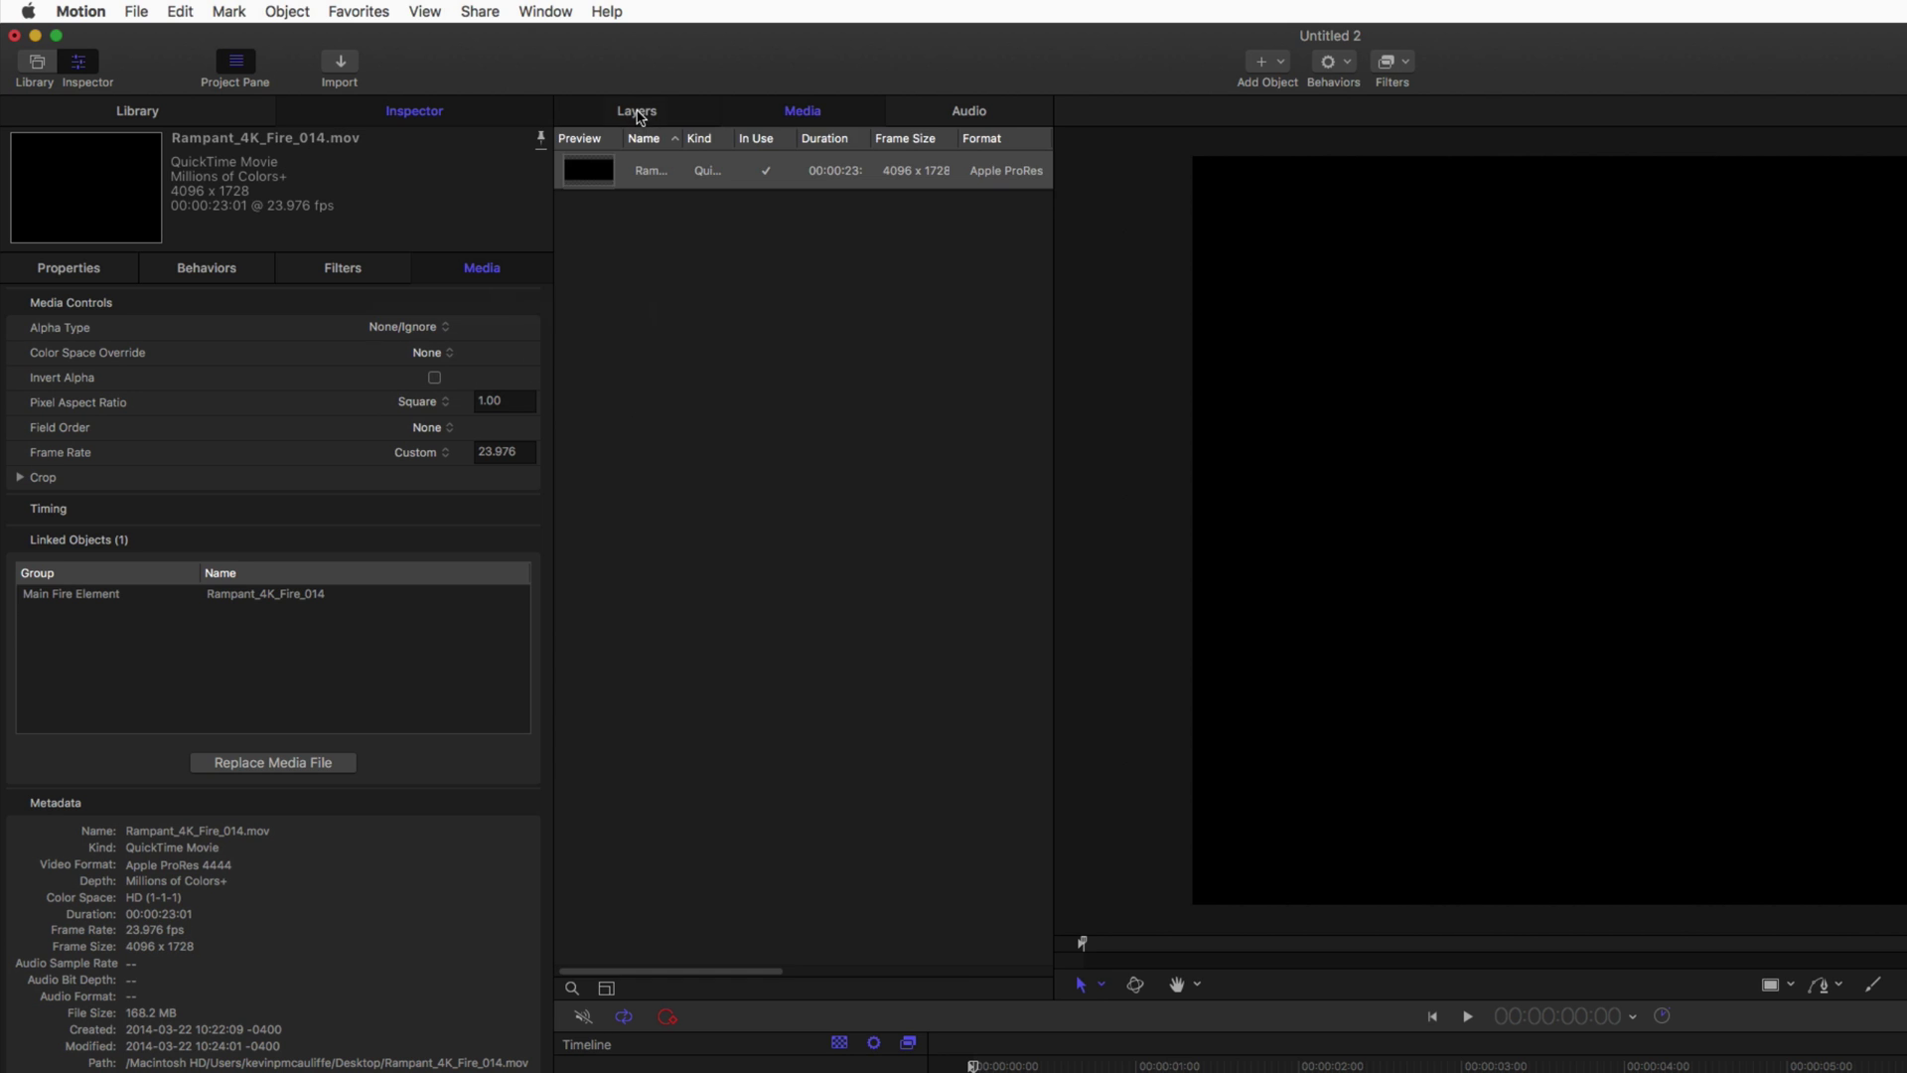
Examine the fire at 5:12 and compare the Rampant_4K_Fire_014 layer's full bounds with the canvas frame.
{"action": "left_click", "coordinate": [640, 112]}
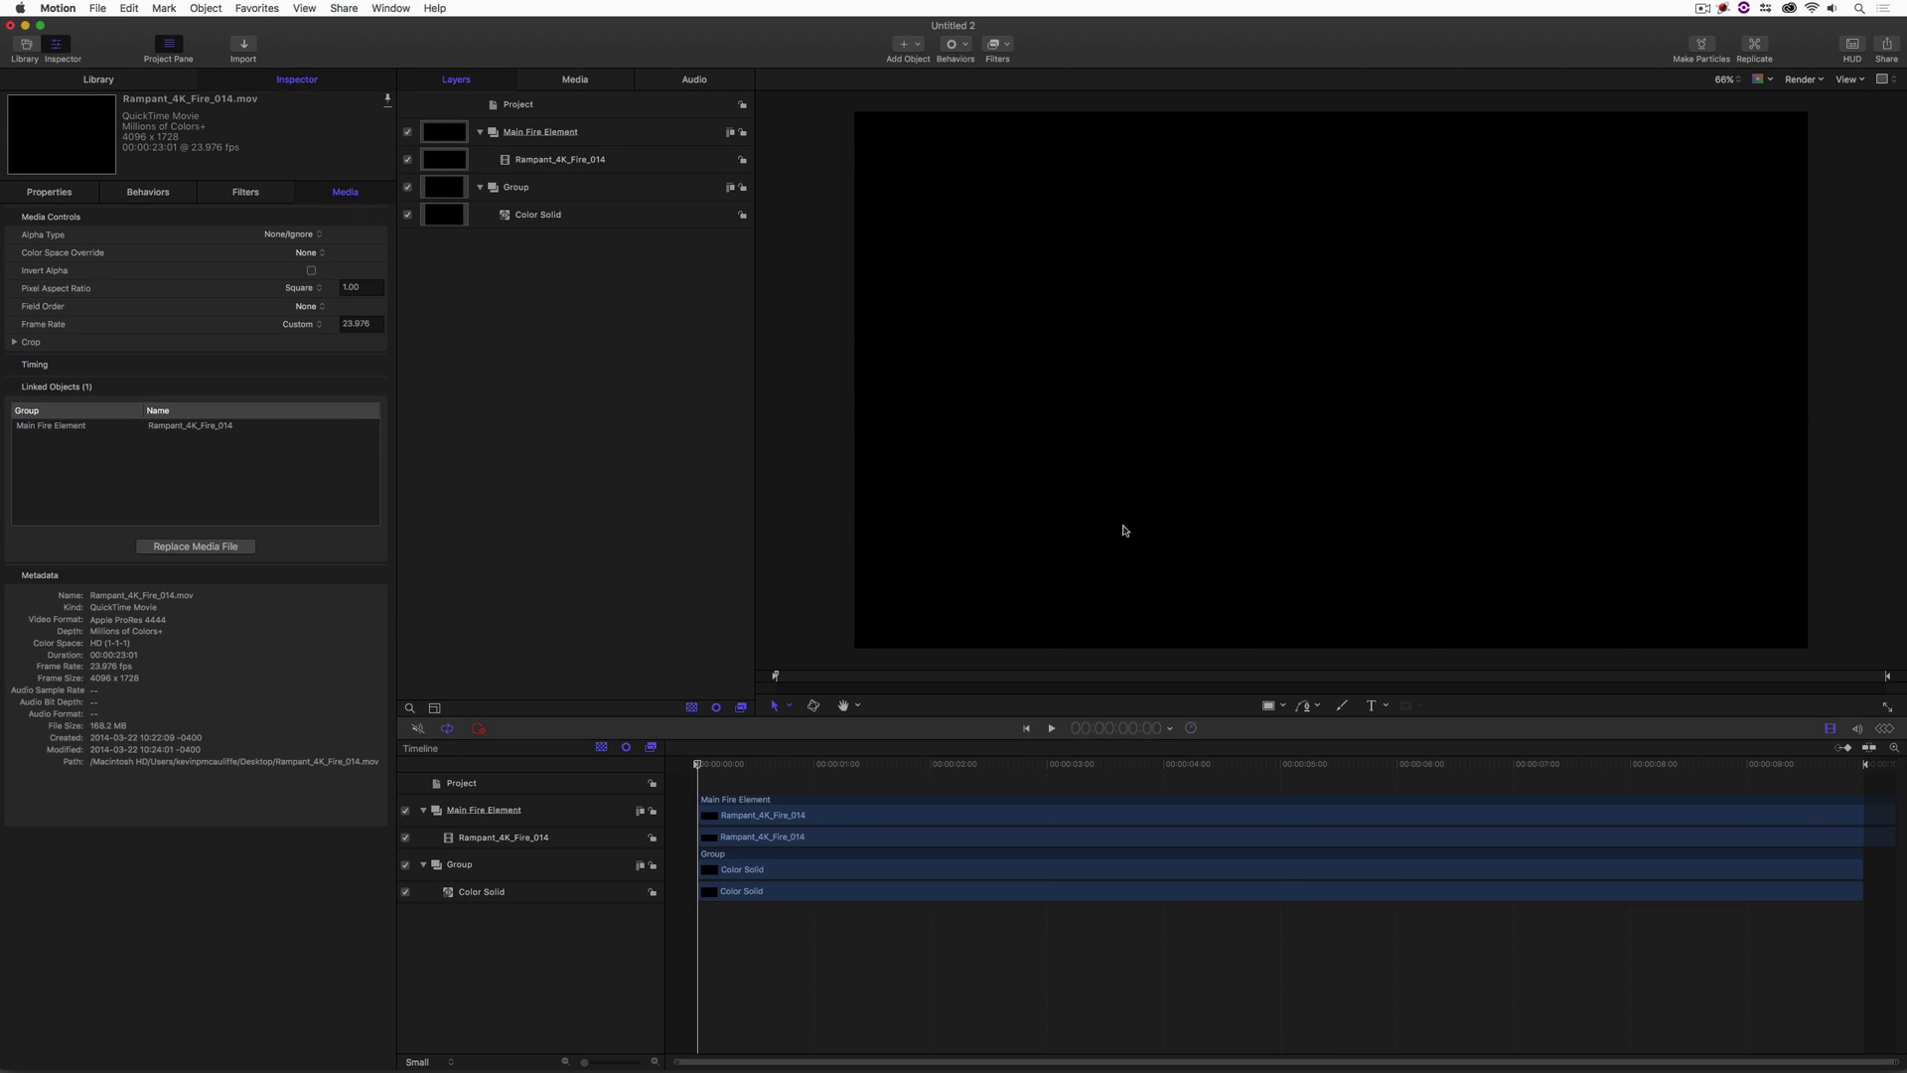
{"action": "left_click_drag", "start_coordinate": [1285, 766], "coordinate": [1339, 763]}
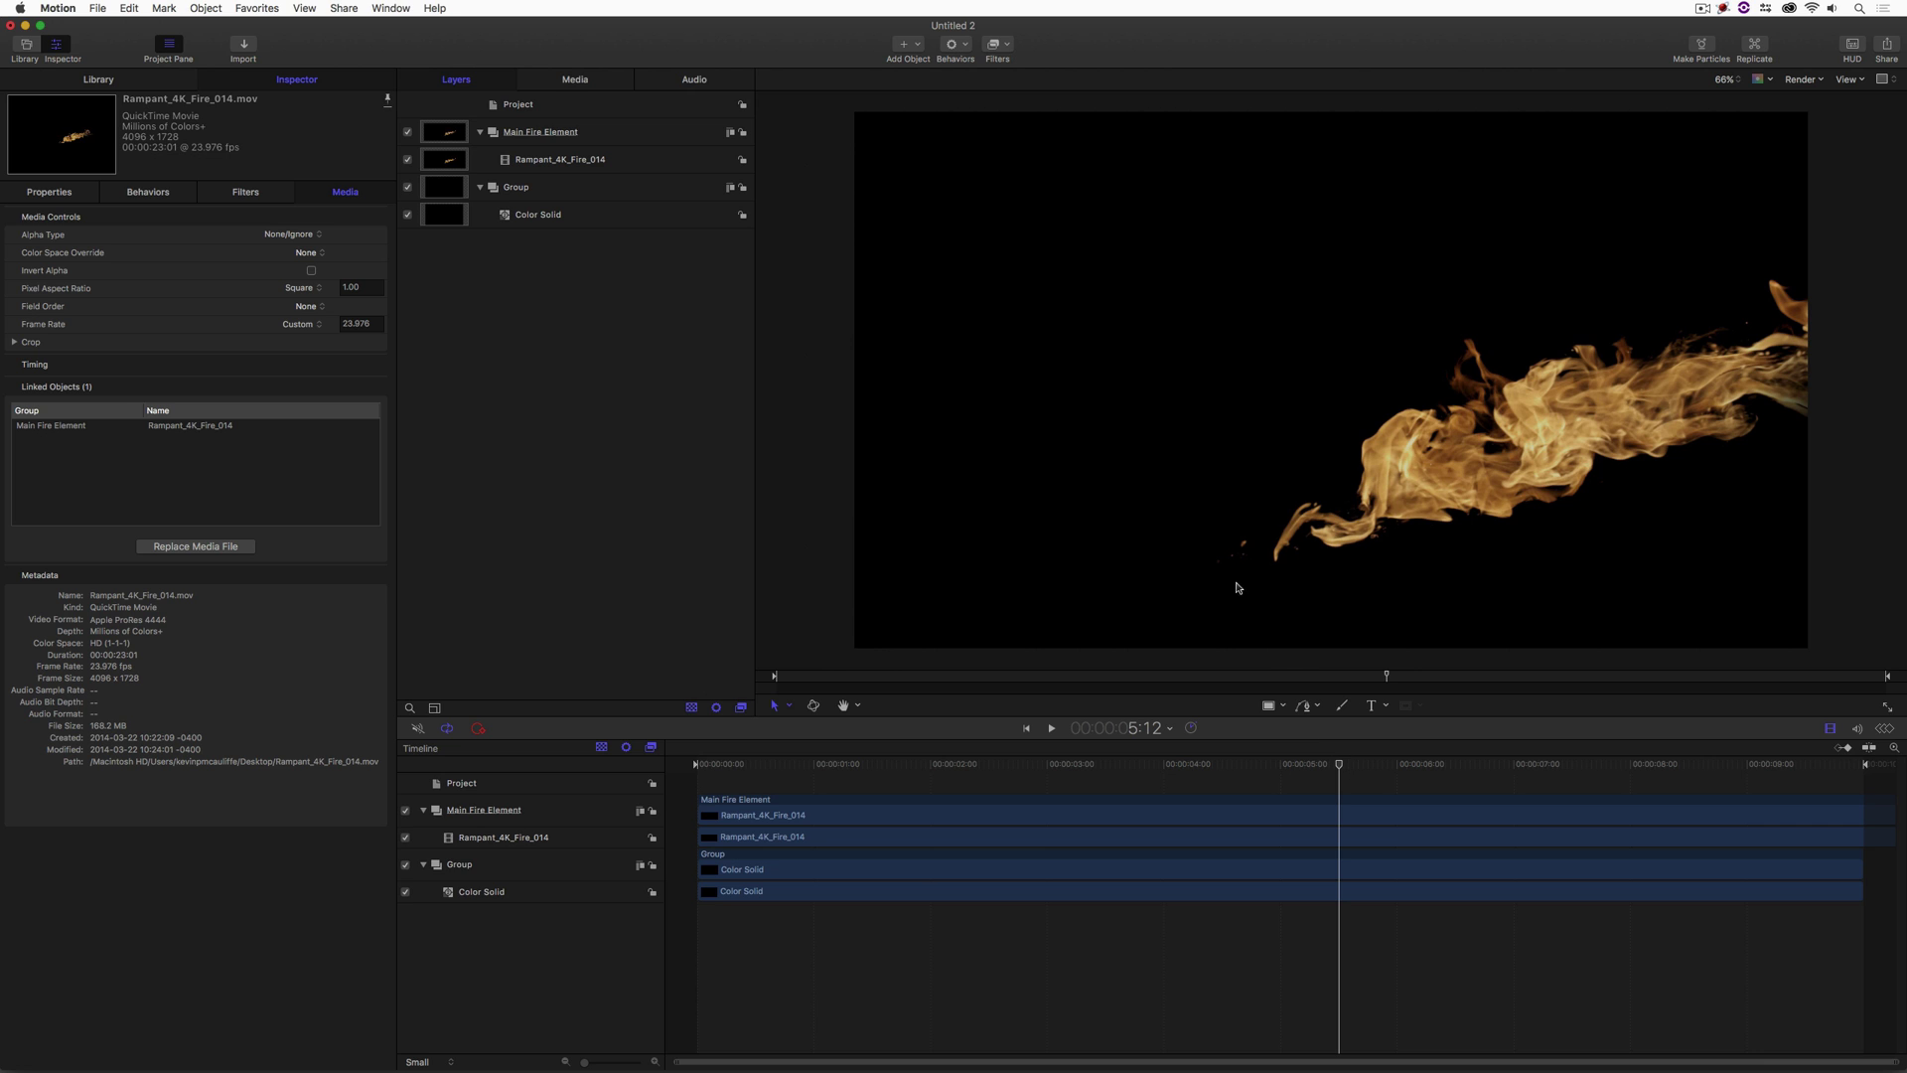
{"action": "key", "text": "super+minus"}
{"action": "key", "text": "super+minus"}
{"action": "key", "text": "super+minus"}
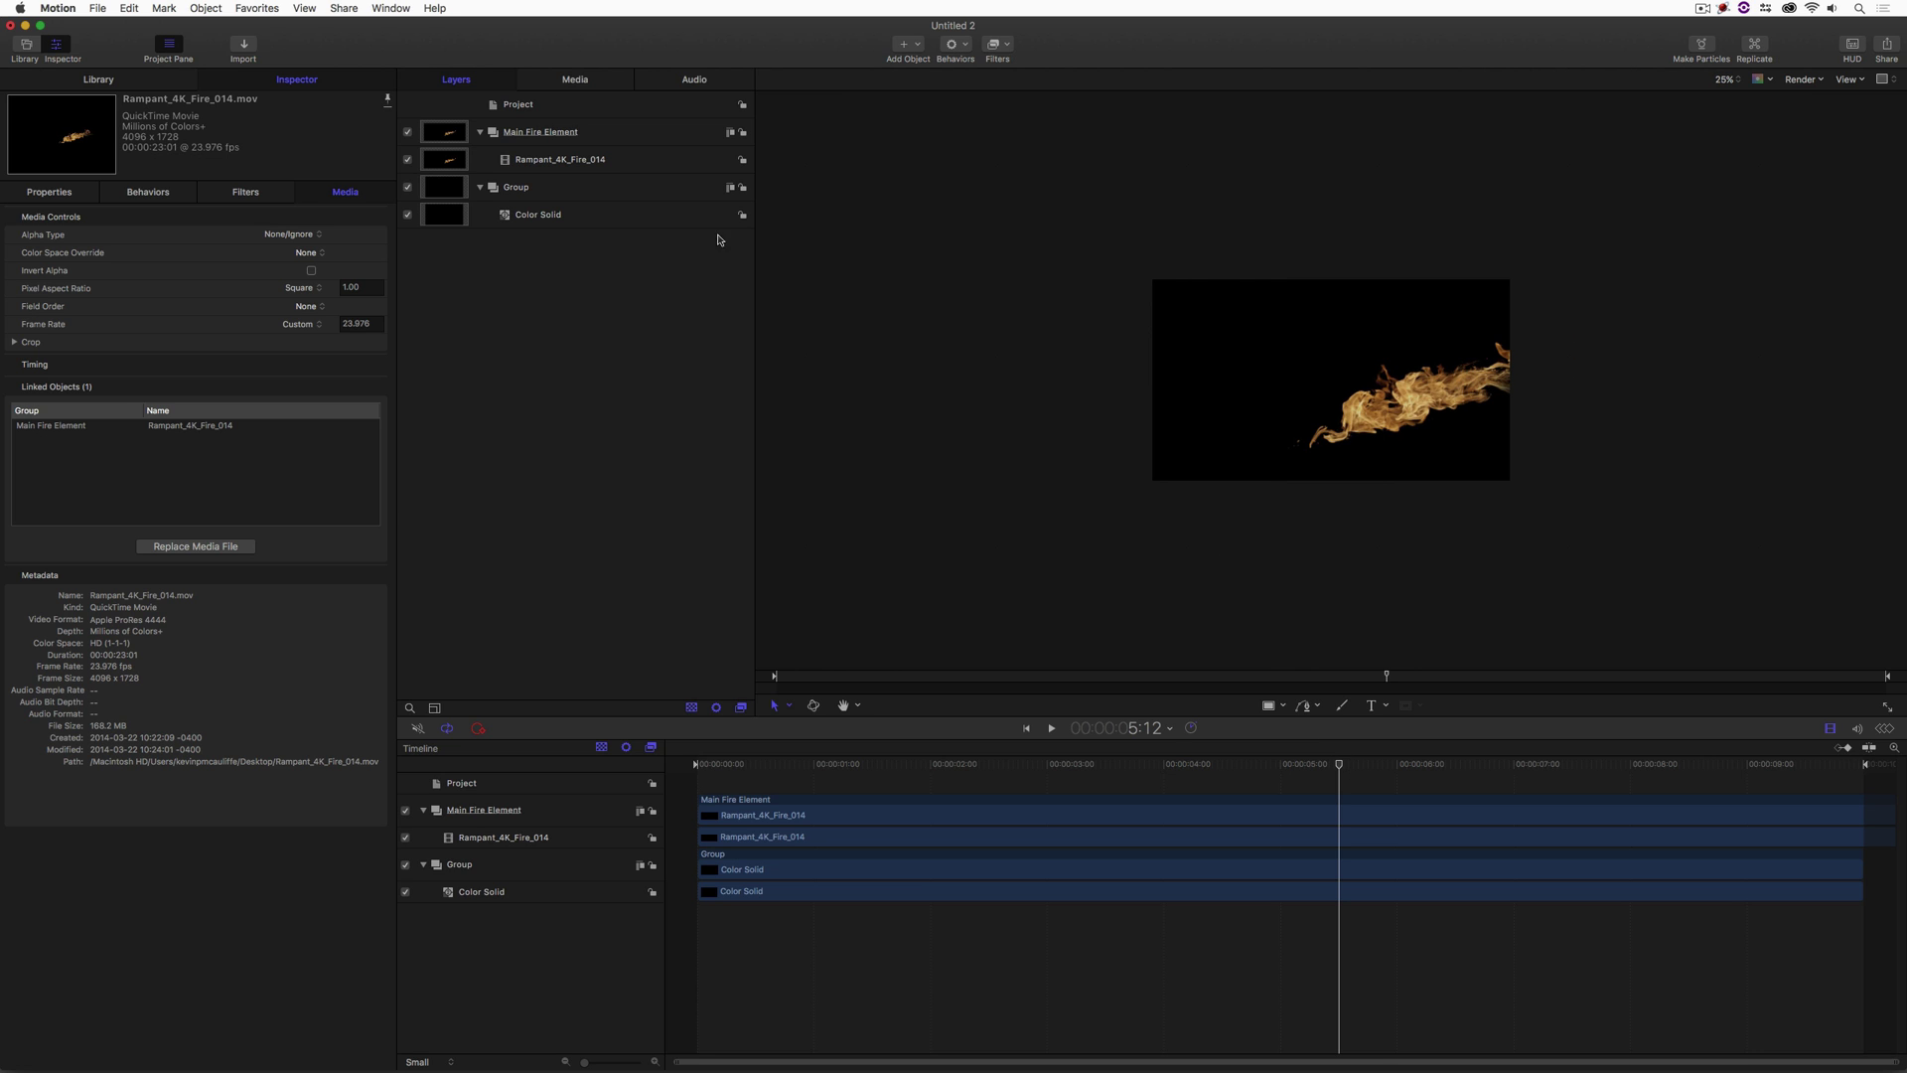
{"action": "left_click", "coordinate": [629, 161]}
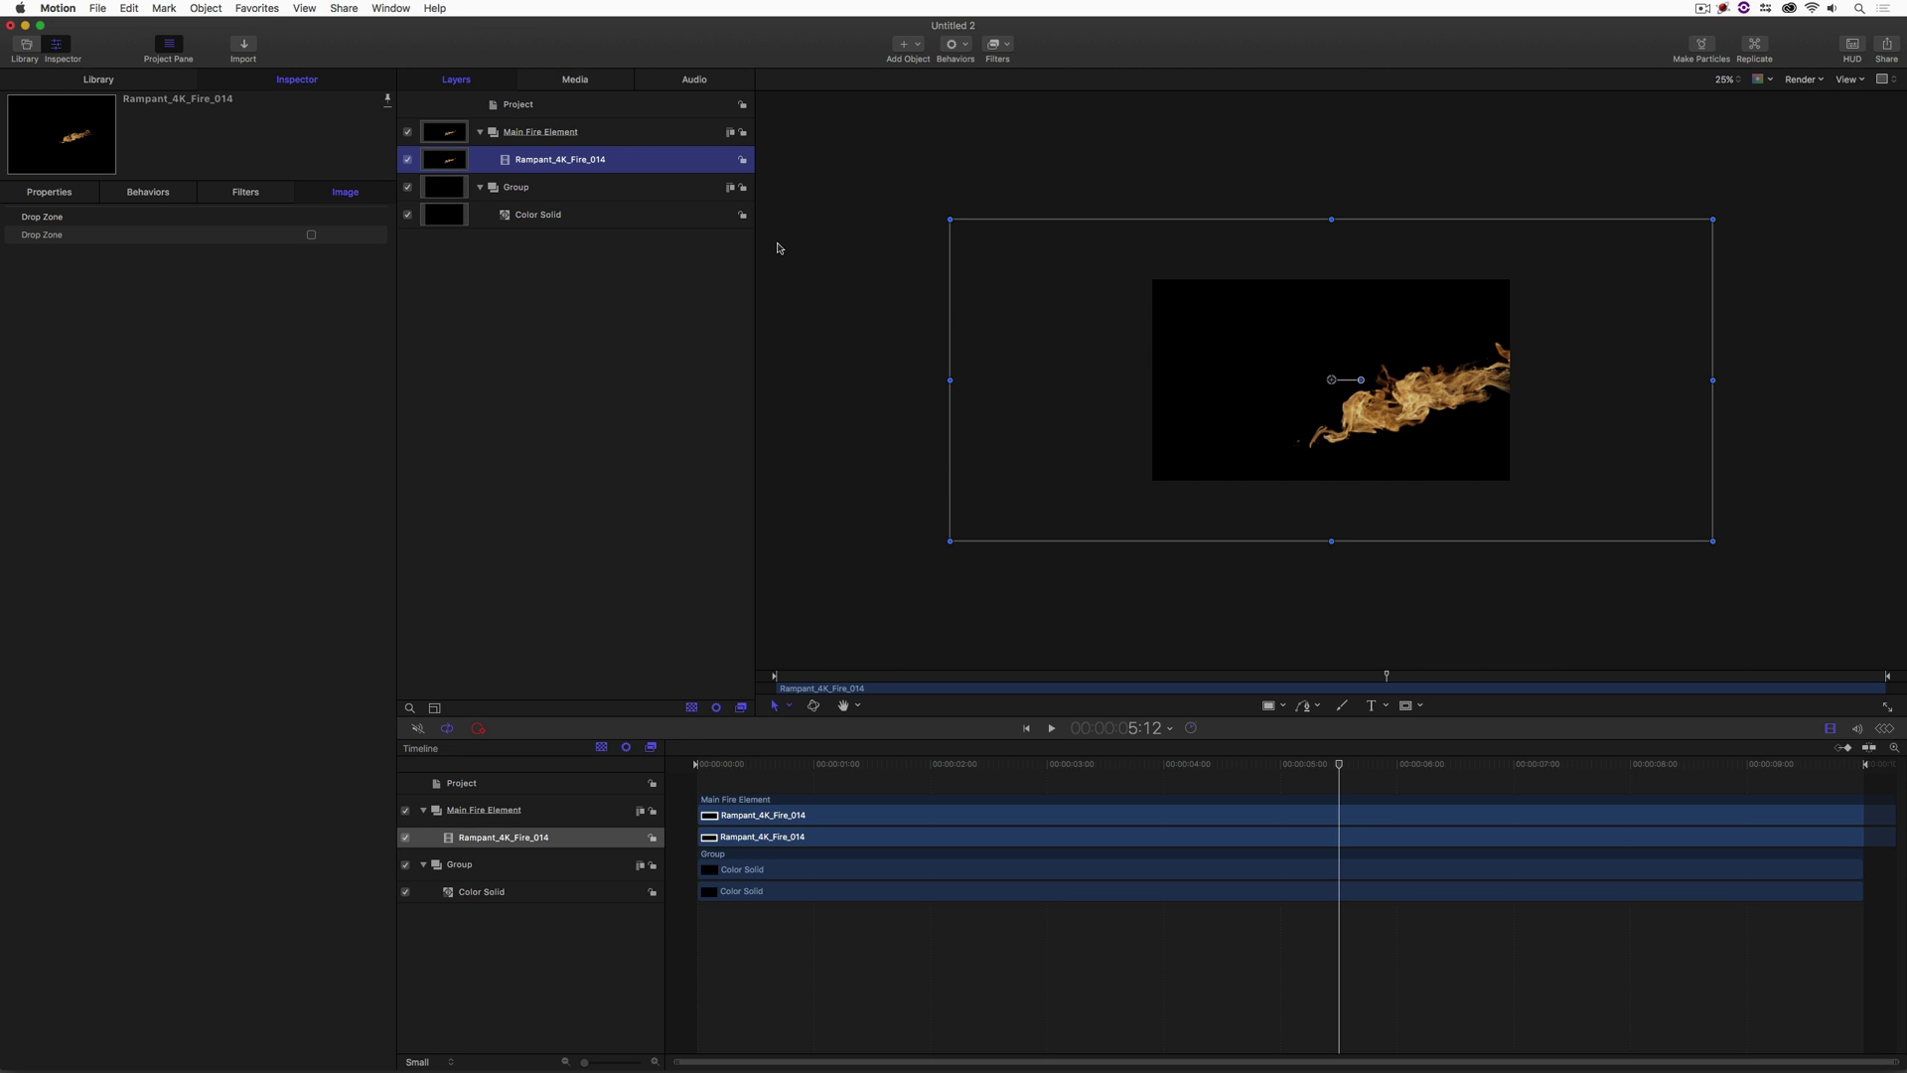
{"action": "key", "text": "super+equal"}
{"action": "key", "text": "super+equal"}
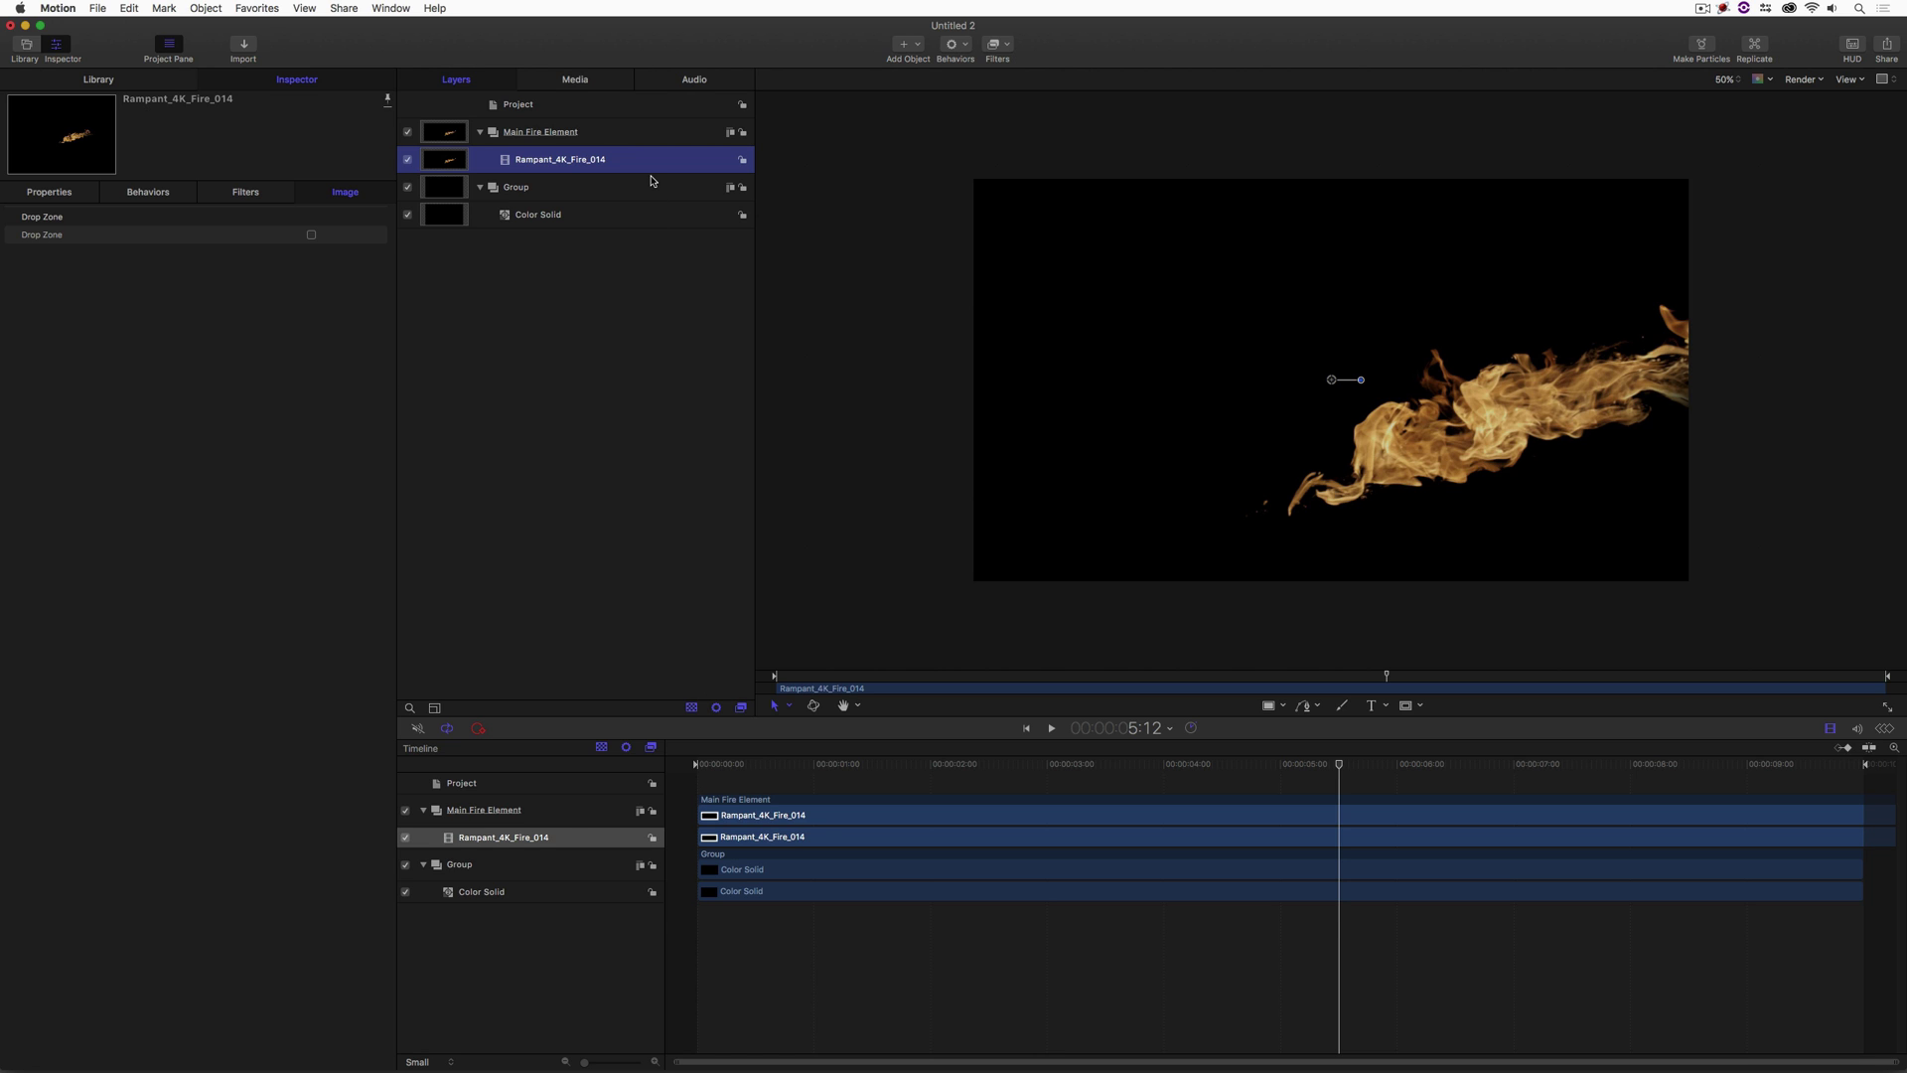
Duplicate the Rampant_4K_Fire_014 layer and set the copy's blend mode to Add.
{"action": "key", "text": "super+d"}
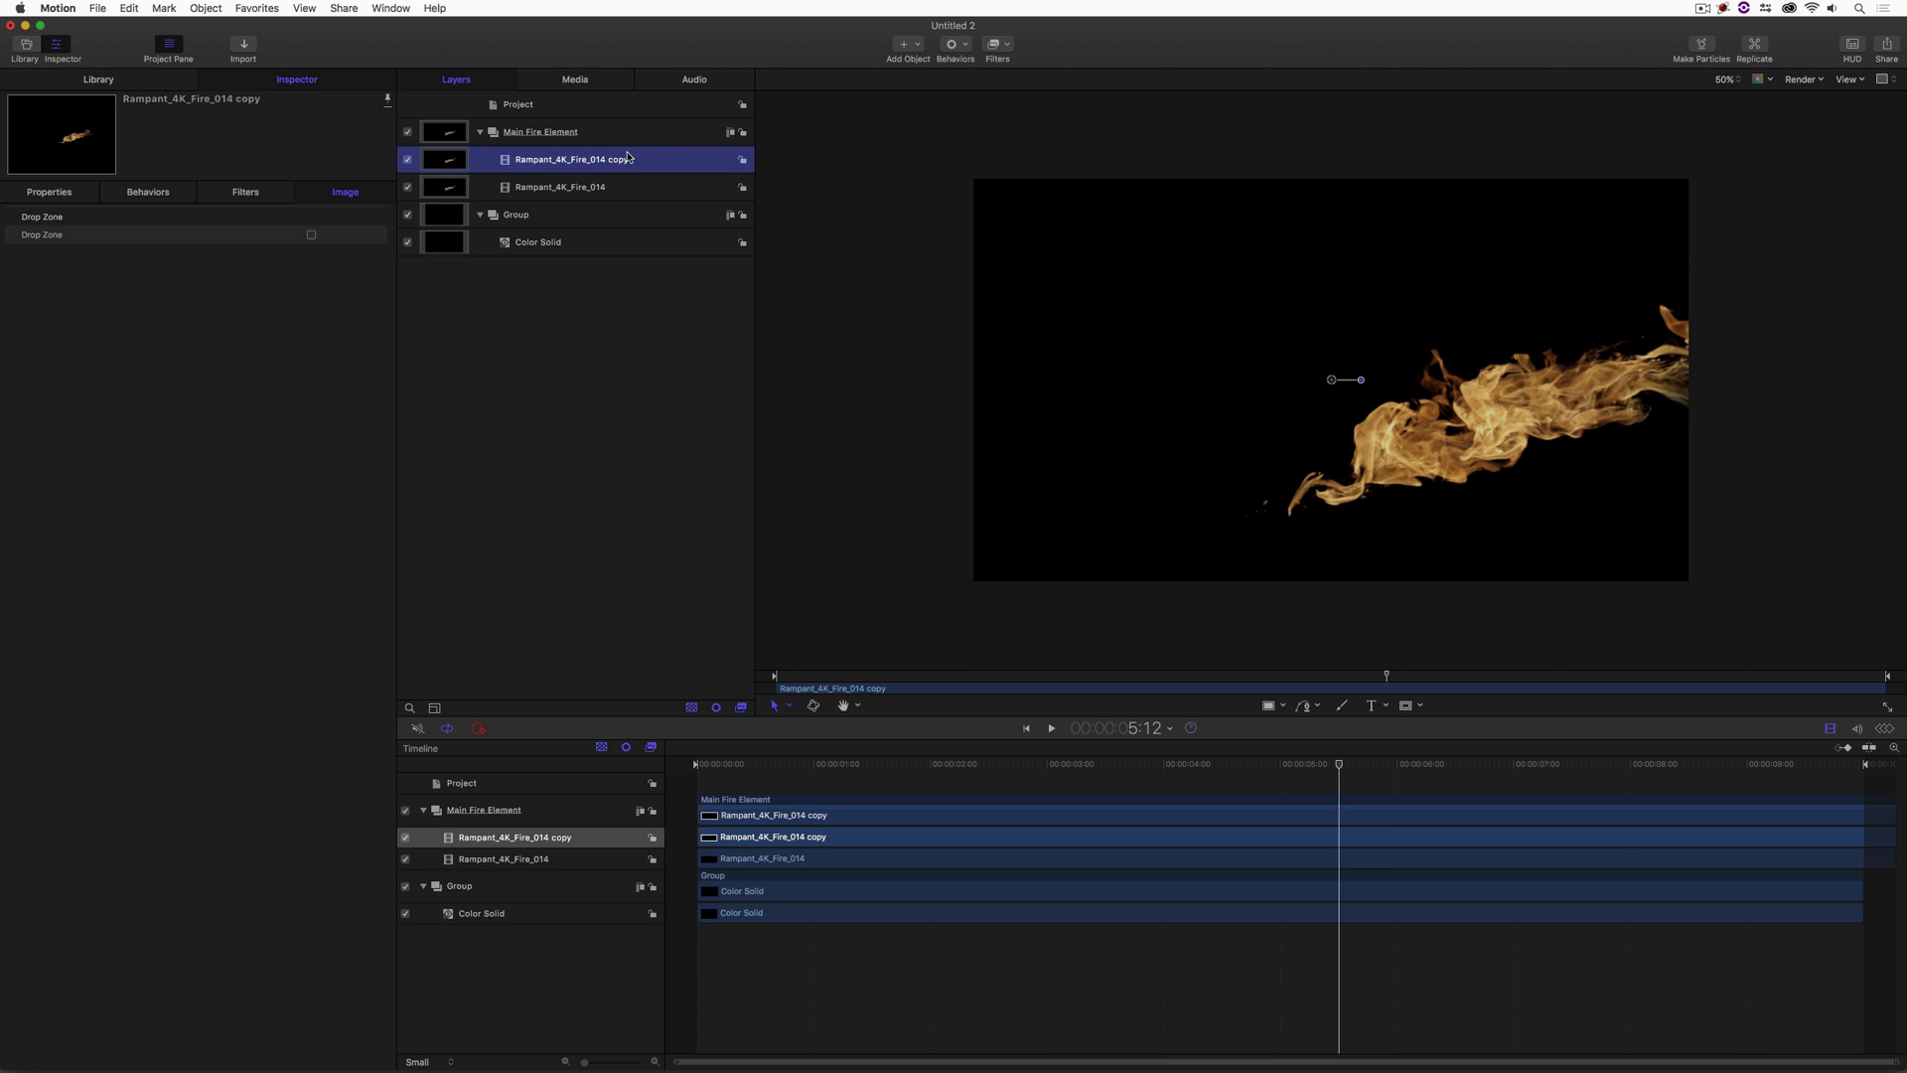
{"action": "right_click", "coordinate": [665, 156]}
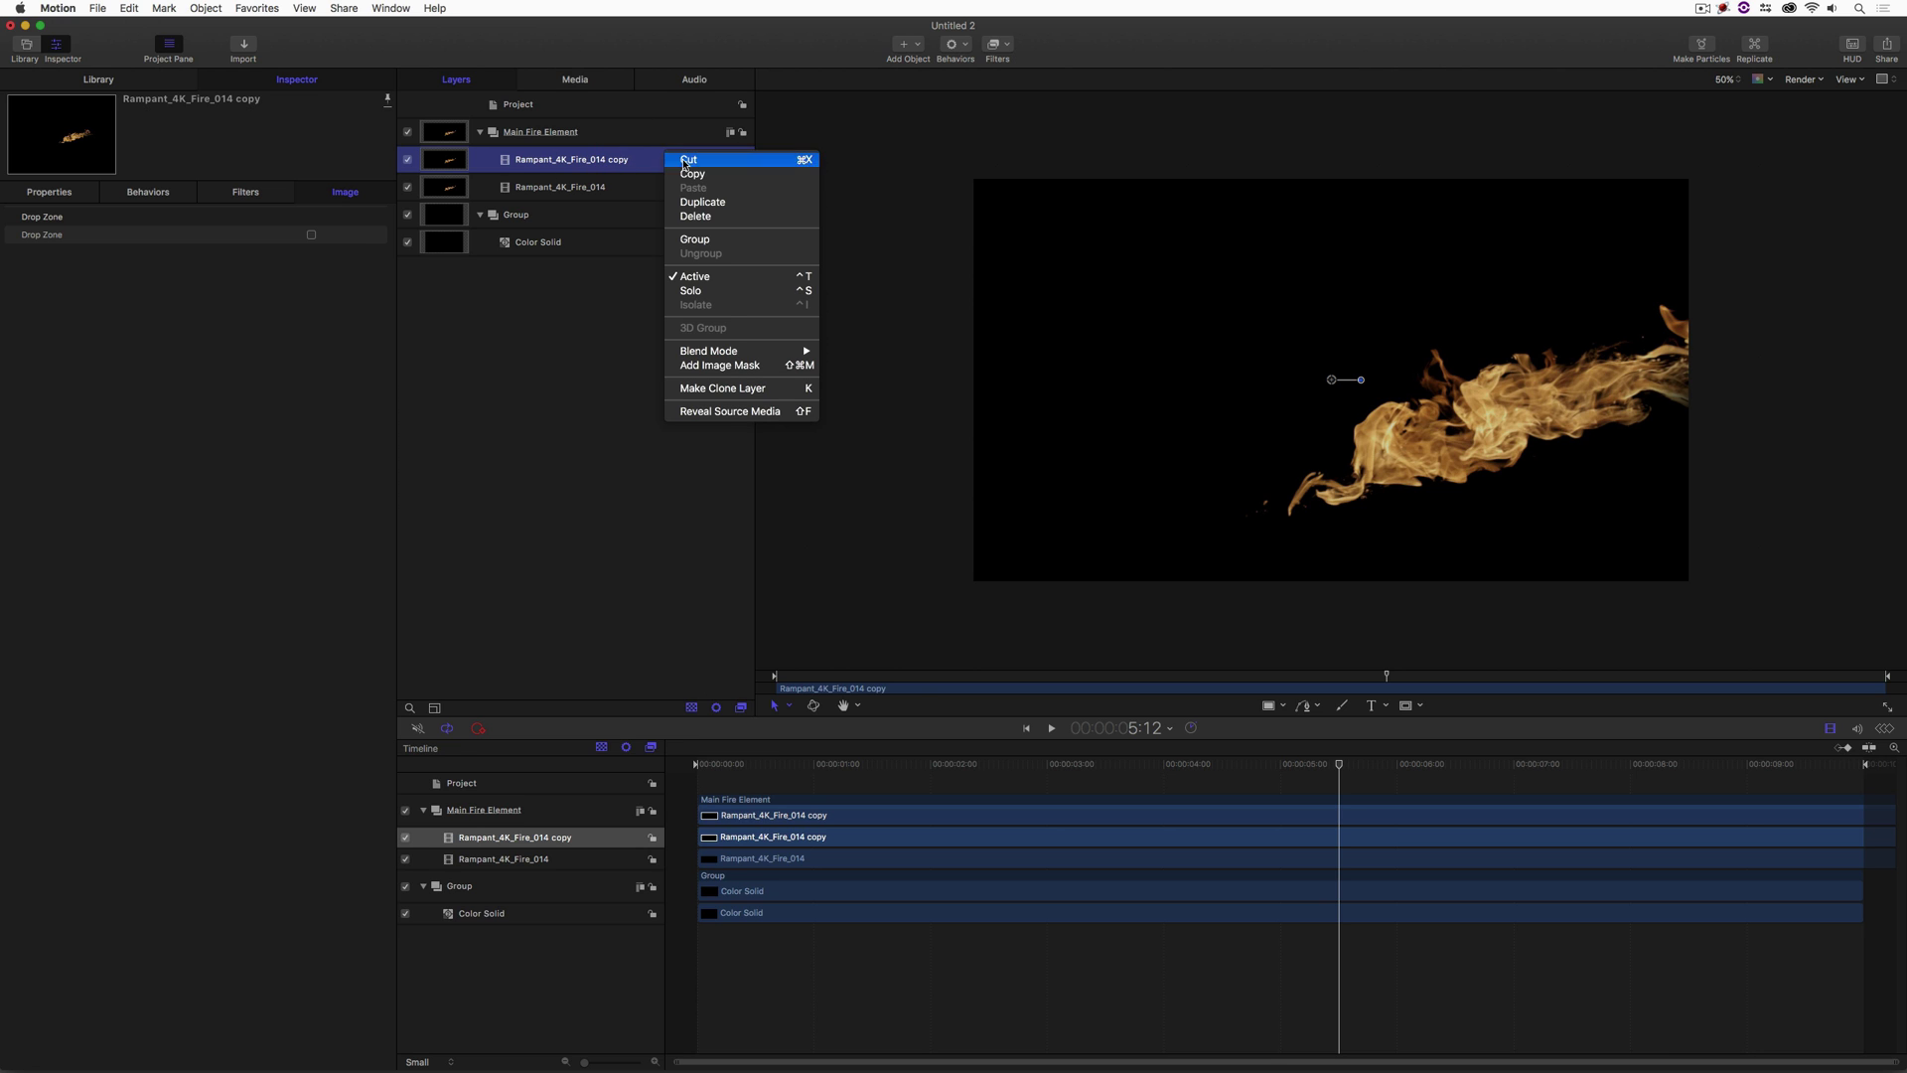
{"action": "mouse_move", "coordinate": [719, 351]}
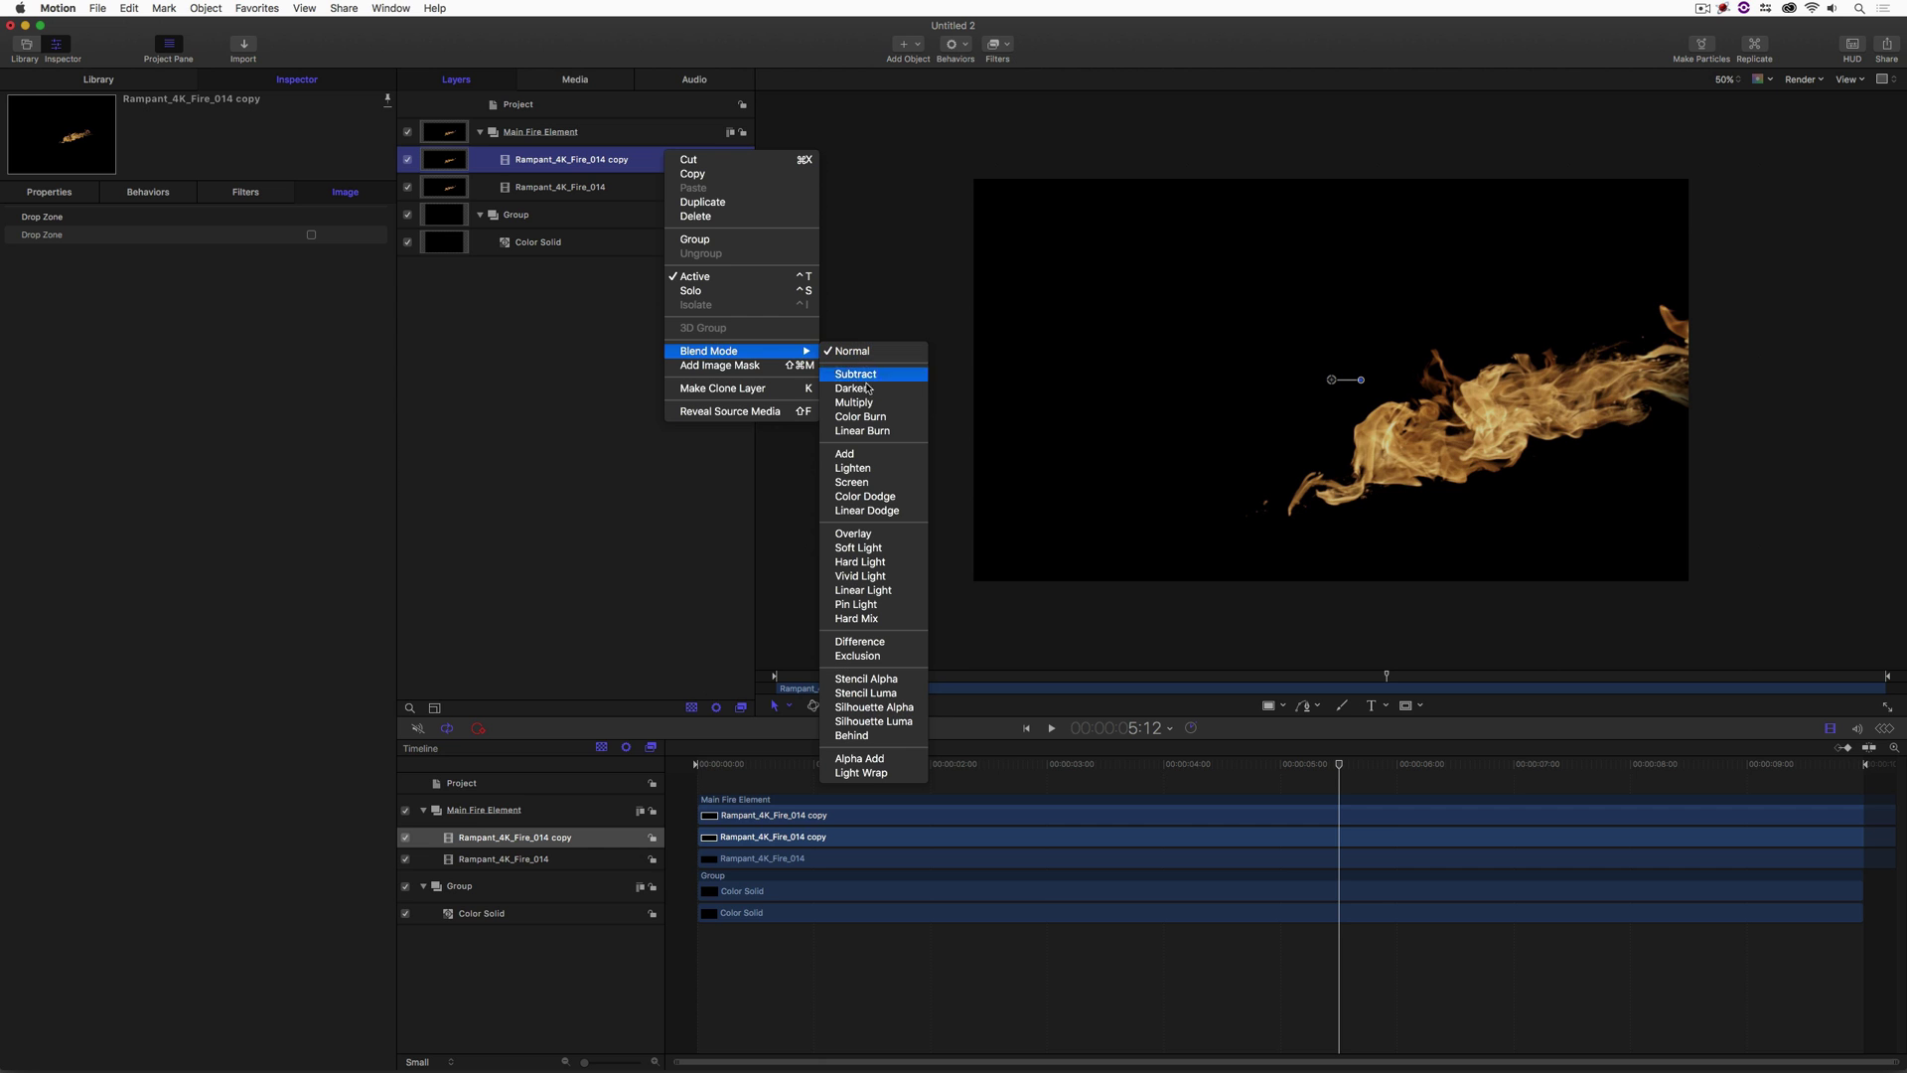
{"action": "left_click", "coordinate": [846, 452]}
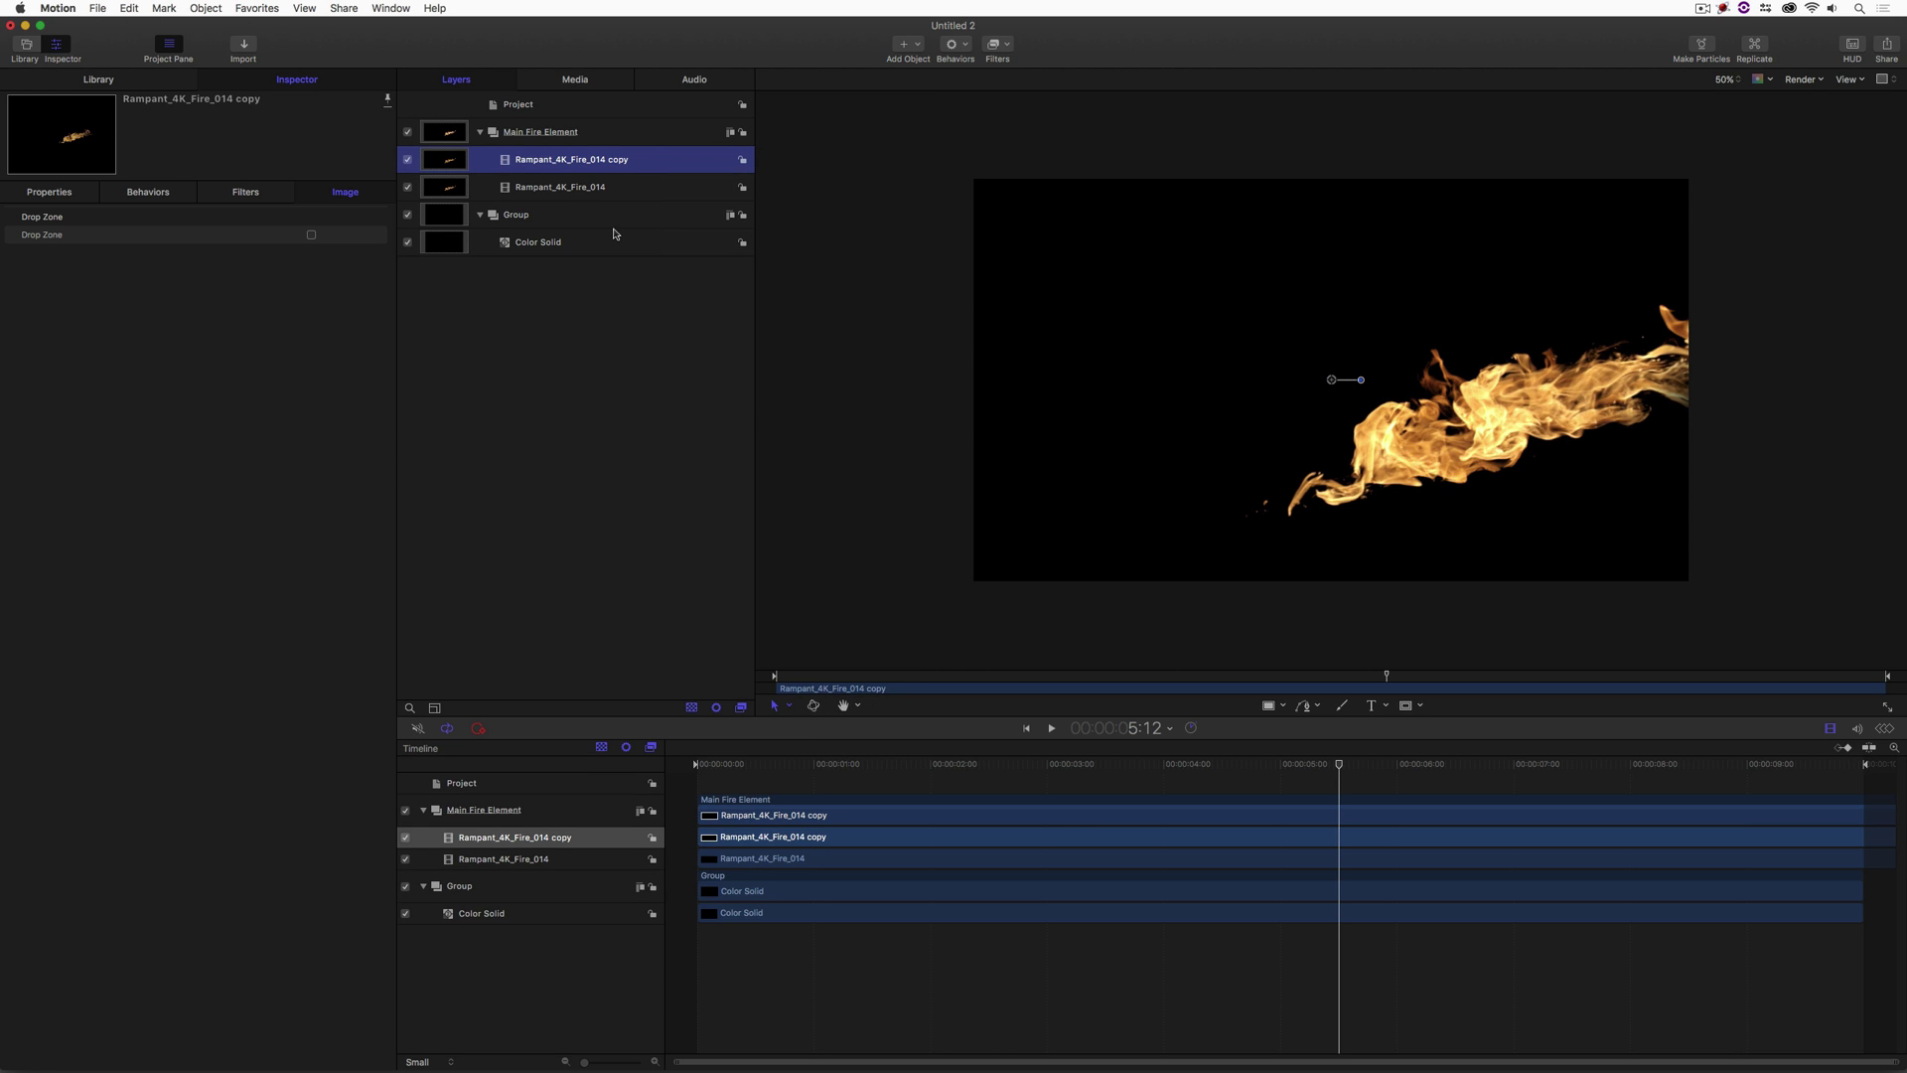
Duplicate the Add-blended fire layer six more times within the Main Fire Element group.
{"action": "key", "text": "super+d"}
{"action": "key", "text": "super+d"}
{"action": "key", "text": "super+d"}
{"action": "key", "text": "super+d"}
{"action": "key", "text": "super+d"}
{"action": "key", "text": "super+d"}
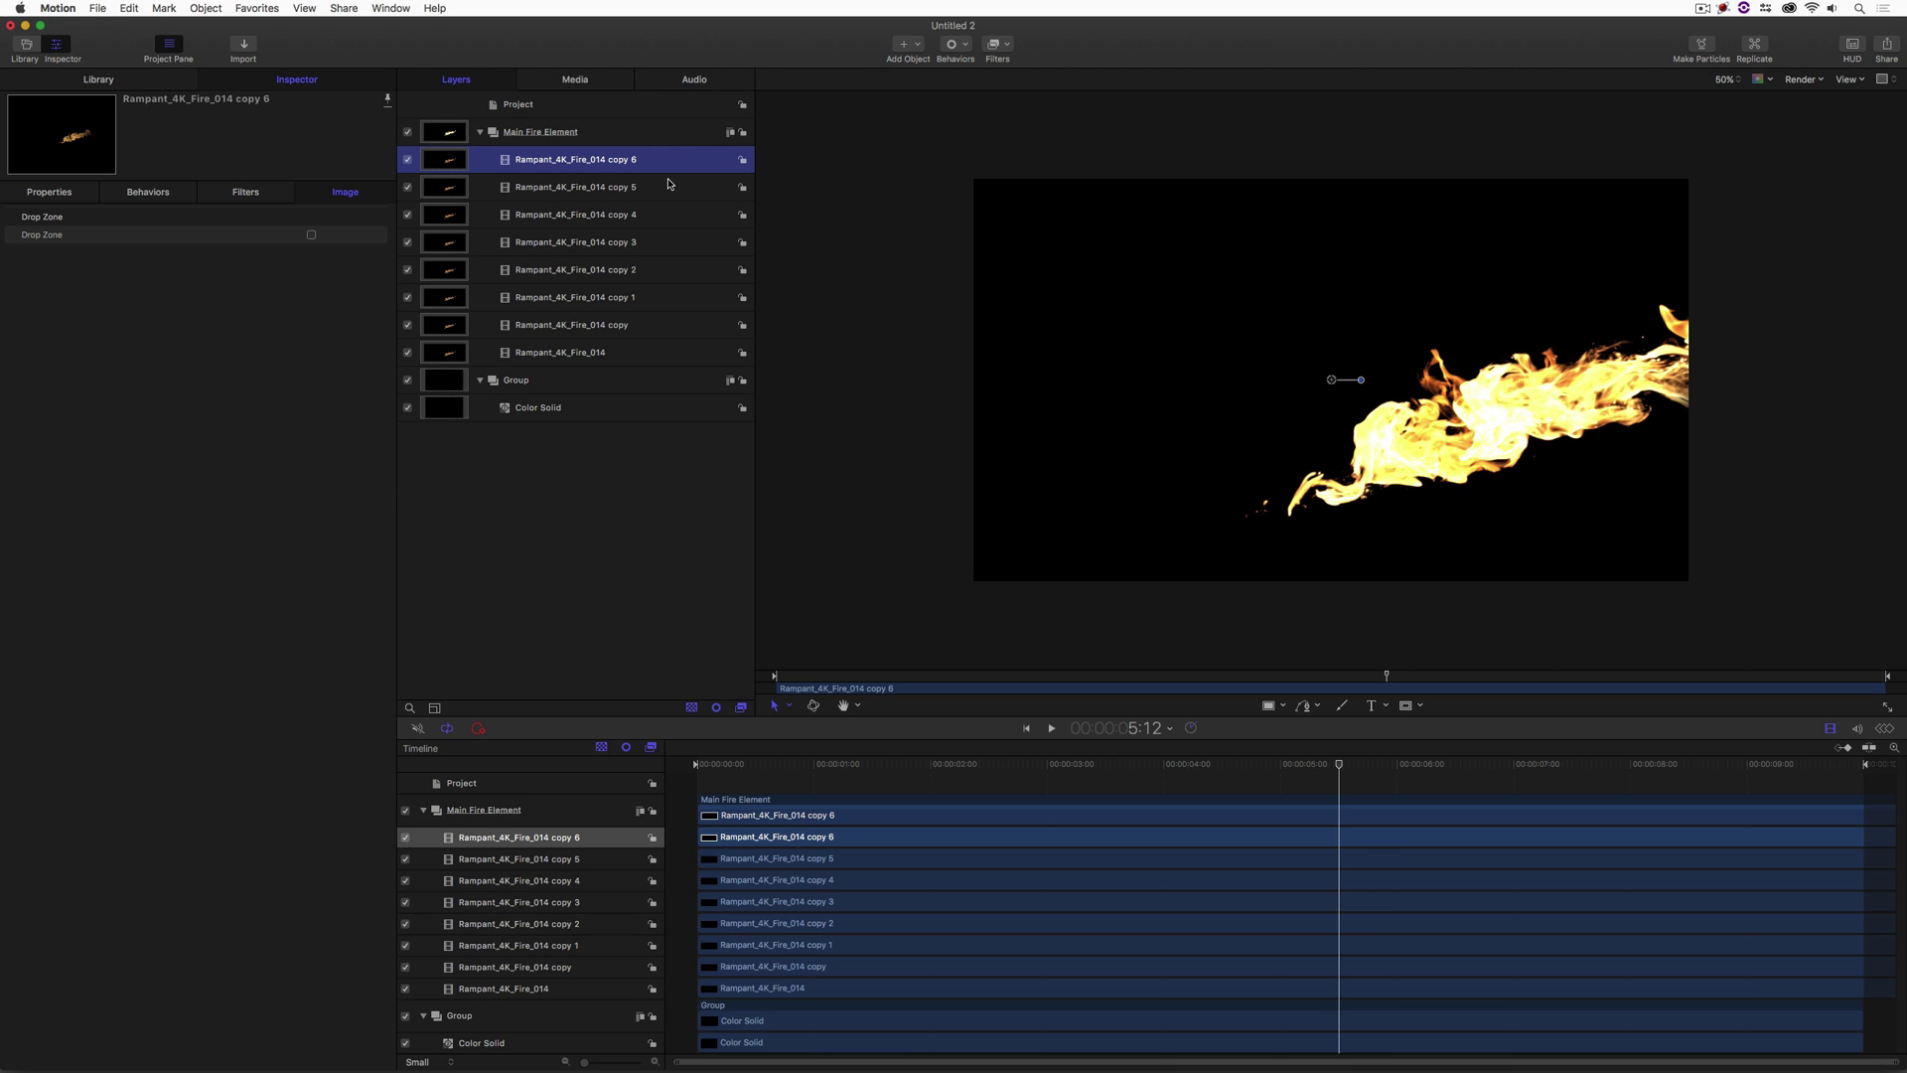
Duplicate the top fire layer once more into a separate group above and name that group "Final Fire Element".
{"action": "key", "text": "super+d"}
{"action": "left_click_drag", "start_coordinate": [657, 162], "coordinate": [588, 122]}
{"action": "double_click", "coordinate": [518, 136]}
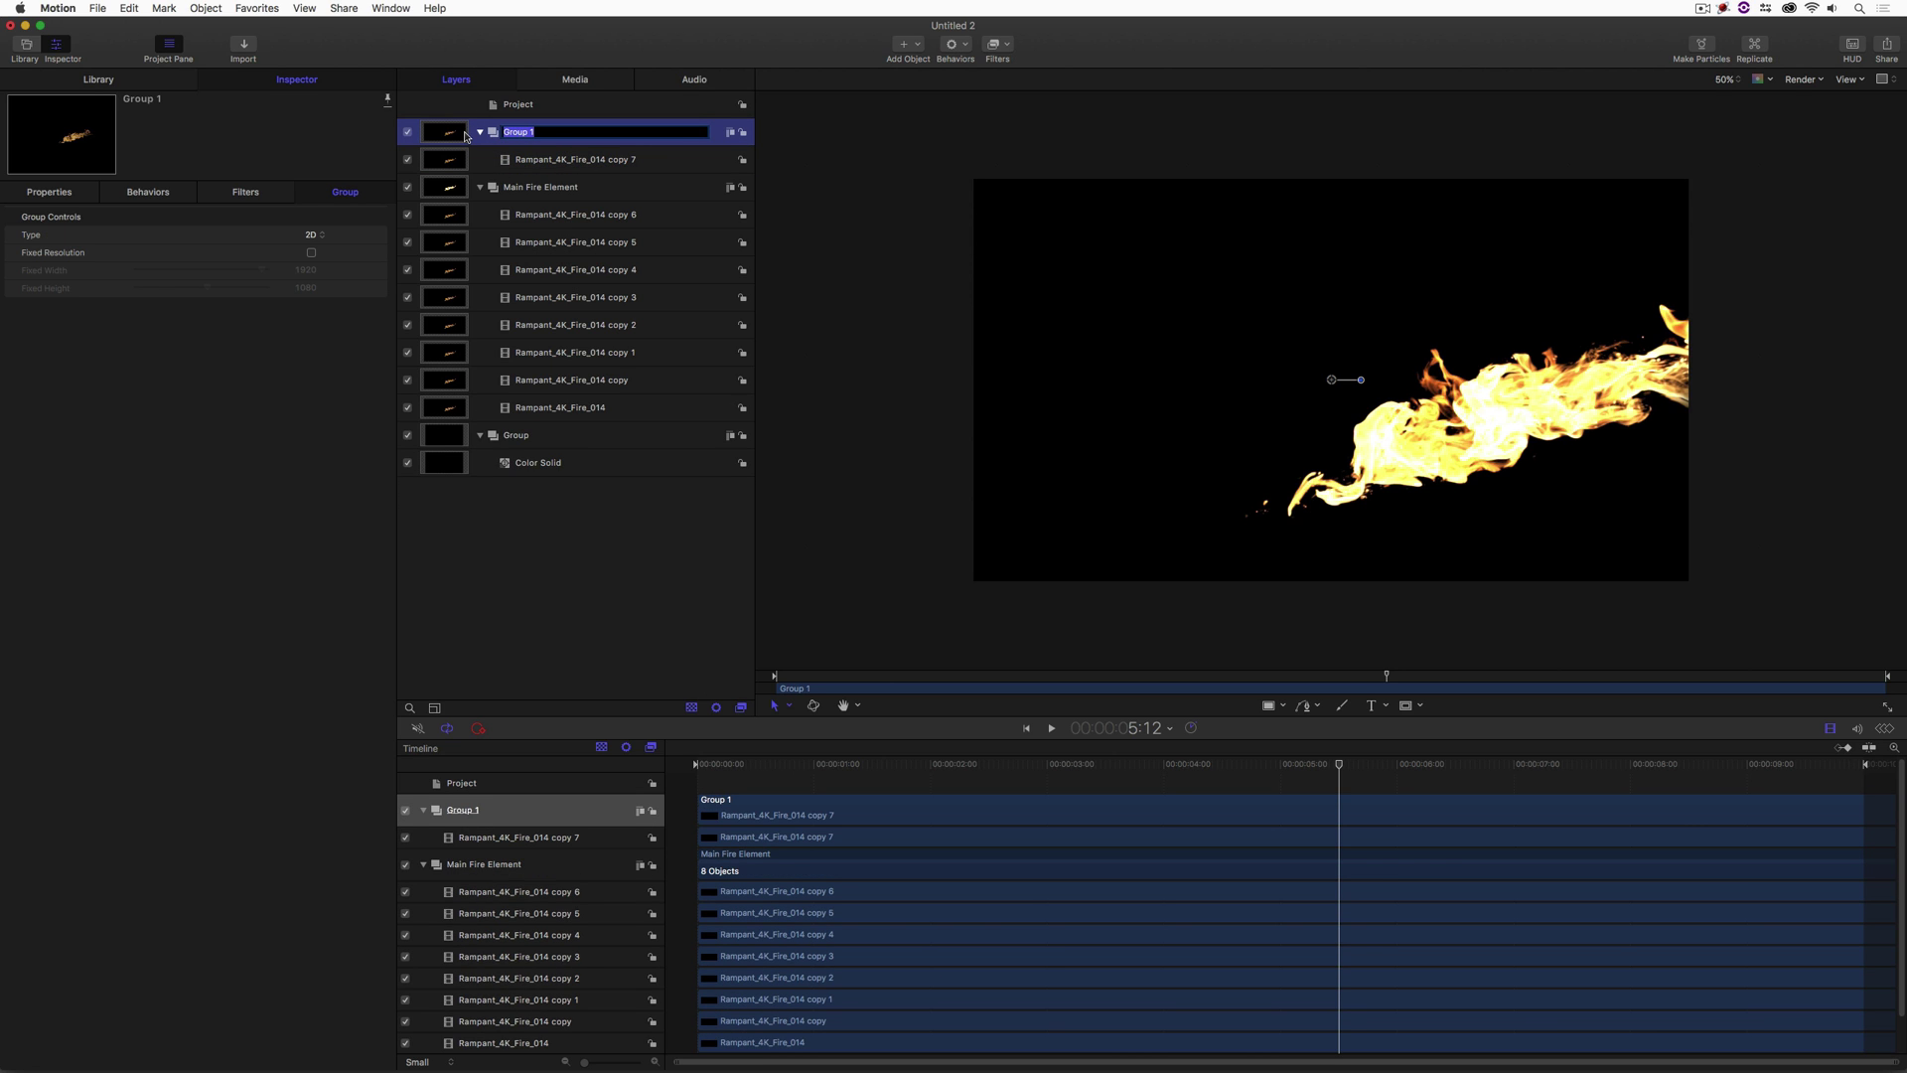
{"action": "type", "text": "Final Fire Element"}
{"action": "key", "text": "Return"}
Rename the Main Fire Element group as "Main Fire Element for Mask" and turn off its visibility.
{"action": "left_click", "coordinate": [549, 188]}
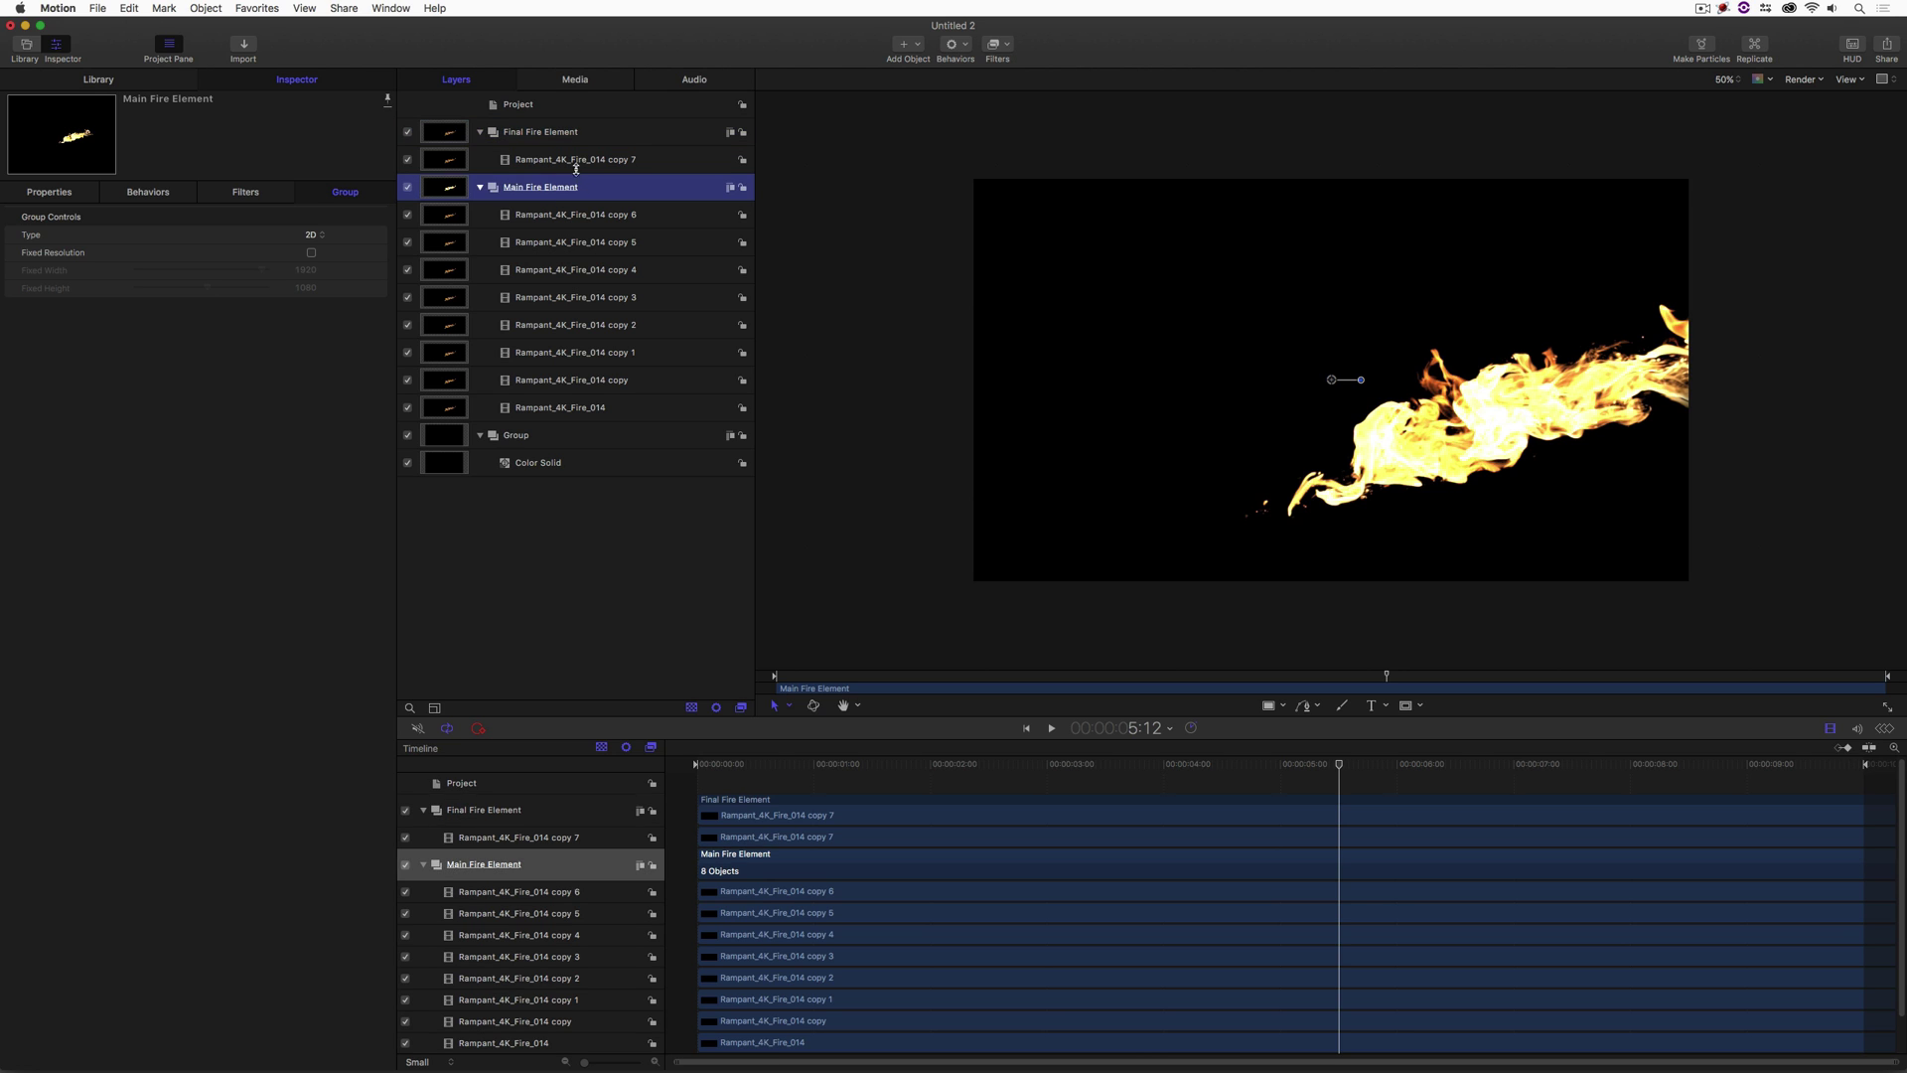
{"action": "double_click", "coordinate": [541, 187]}
{"action": "key", "text": "Right"}
{"action": "type", "text": "for Mask"}
{"action": "key", "text": "Return"}
{"action": "left_click", "coordinate": [407, 188]}
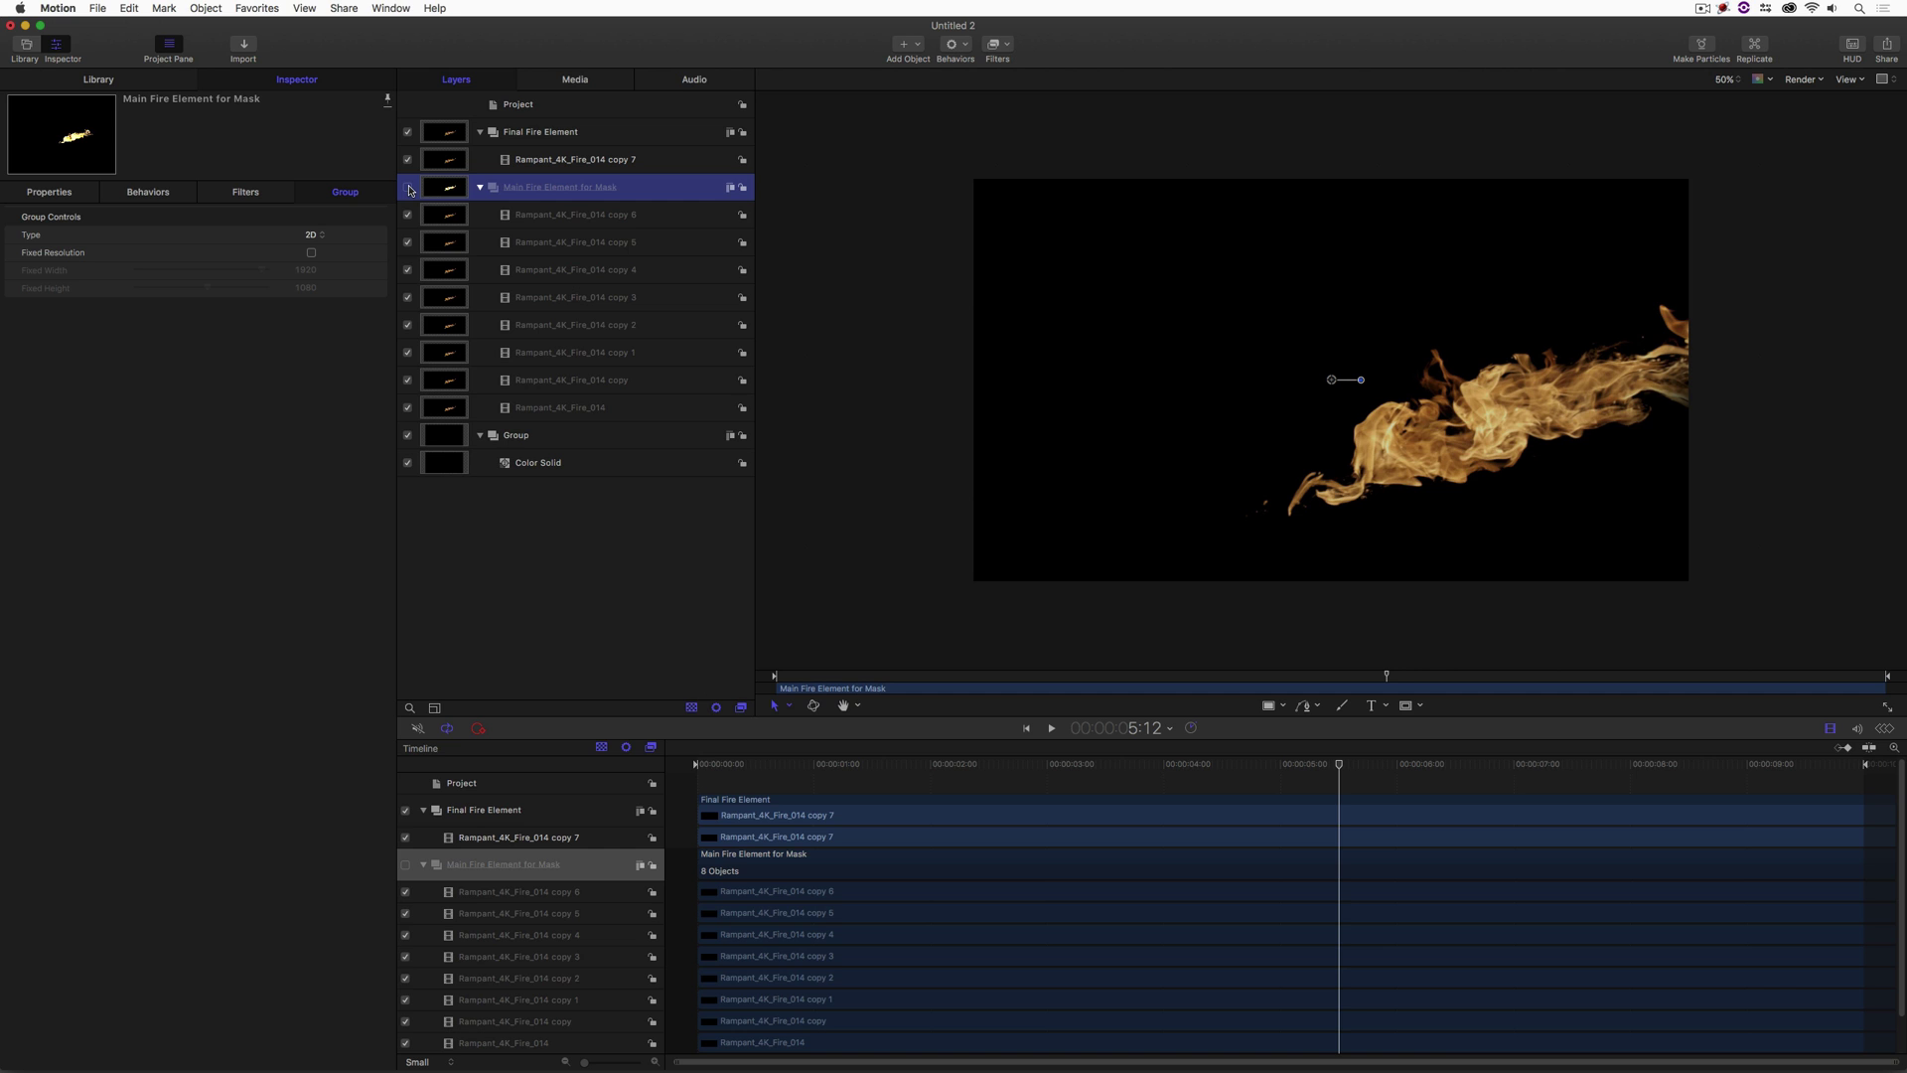
Return the playhead to the start of the project.
{"action": "left_click", "coordinate": [984, 764]}
{"action": "left_click_drag", "start_coordinate": [984, 764], "coordinate": [675, 752]}
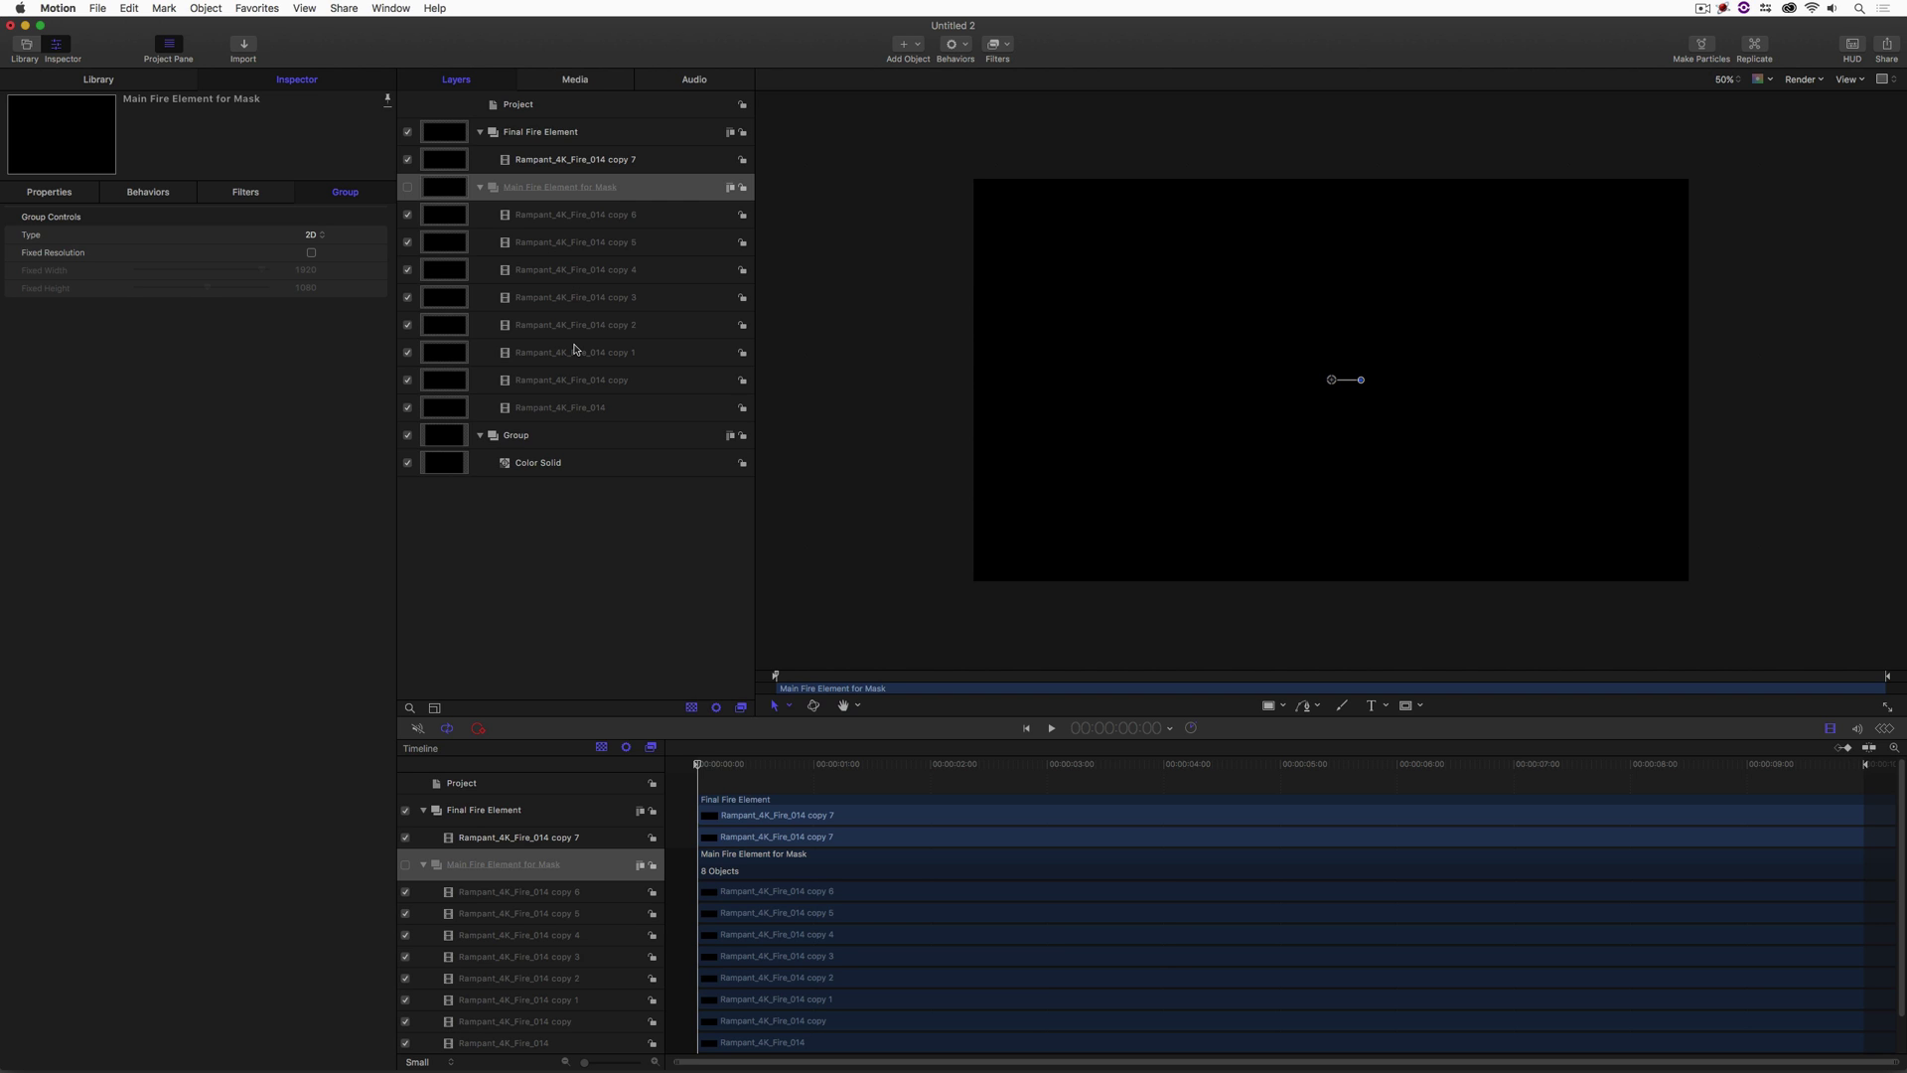
Add a text object reading "RAMPANT" to the canvas.
{"action": "left_click", "coordinate": [481, 187]}
{"action": "left_click", "coordinate": [1372, 705]}
{"action": "left_click", "coordinate": [1180, 339]}
{"action": "type", "text": "RAMP"}
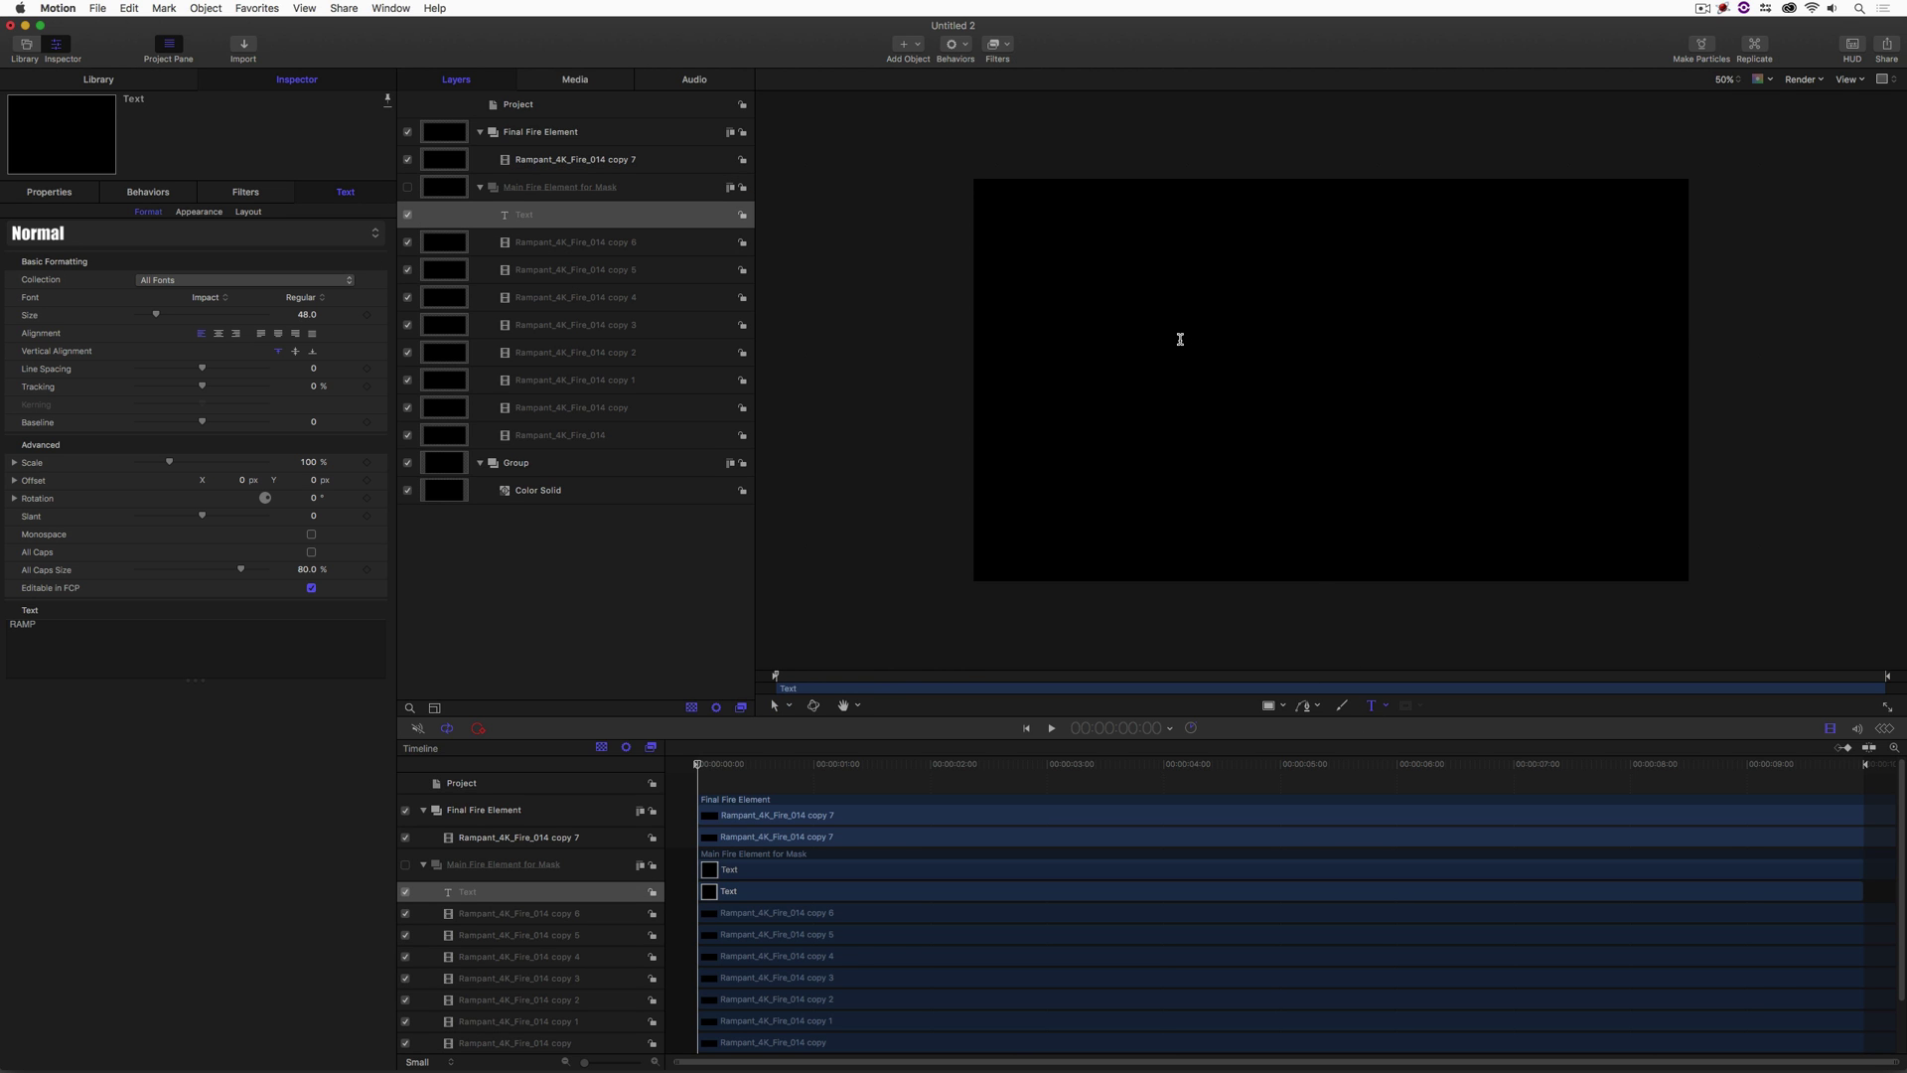
{"action": "key", "text": "BackSpace"}
{"action": "key", "text": "BackSpace"}
{"action": "key", "text": "BackSpace"}
{"action": "key", "text": "BackSpace"}
{"action": "type", "text": "RAMPANT"}
Move the RAMPANT text into its own group above Final Fire Element and name that group "Rampant Text Bright".
{"action": "left_click", "coordinate": [583, 220]}
{"action": "left_click_drag", "start_coordinate": [596, 216], "coordinate": [526, 125]}
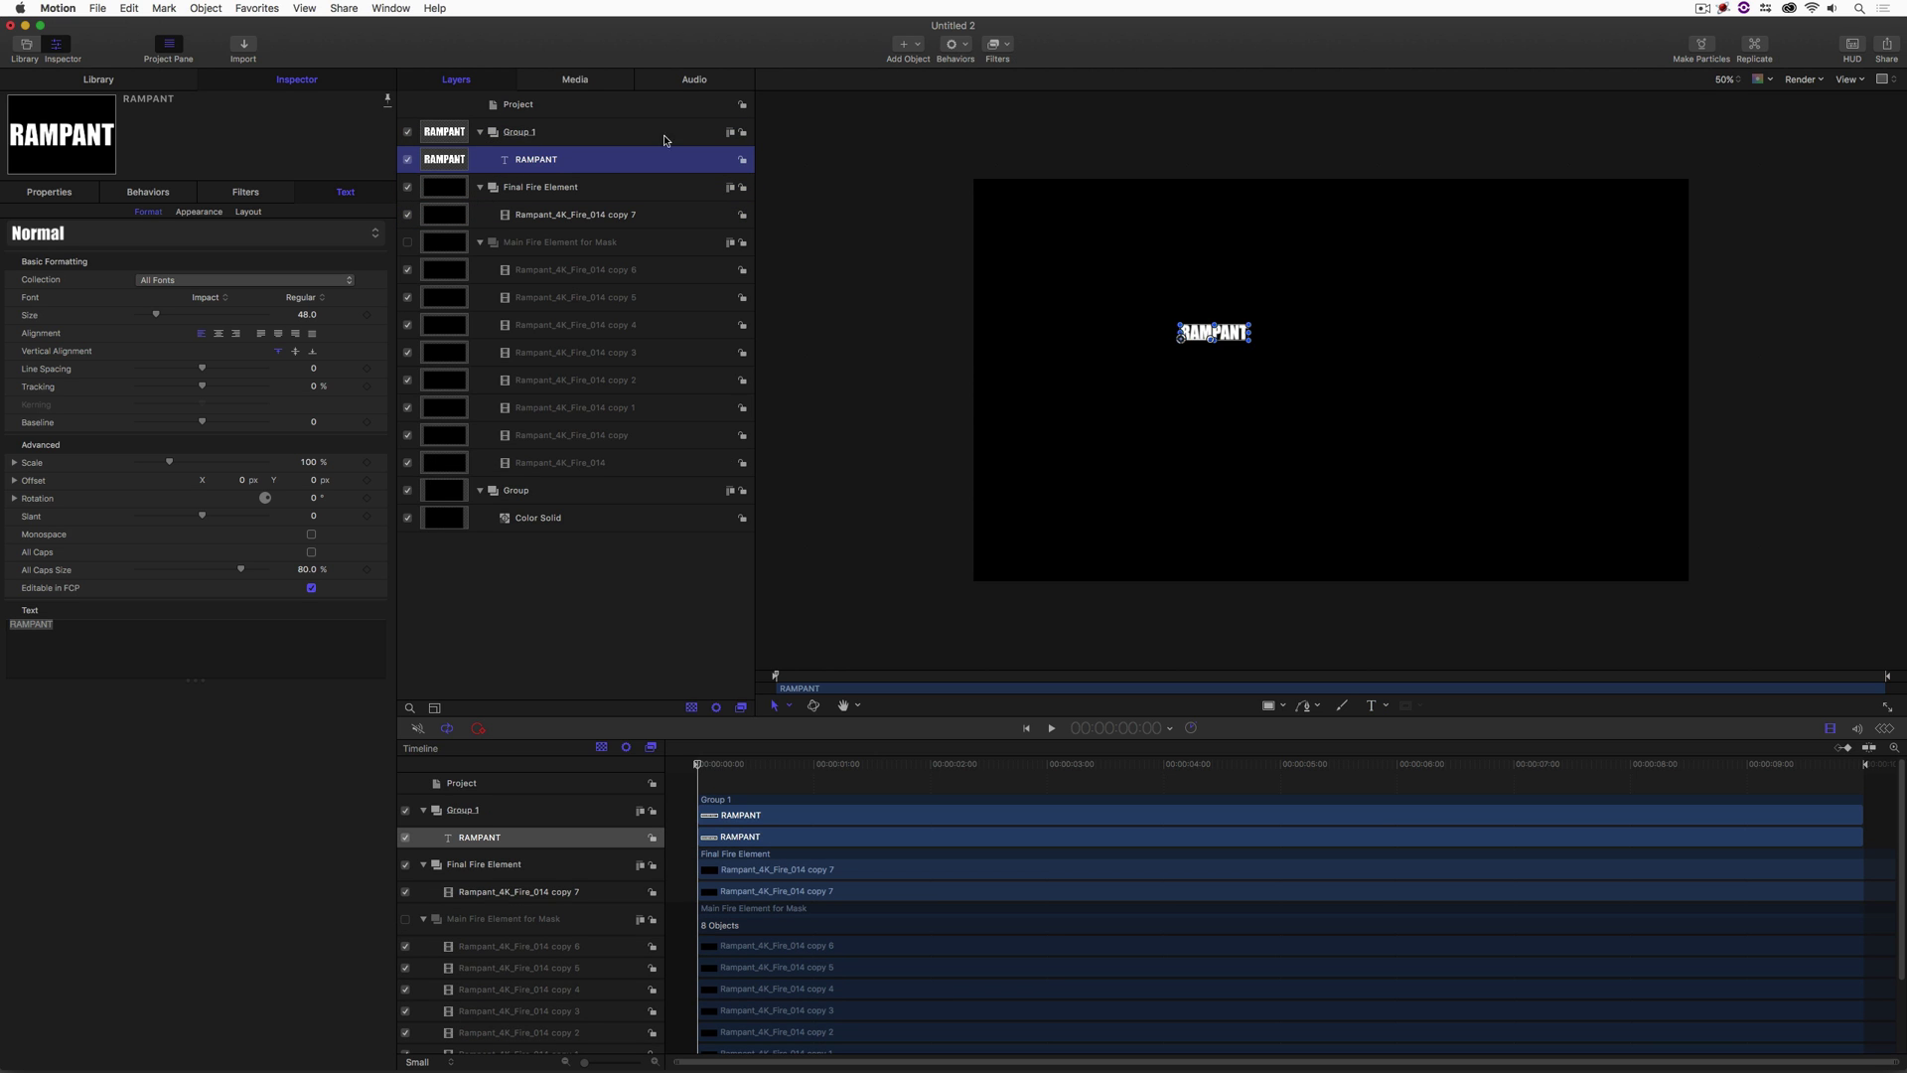
{"action": "double_click", "coordinate": [519, 131]}
{"action": "type", "text": "R"}
{"action": "type", "text": "ampant"}
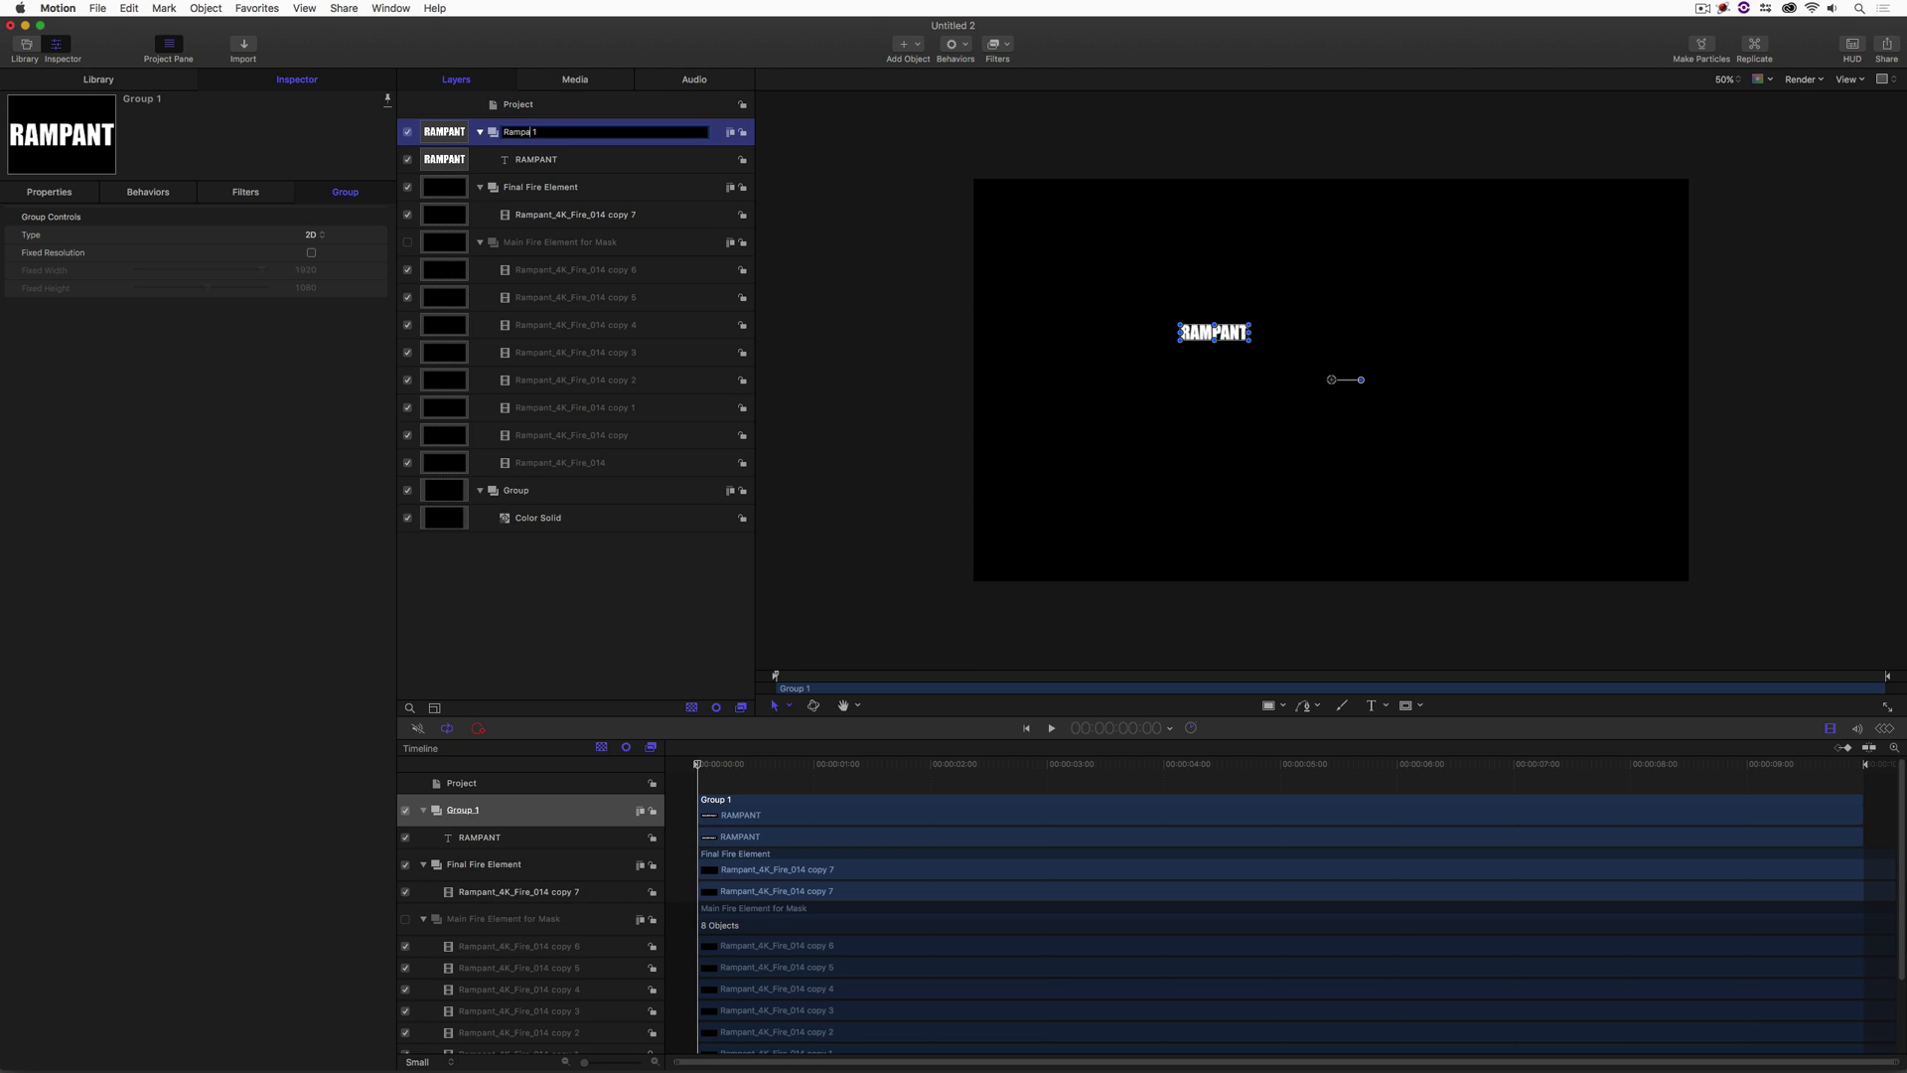
{"action": "type", "text": " Text Bright"}
{"action": "key", "text": "Return"}
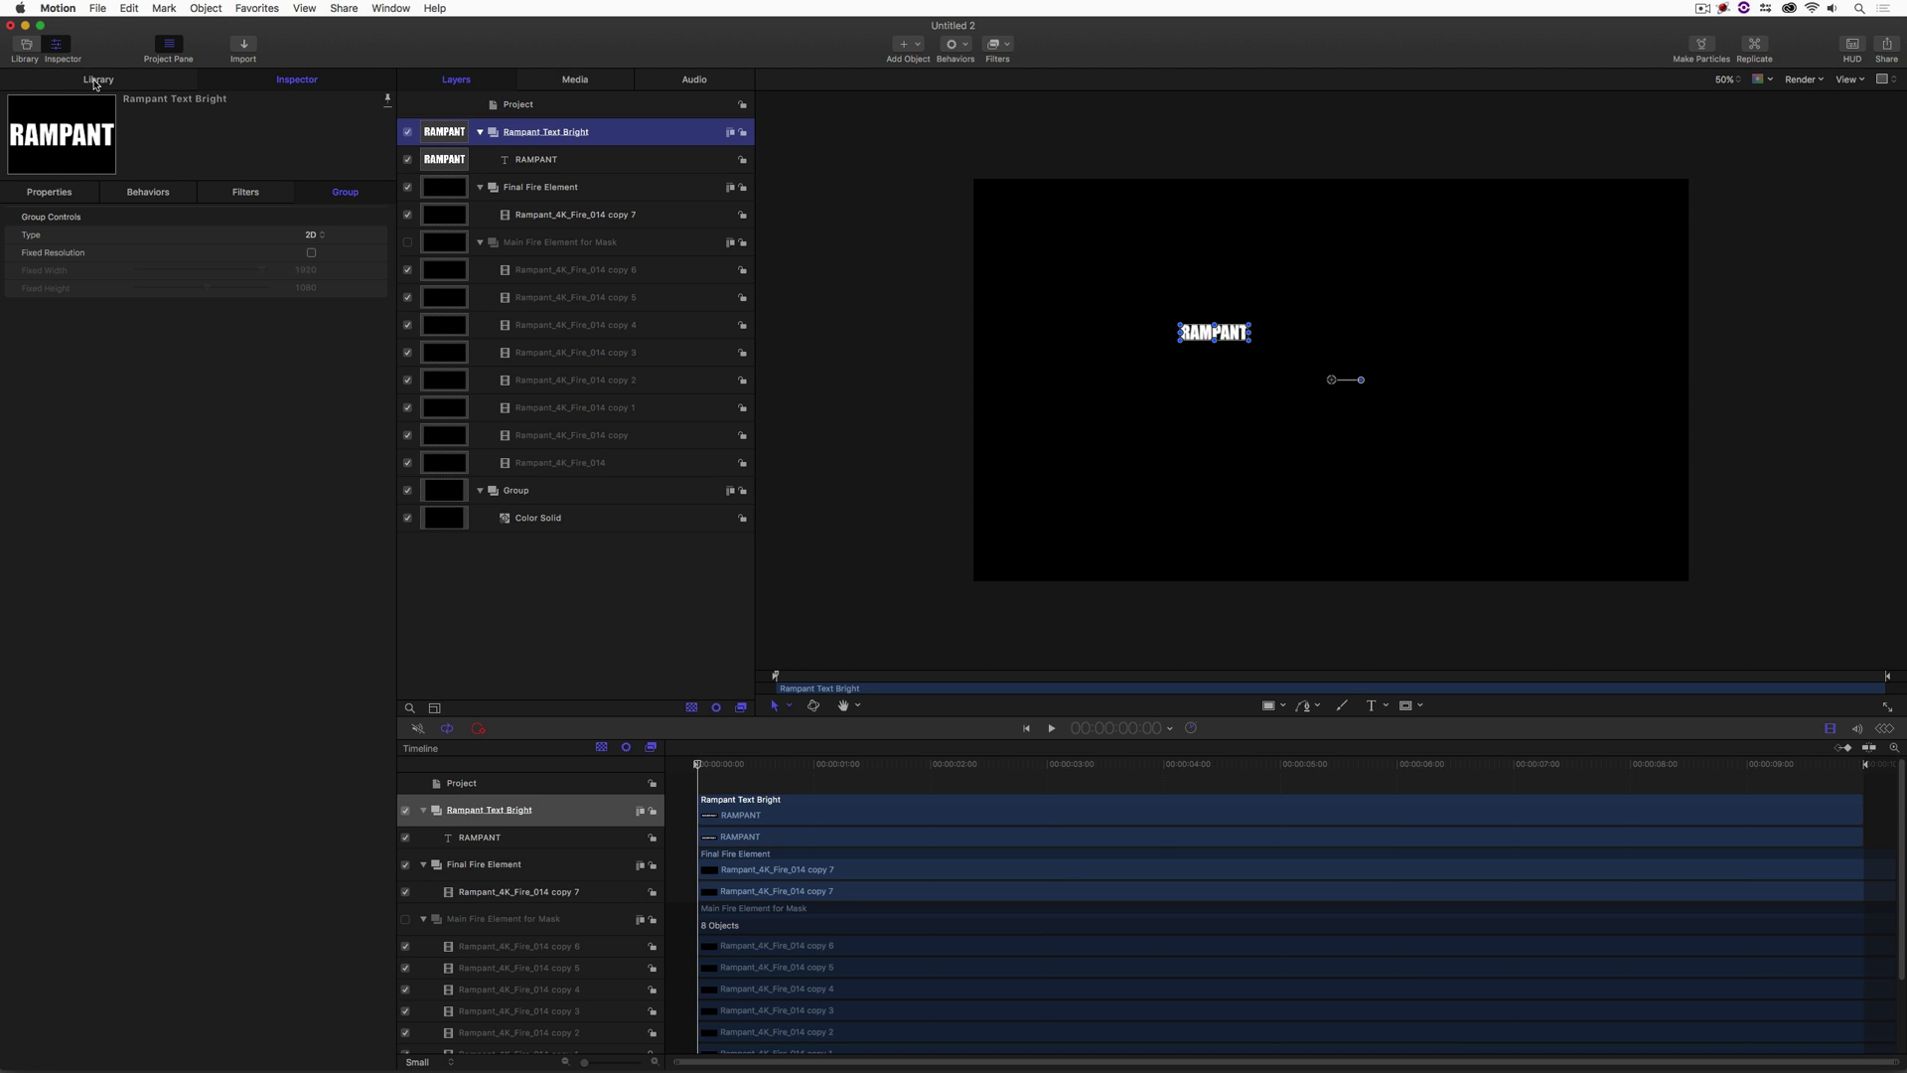
Enlarge the RAMPANT text to size 397 with centre alignment and place it in the middle of the frame.
{"action": "key", "text": "Down"}
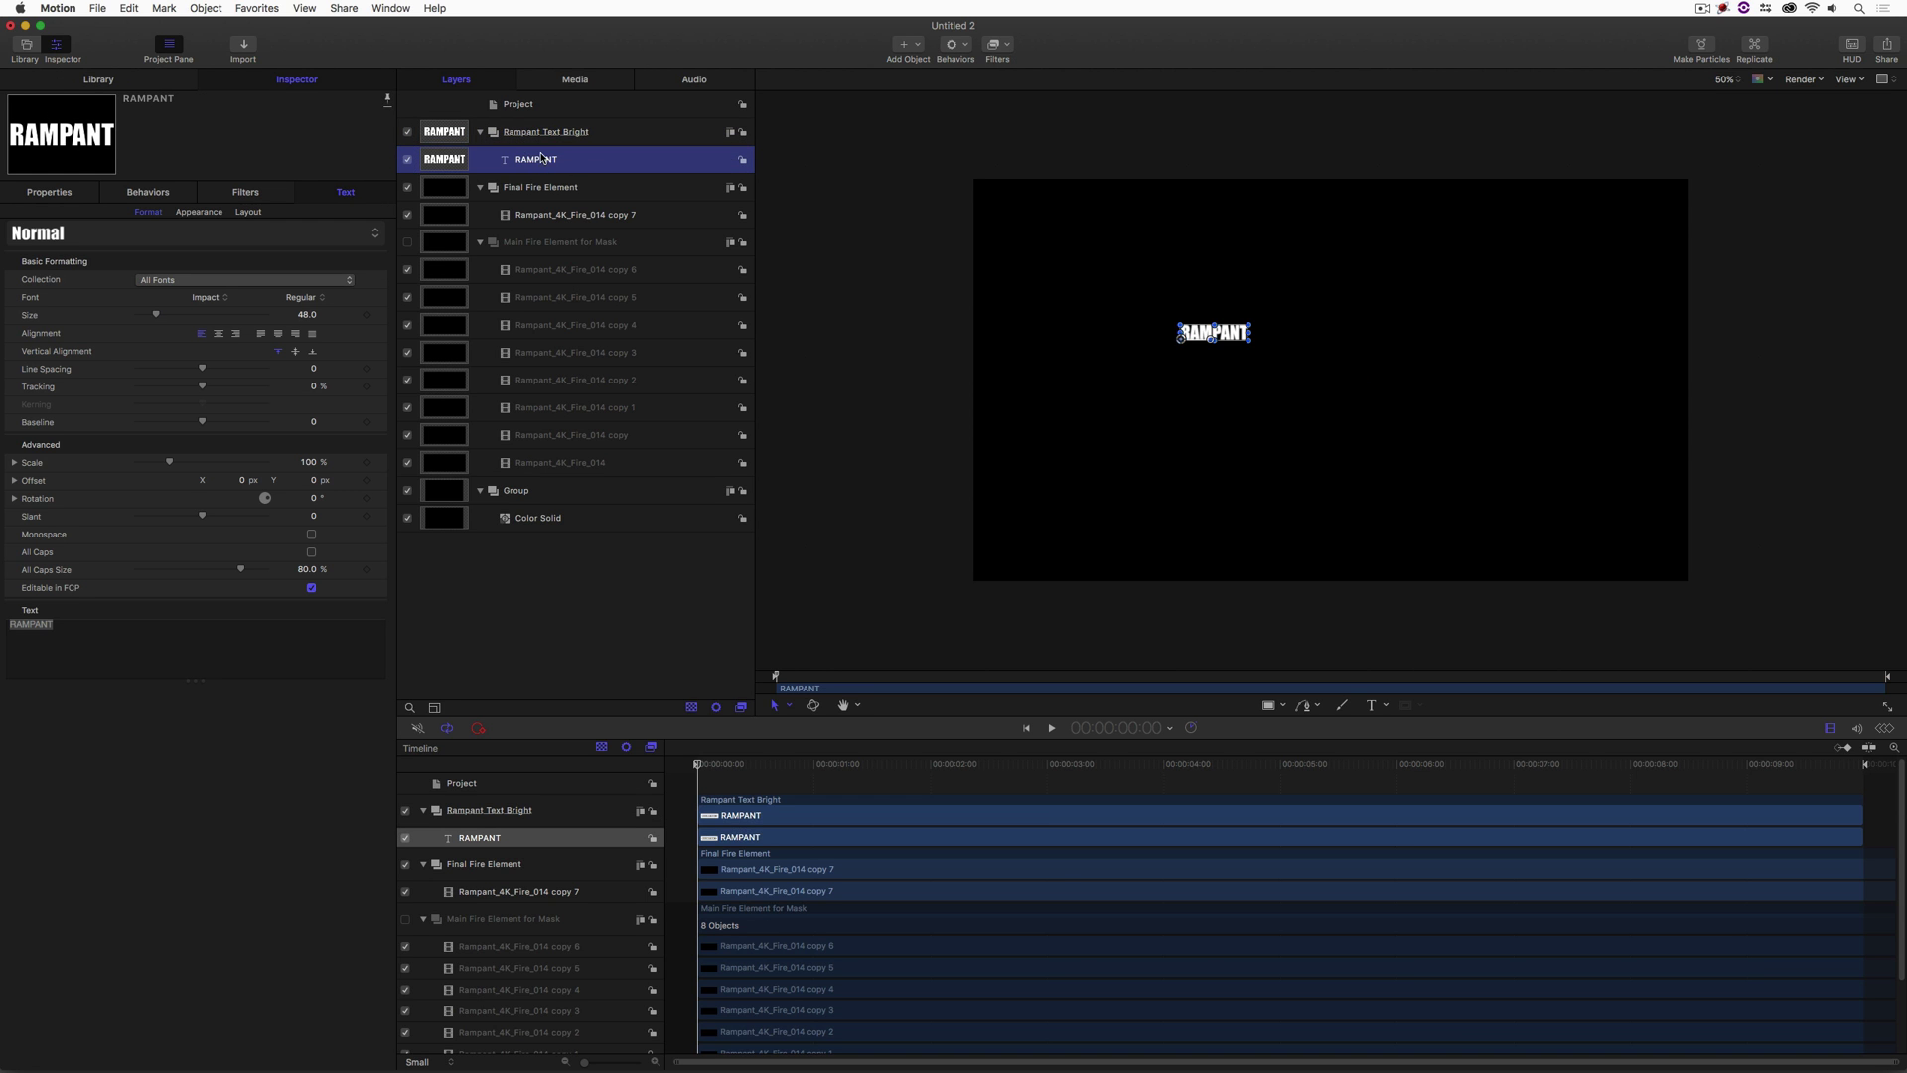
{"action": "left_click_drag", "start_coordinate": [307, 314], "coordinate": [263, 301]}
{"action": "left_click", "coordinate": [388, 253]}
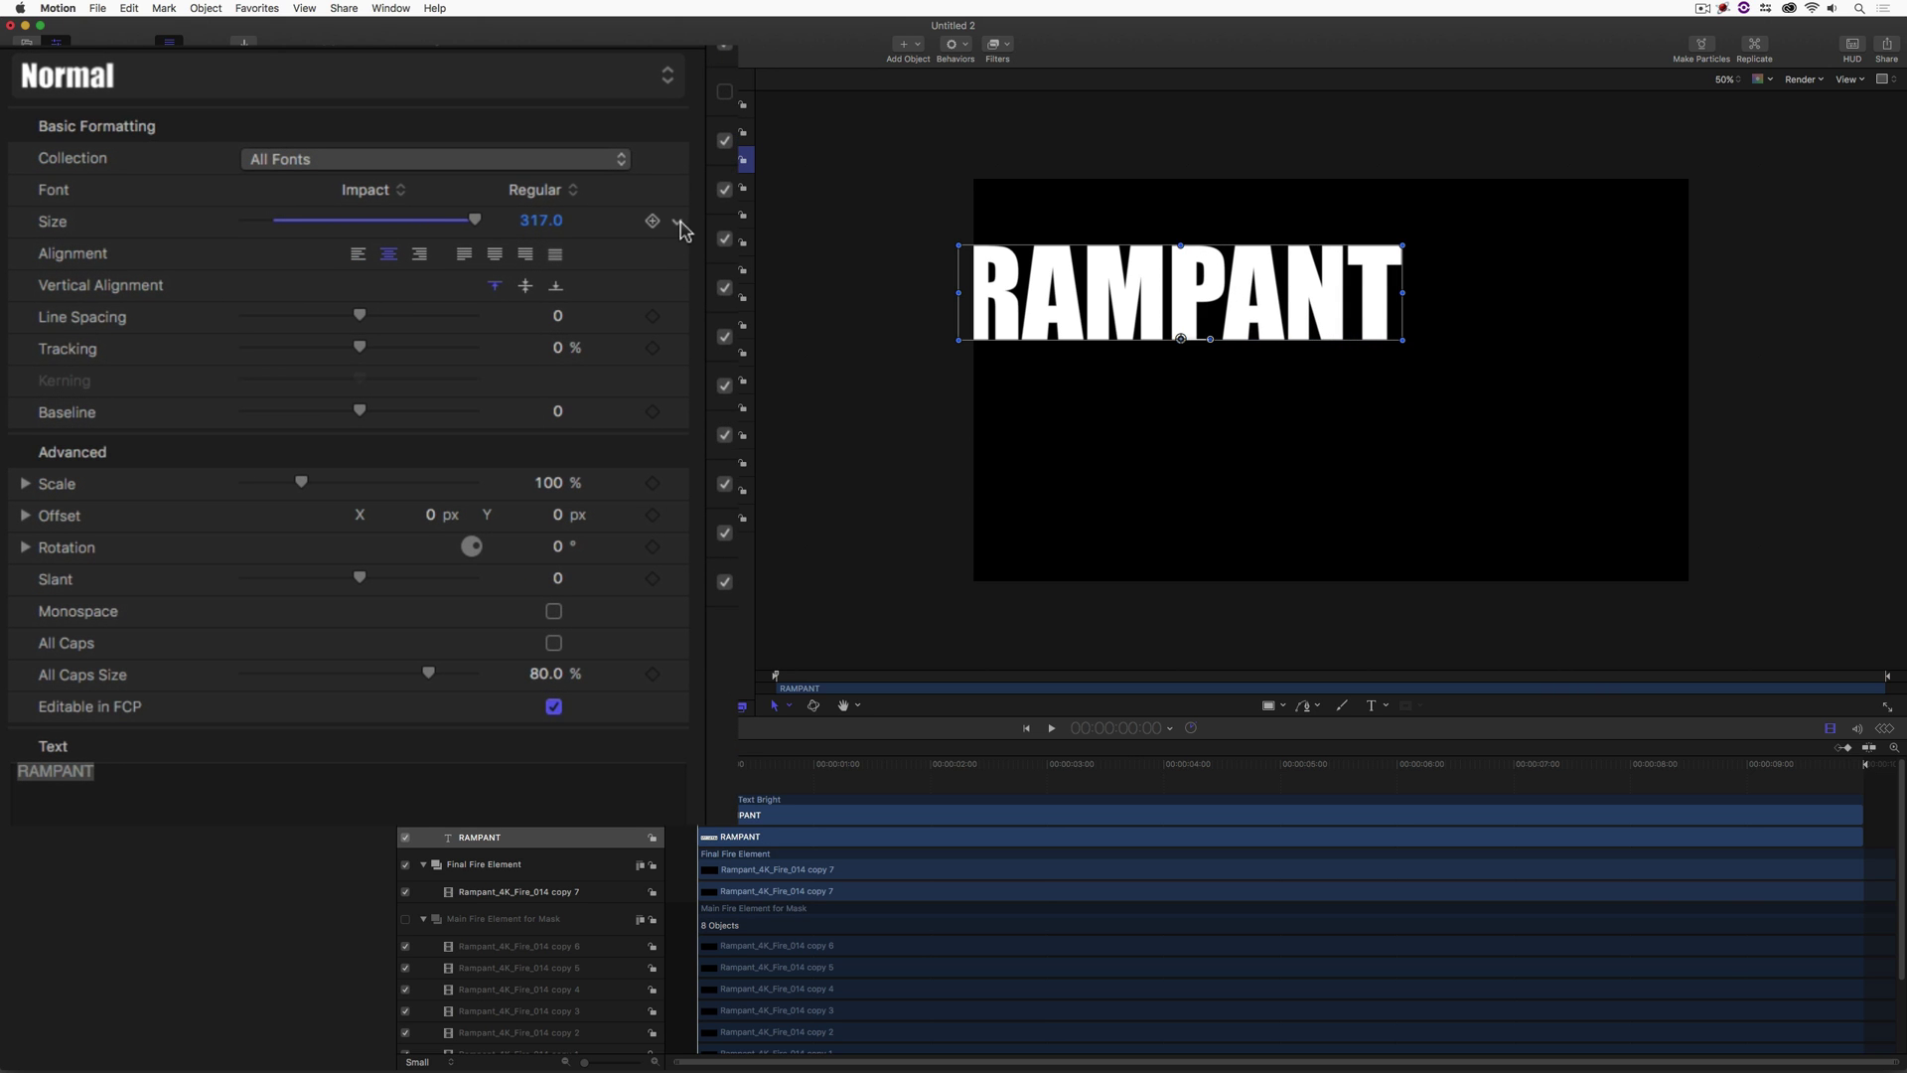
{"action": "left_click_drag", "start_coordinate": [545, 223], "coordinate": [497, 310]}
{"action": "left_click_drag", "start_coordinate": [1039, 306], "coordinate": [1183, 403]}
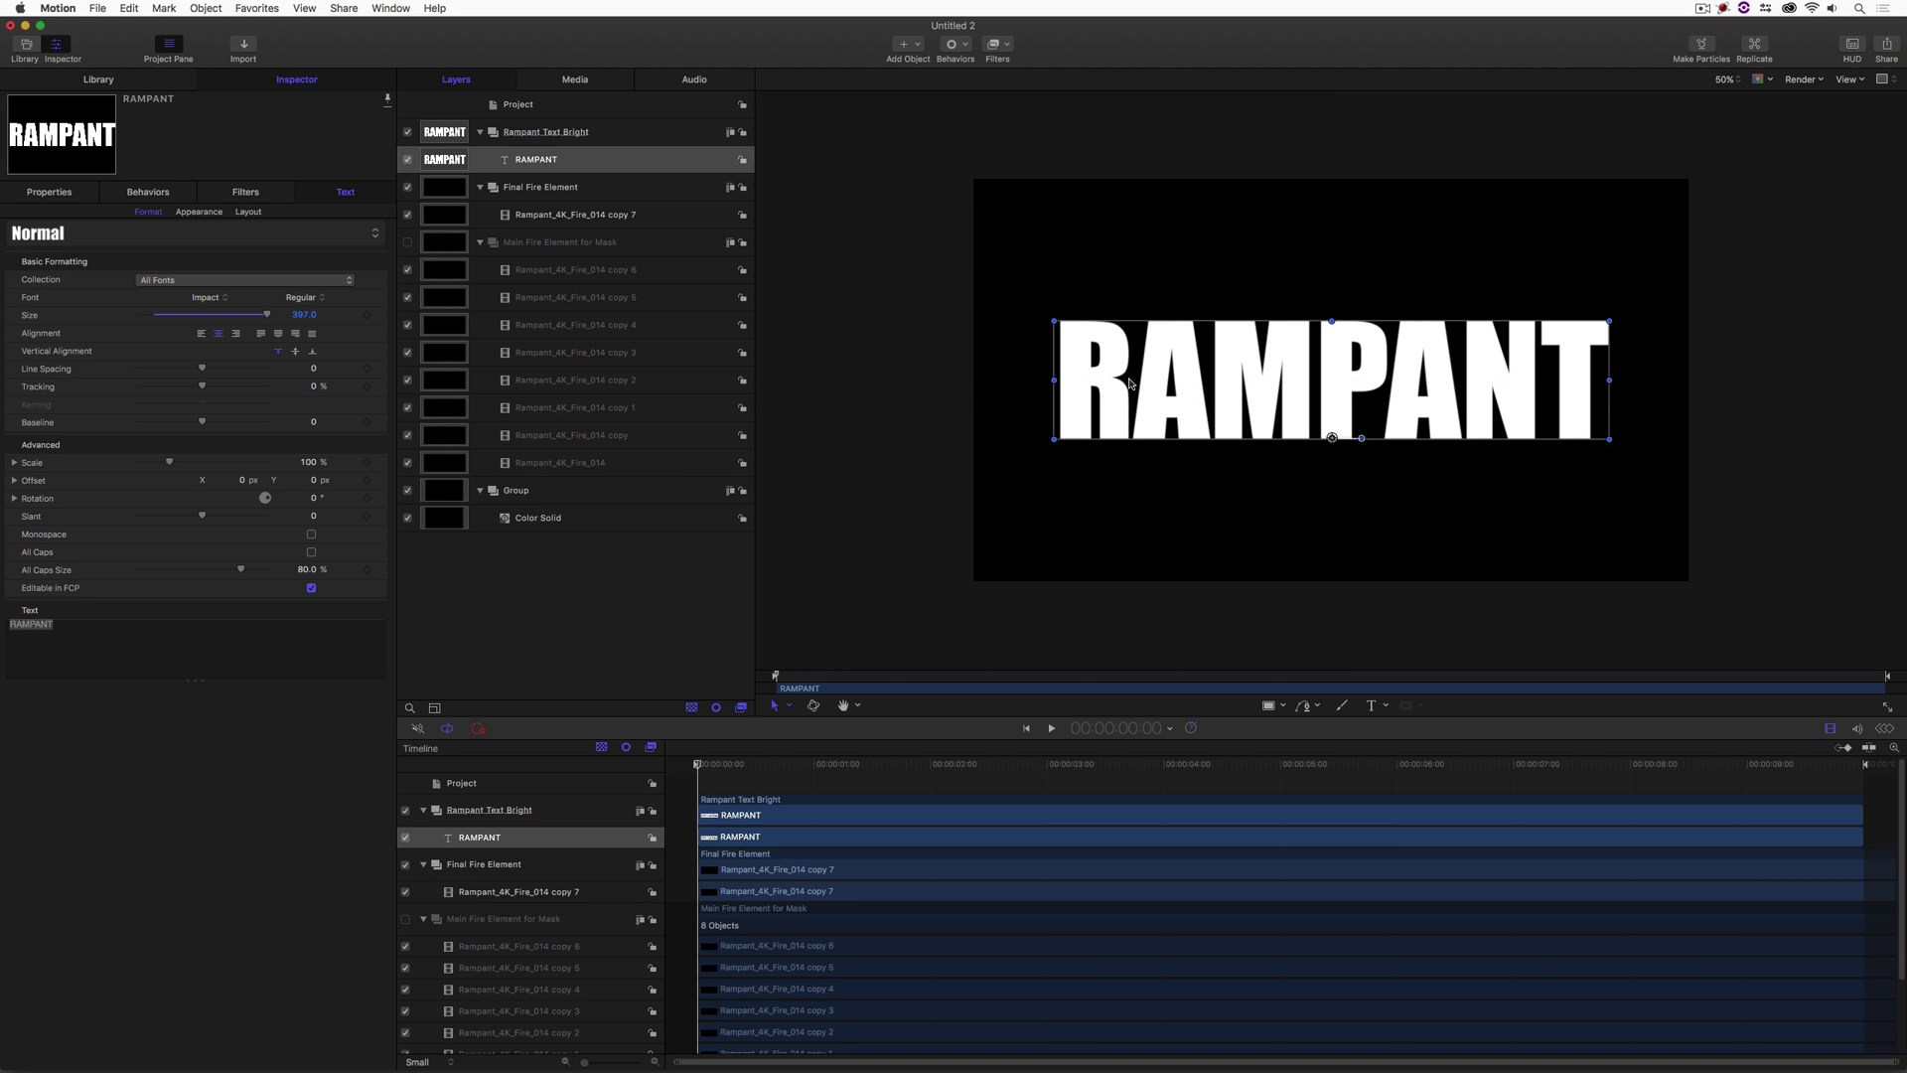
Colour the RAMPANT text bright blue using the colour wheel at full brightness.
{"action": "key", "text": "F7"}
{"action": "left_click", "coordinate": [623, 495]}
{"action": "left_click_drag", "start_coordinate": [596, 508], "coordinate": [543, 584]}
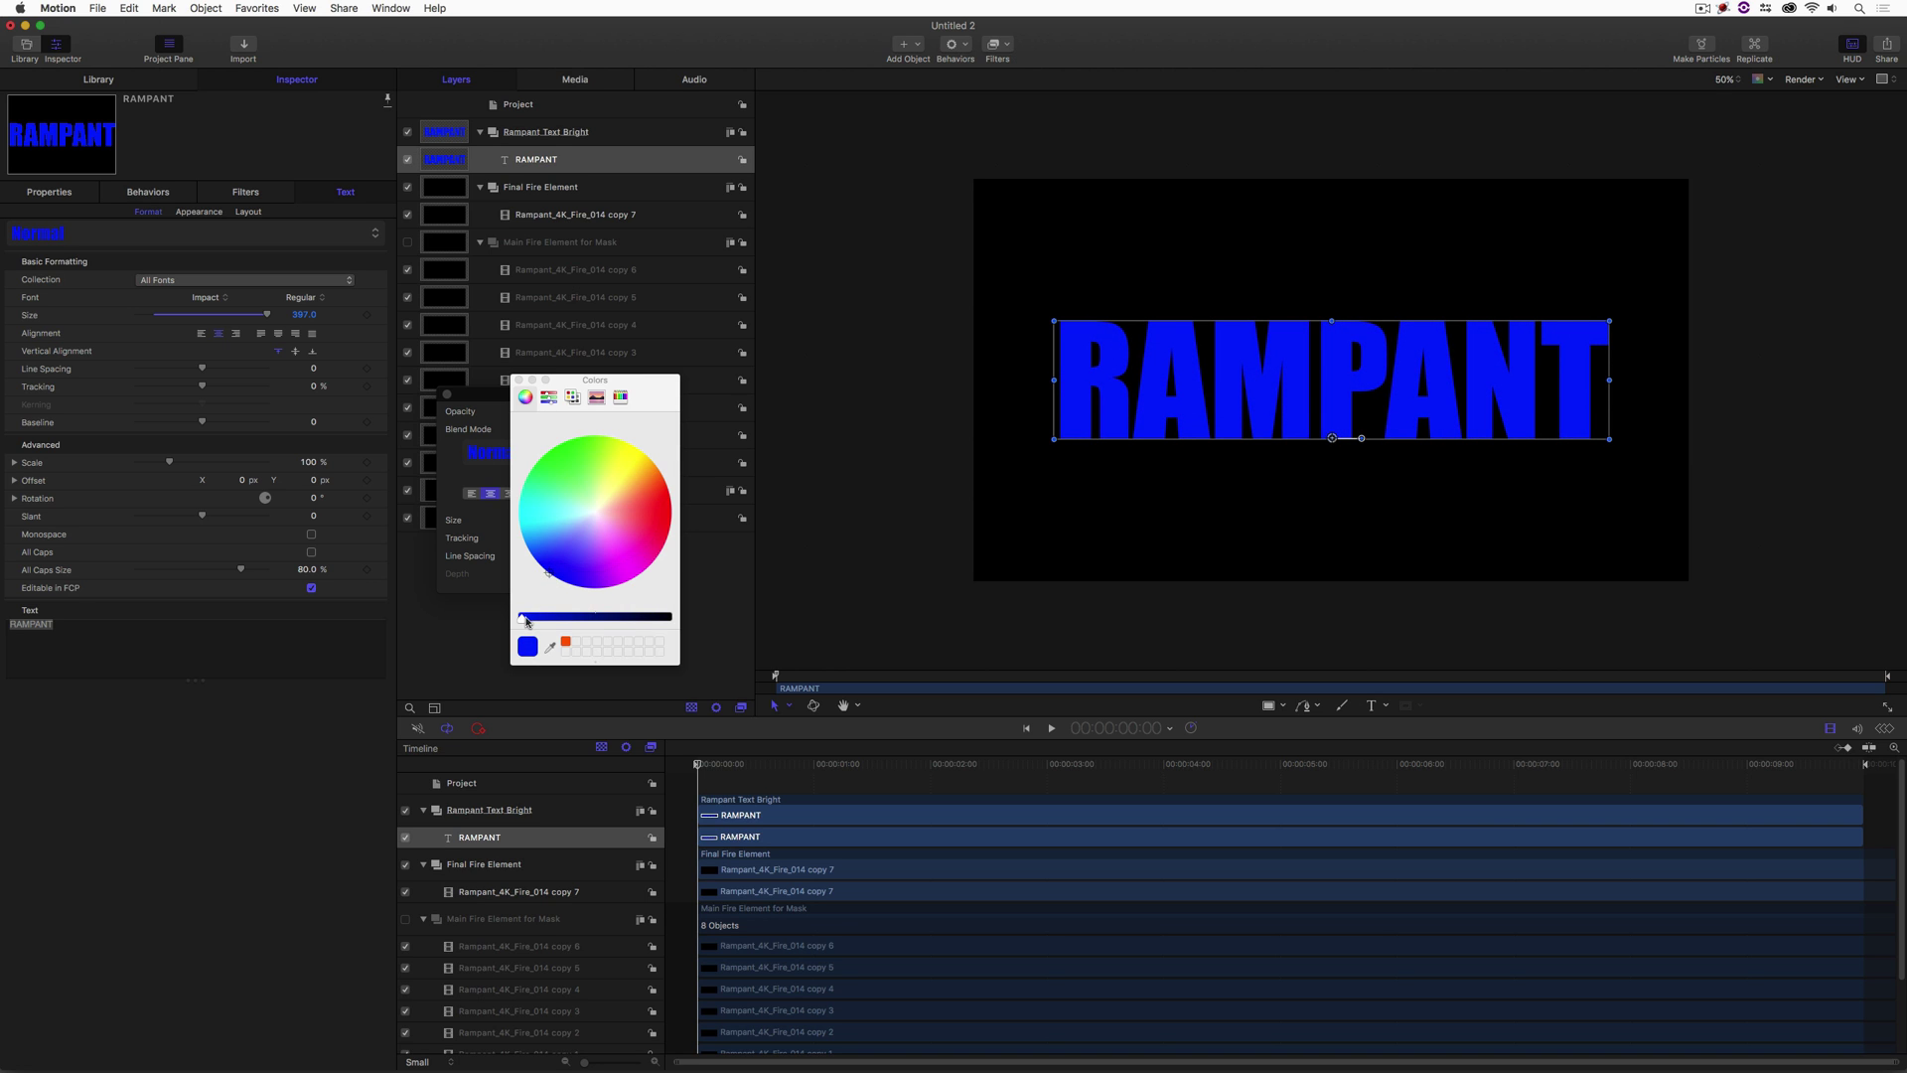
{"action": "left_click", "coordinate": [518, 381]}
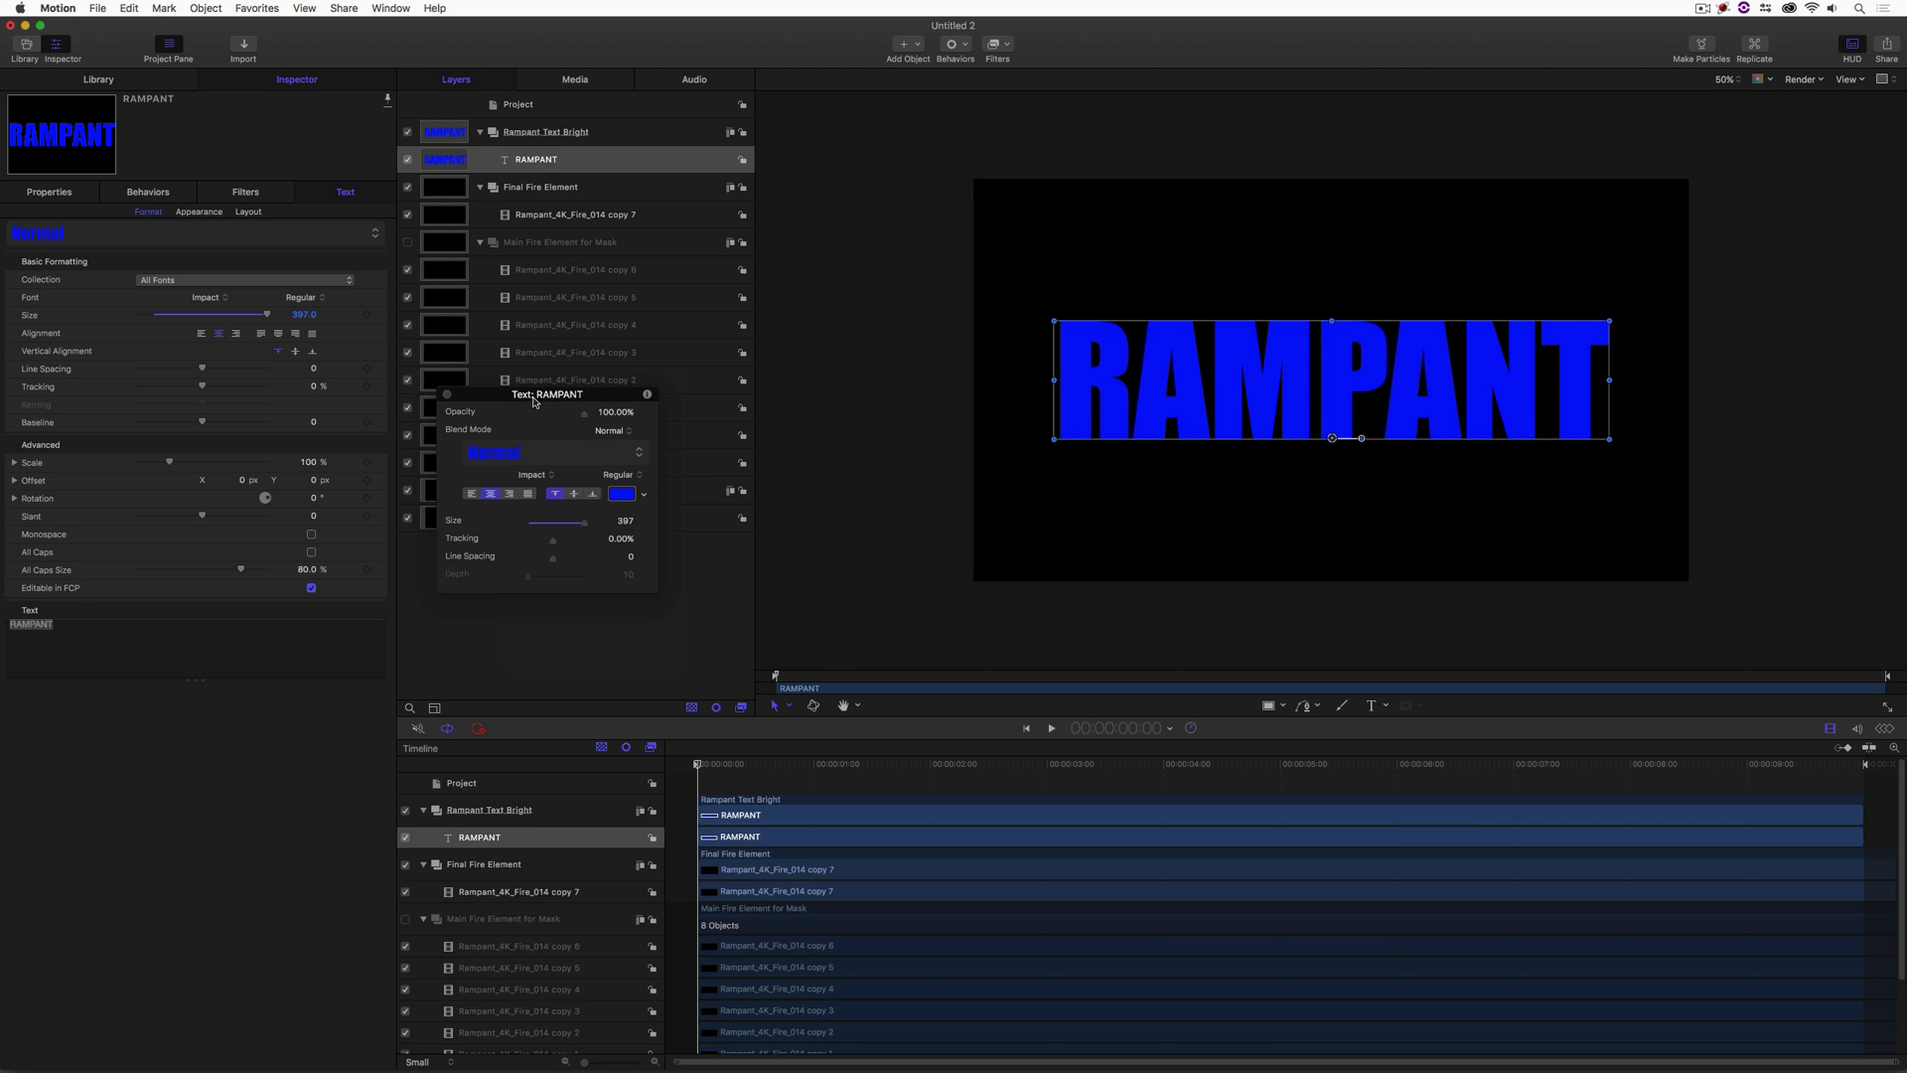
{"action": "left_click_drag", "start_coordinate": [489, 403], "coordinate": [502, 566]}
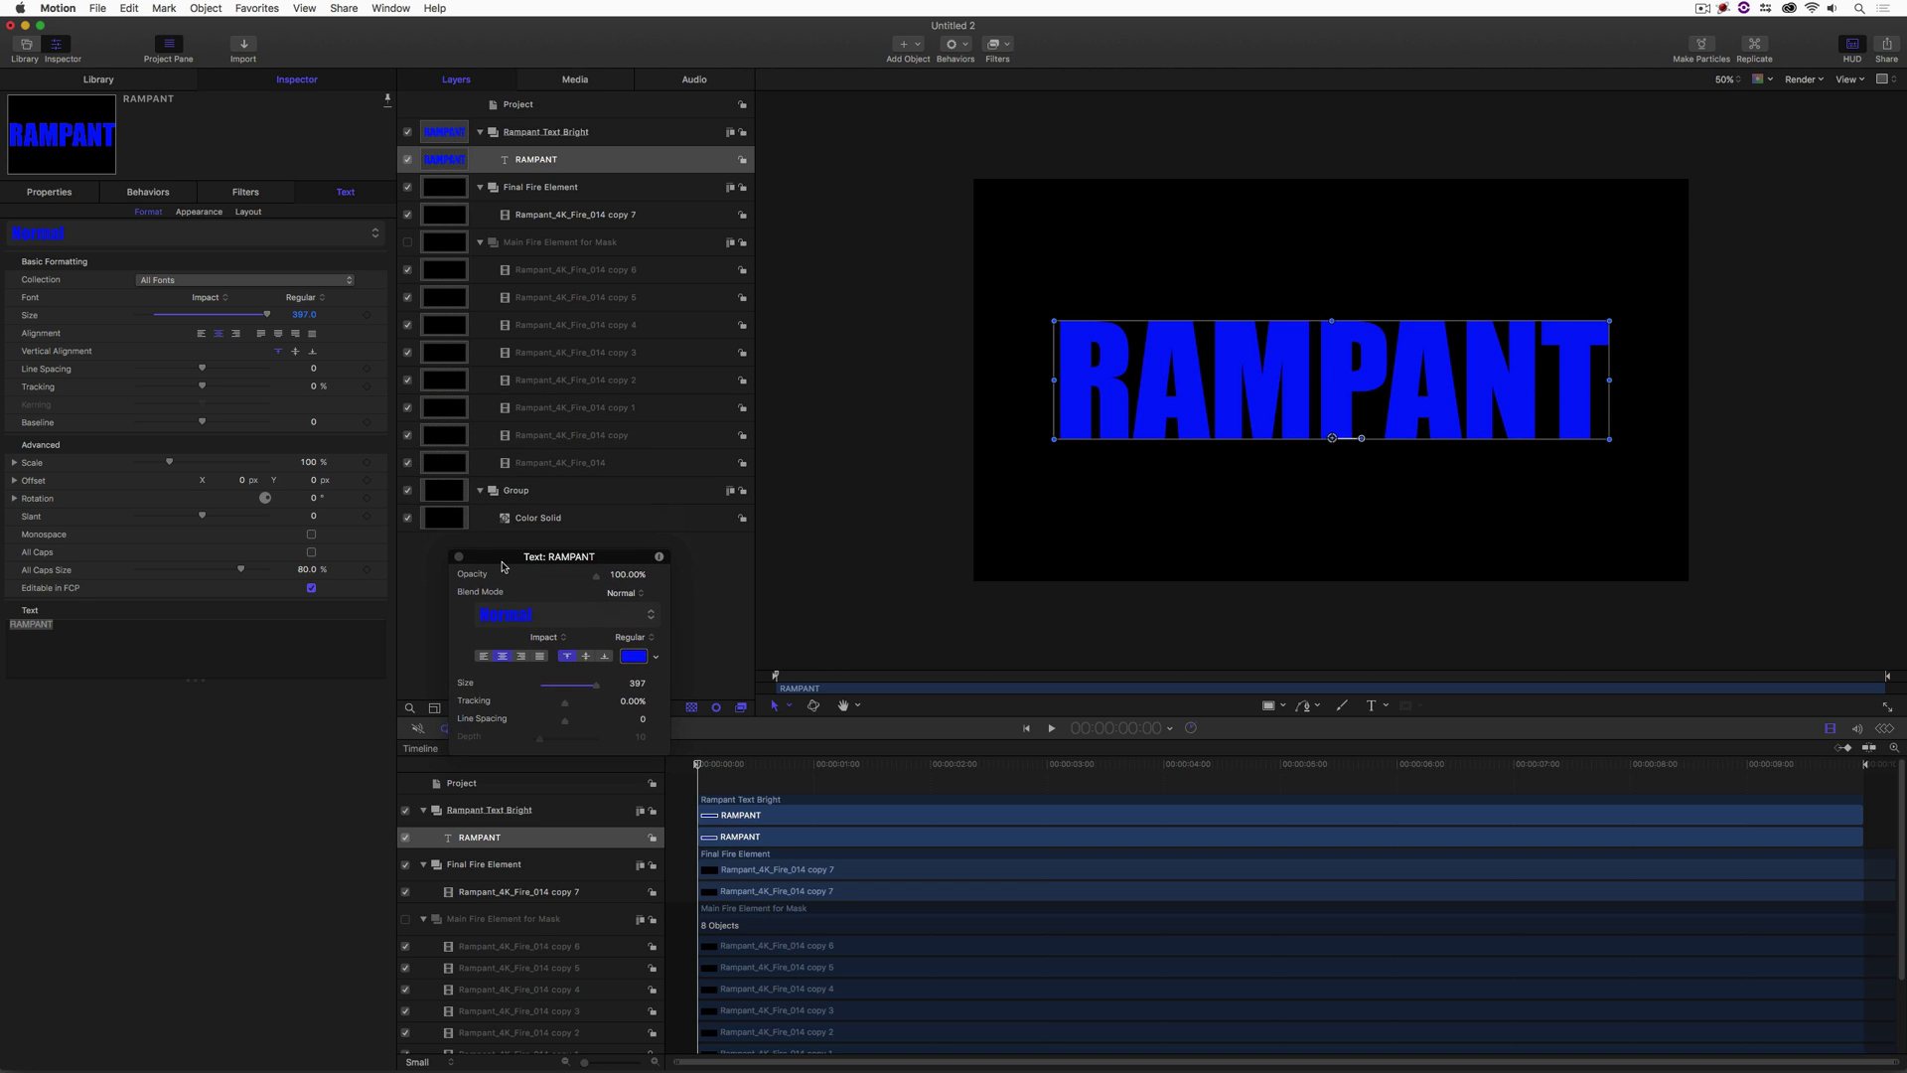
Duplicate the Rampant Text Bright group and rename the copy "Rampant Text Dark".
{"action": "left_click", "coordinate": [637, 133]}
{"action": "key", "text": "super+d"}
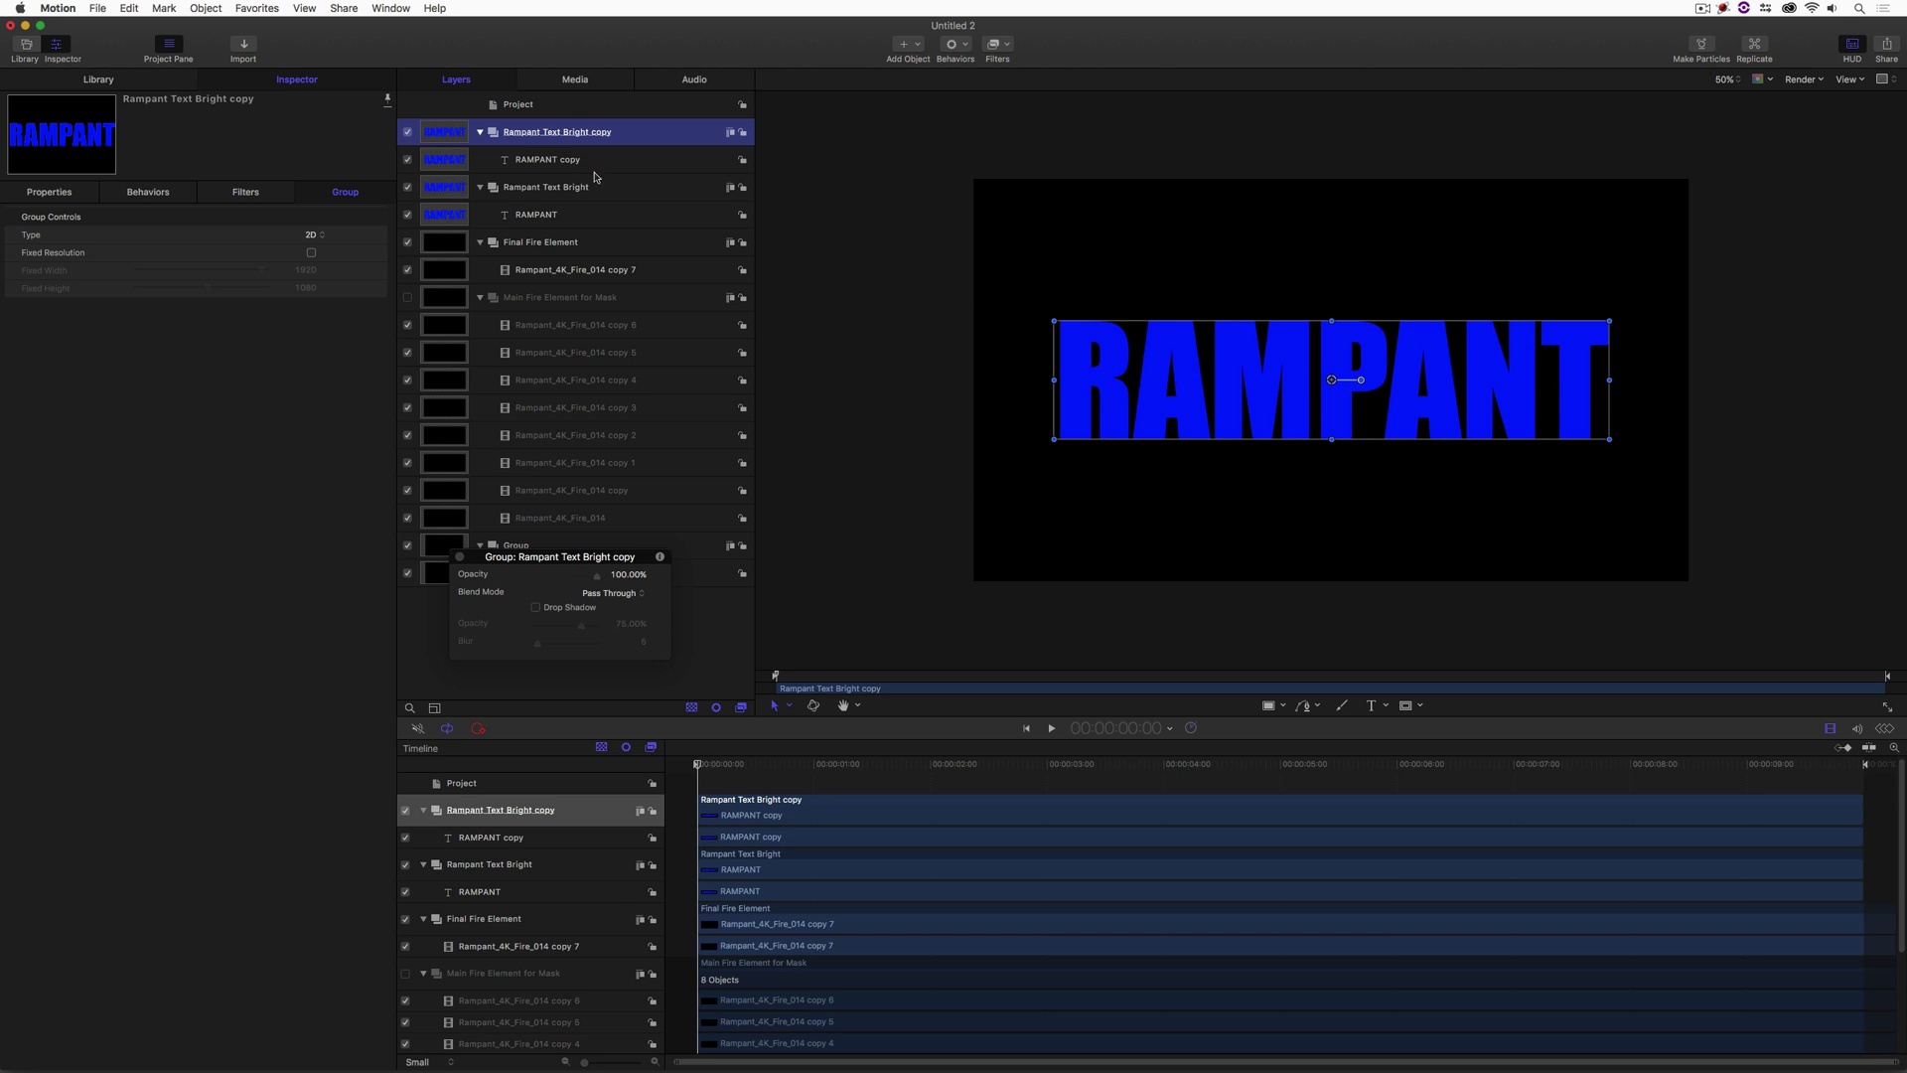
{"action": "double_click", "coordinate": [595, 132]}
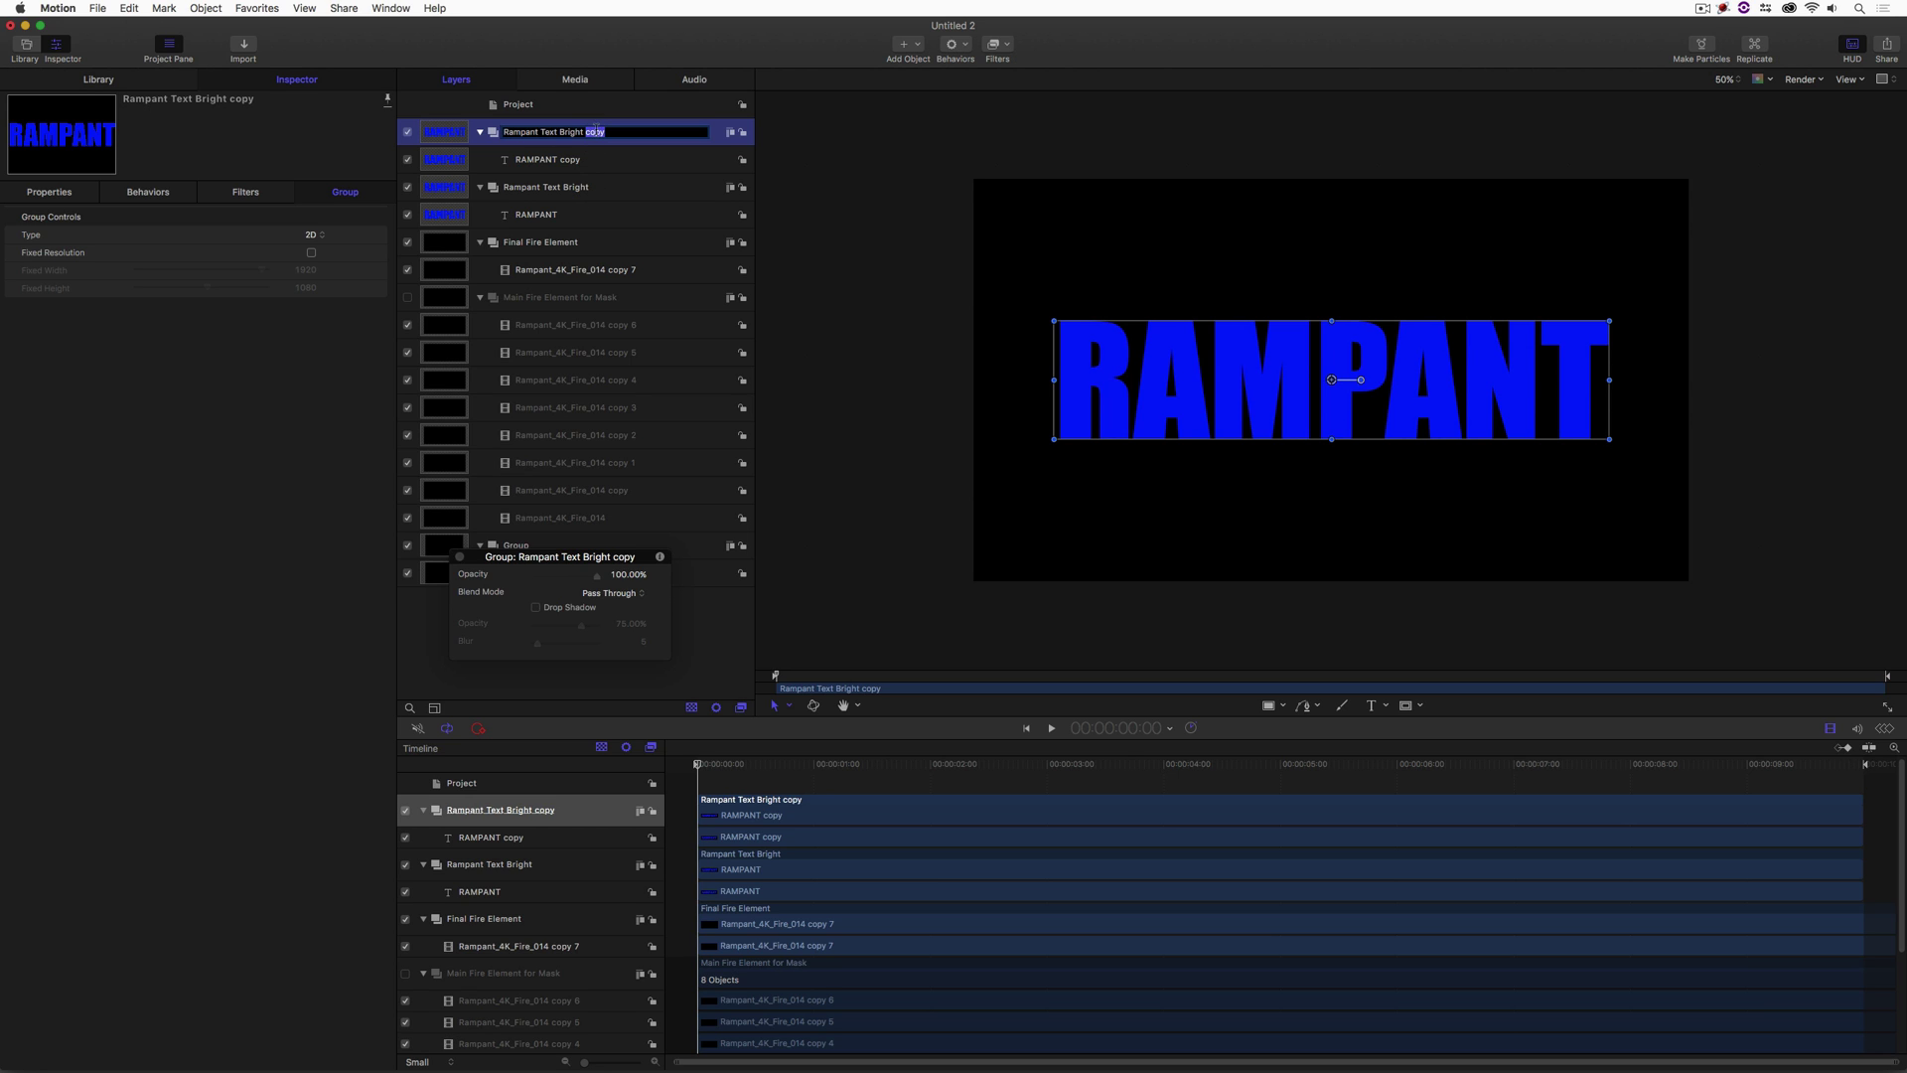
{"action": "left_click_drag", "start_coordinate": [561, 132], "coordinate": [605, 133]}
{"action": "type", "text": "Dark"}
{"action": "key", "text": "Return"}
Darken the colour of the text in the Rampant Text Dark group to a deep navy blue.
{"action": "left_click", "coordinate": [557, 159]}
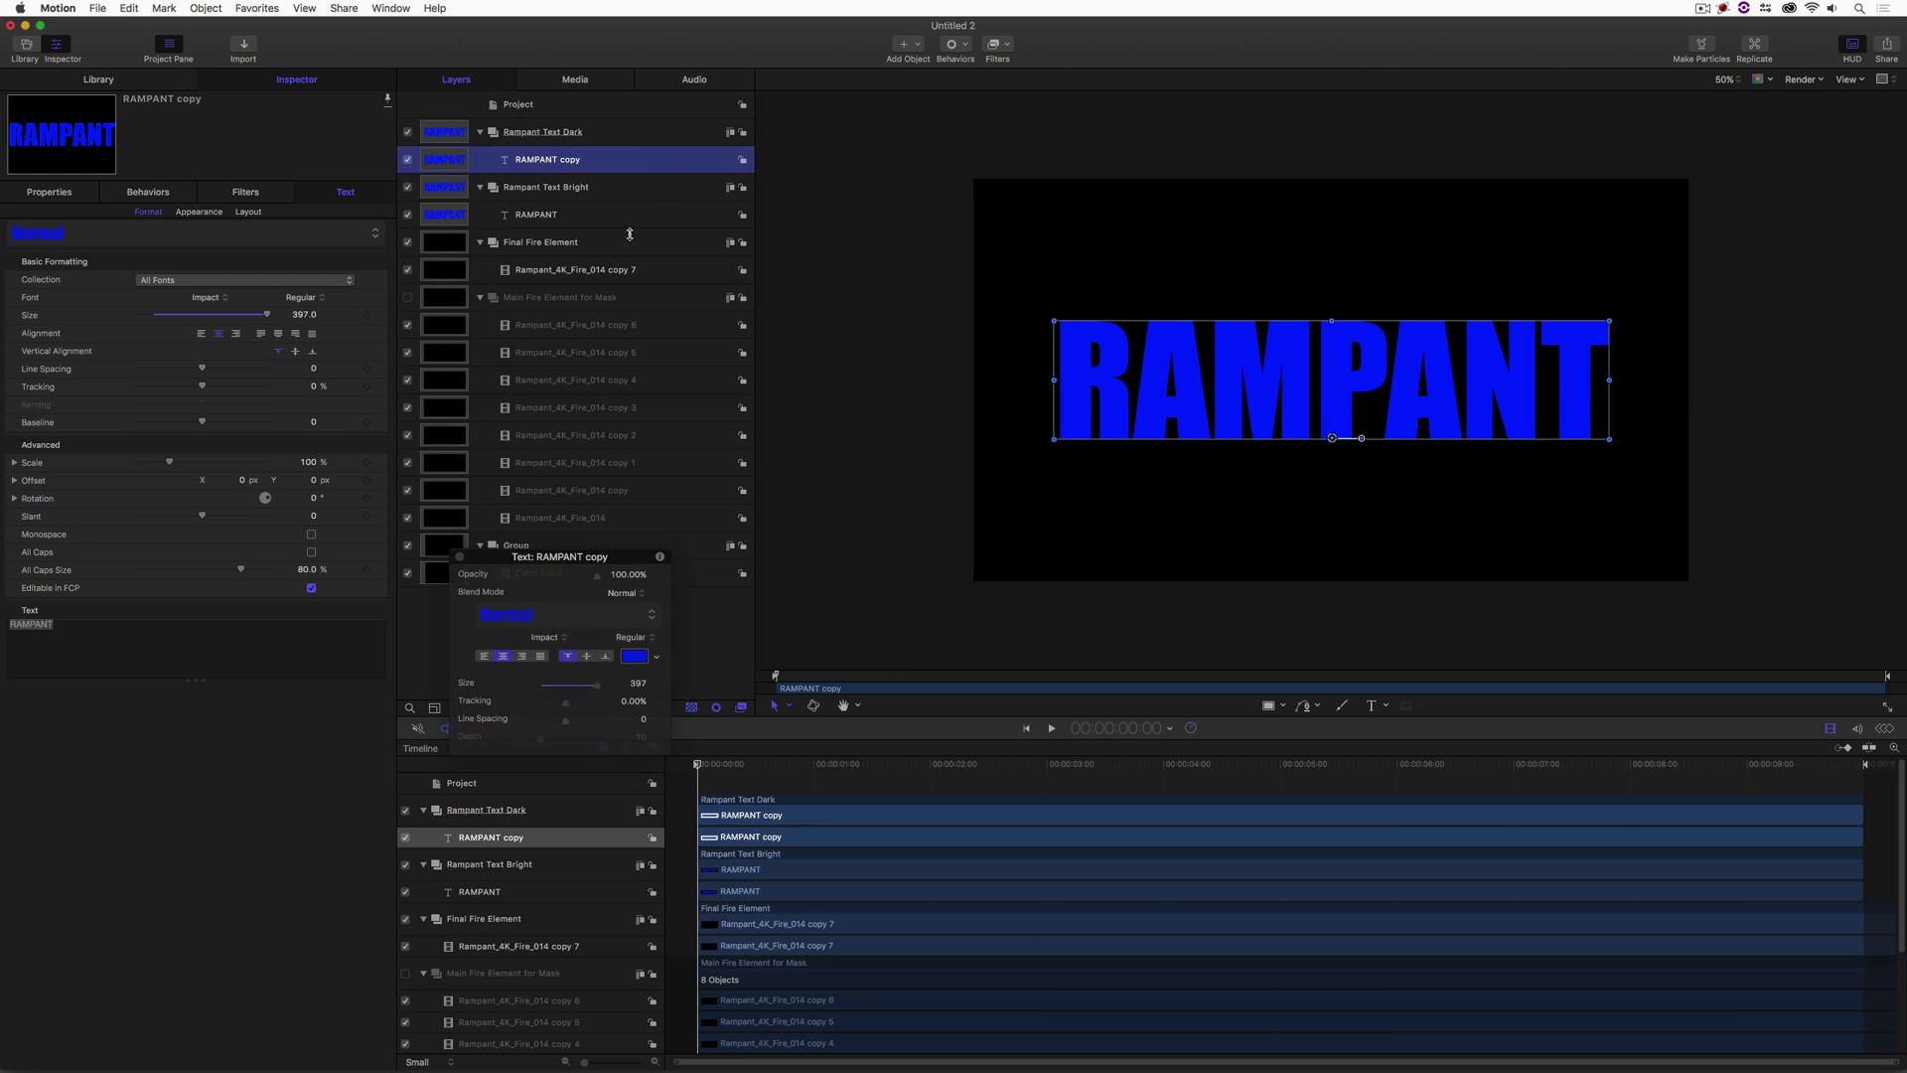
{"action": "left_click", "coordinate": [635, 656]}
{"action": "left_click_drag", "start_coordinate": [579, 616], "coordinate": [618, 615]}
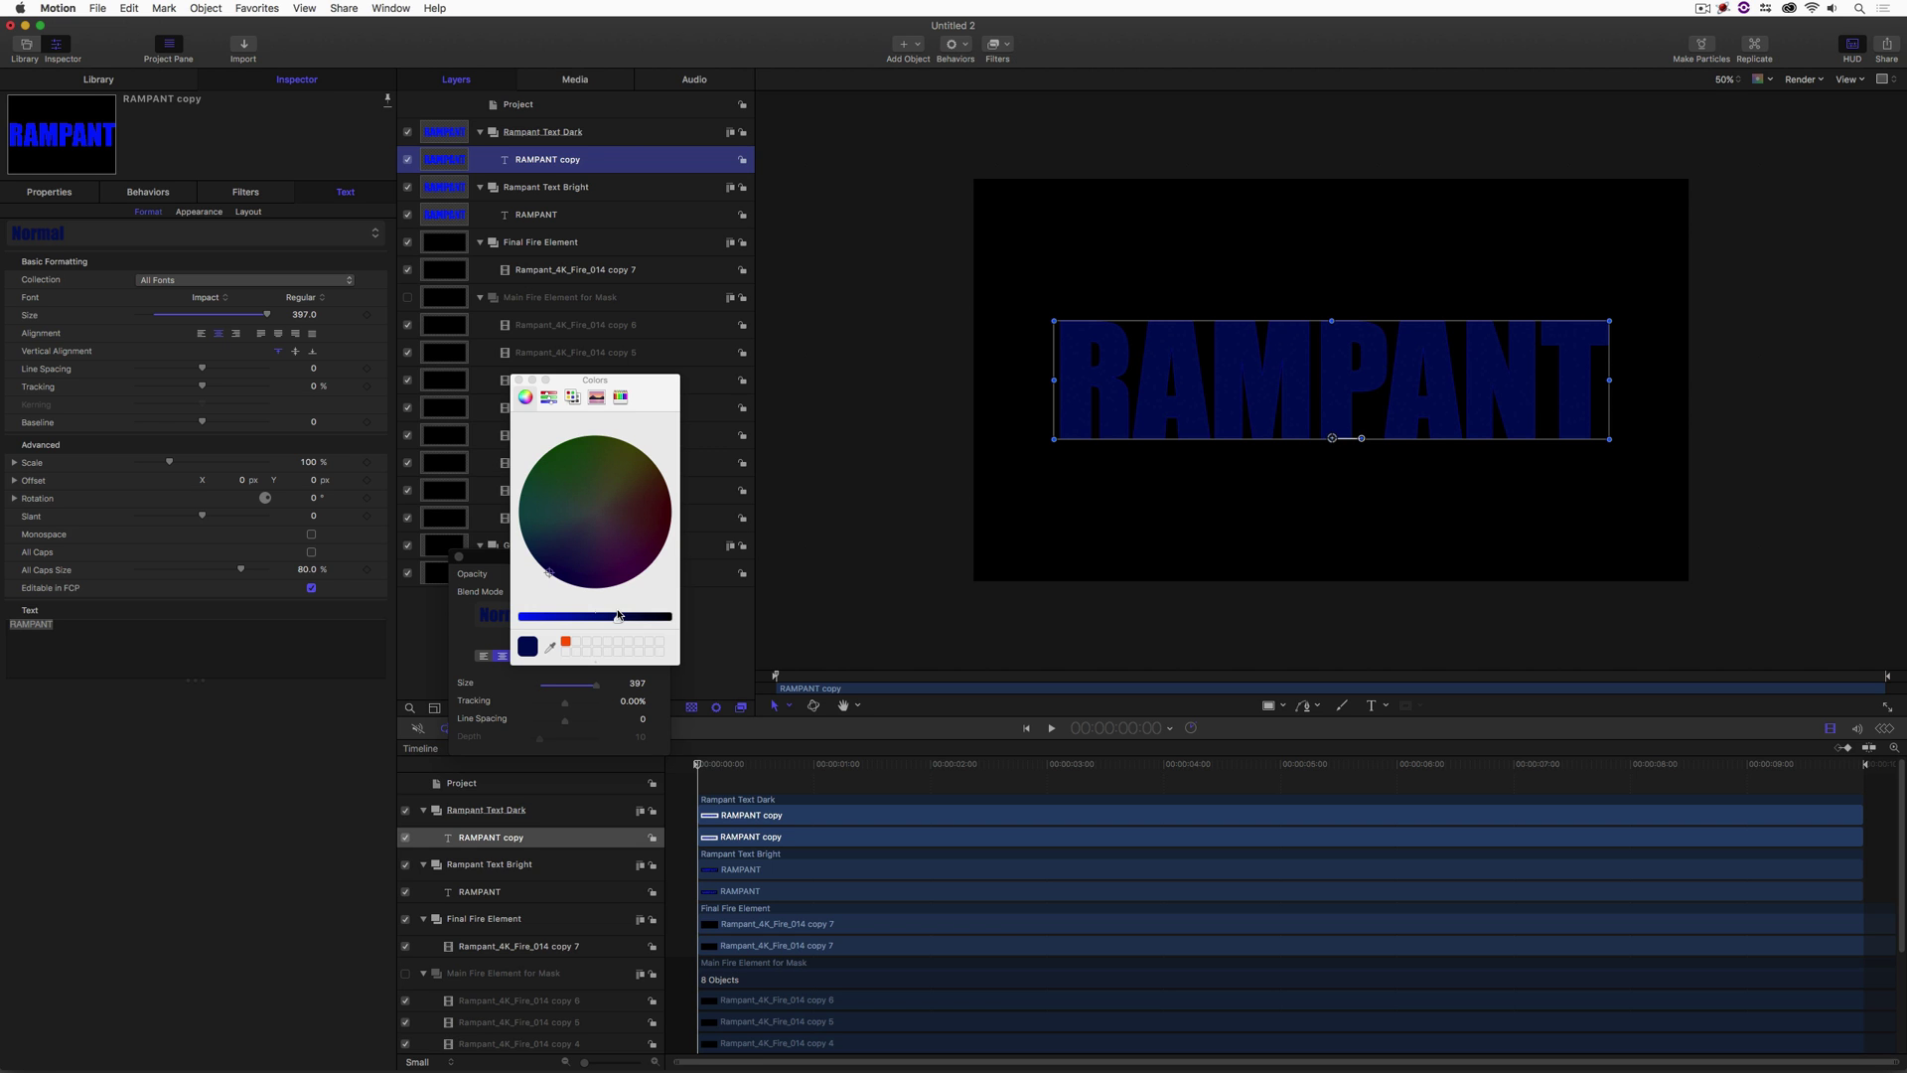
{"action": "left_click", "coordinate": [518, 381]}
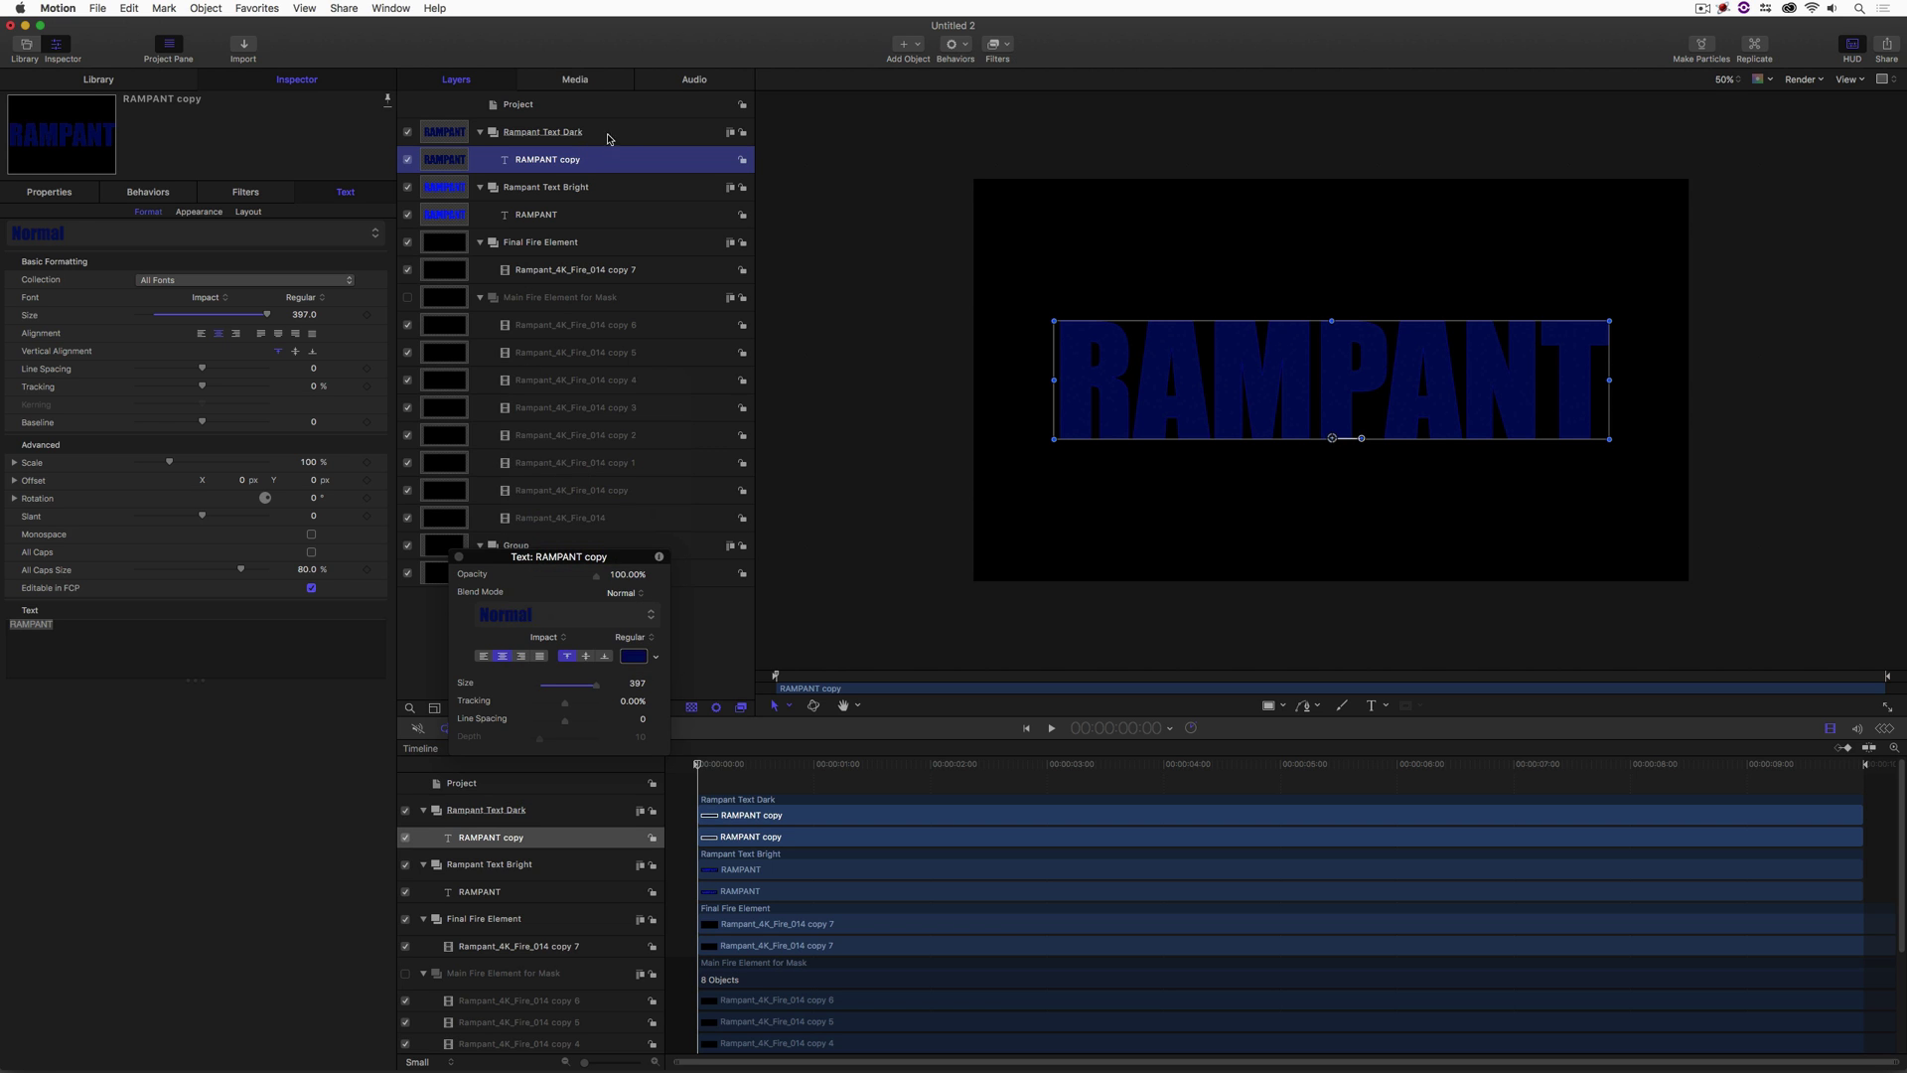
Reorder the groups with Final Fire Element on top, followed by Rampant Text Bright and Rampant Text Dark.
{"action": "left_click", "coordinate": [609, 137]}
{"action": "left_click", "coordinate": [480, 132]}
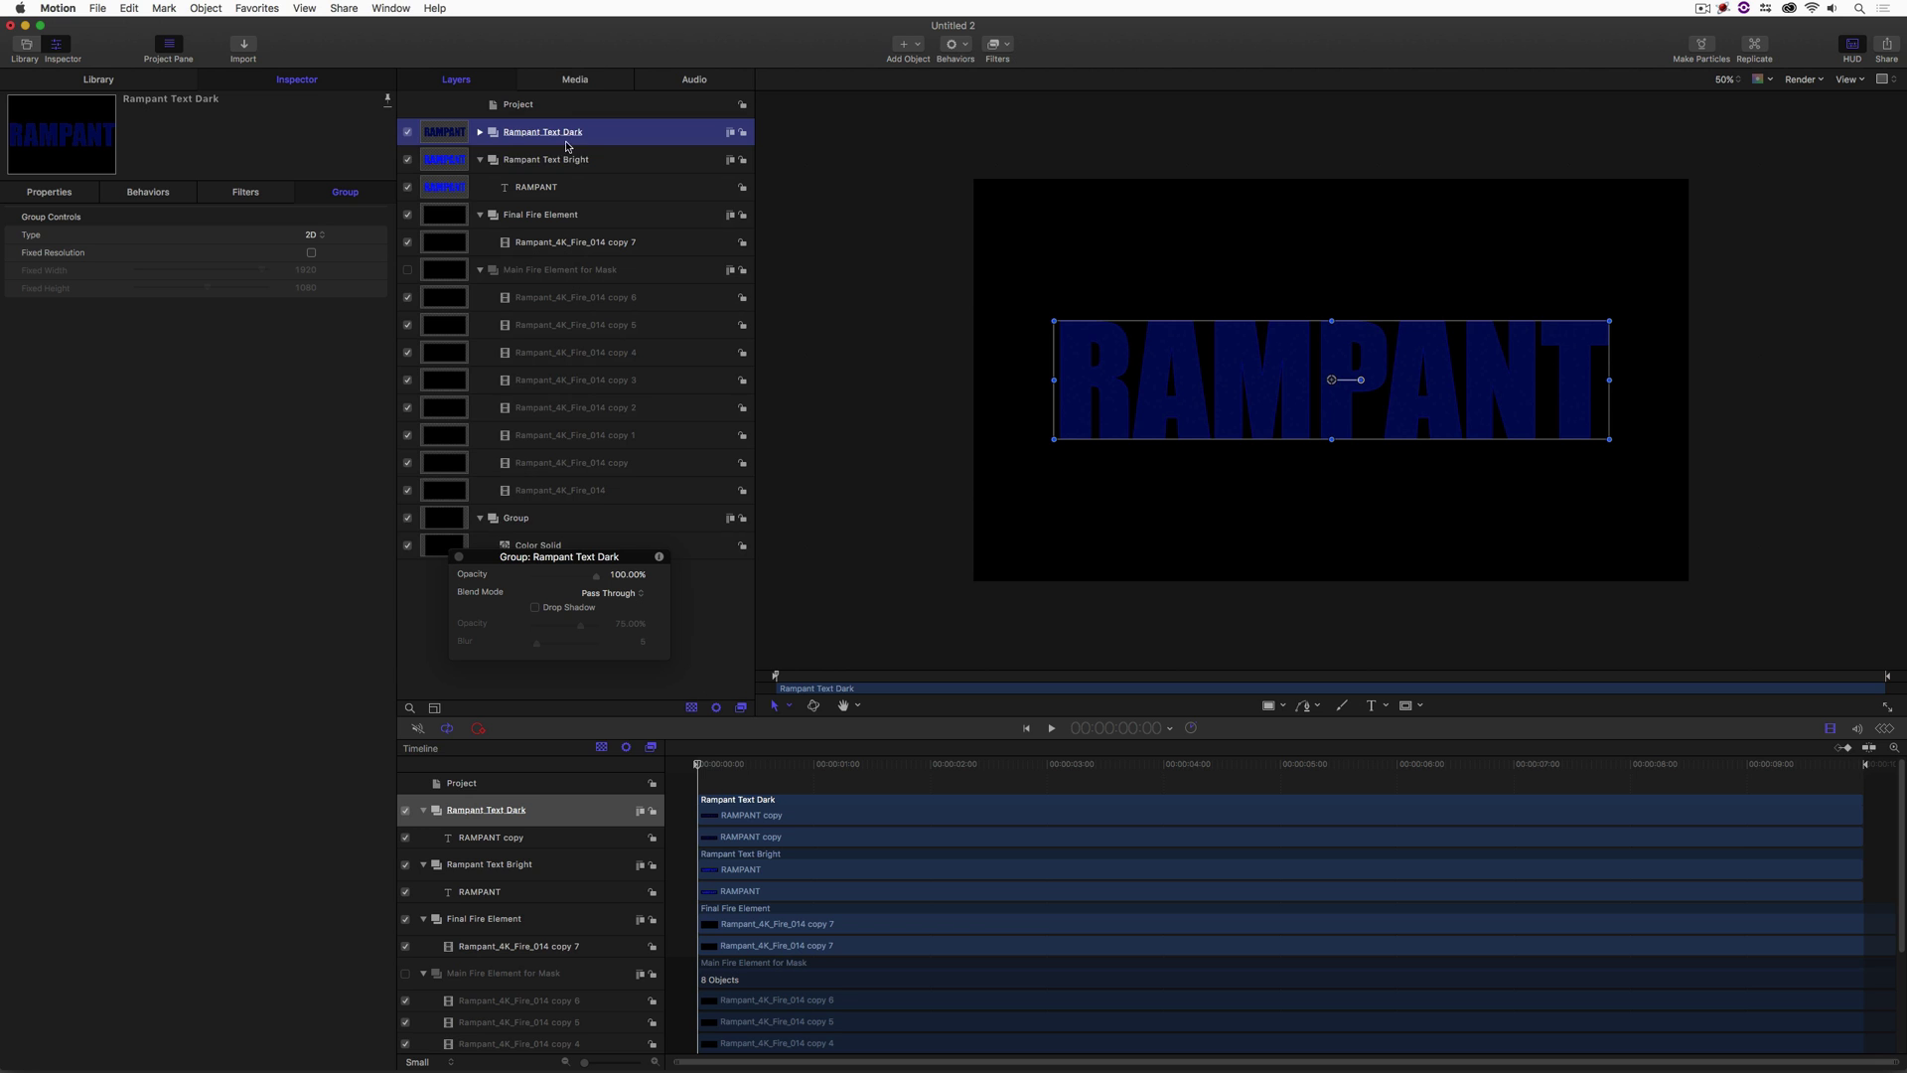
{"action": "left_click_drag", "start_coordinate": [602, 132], "coordinate": [488, 204]}
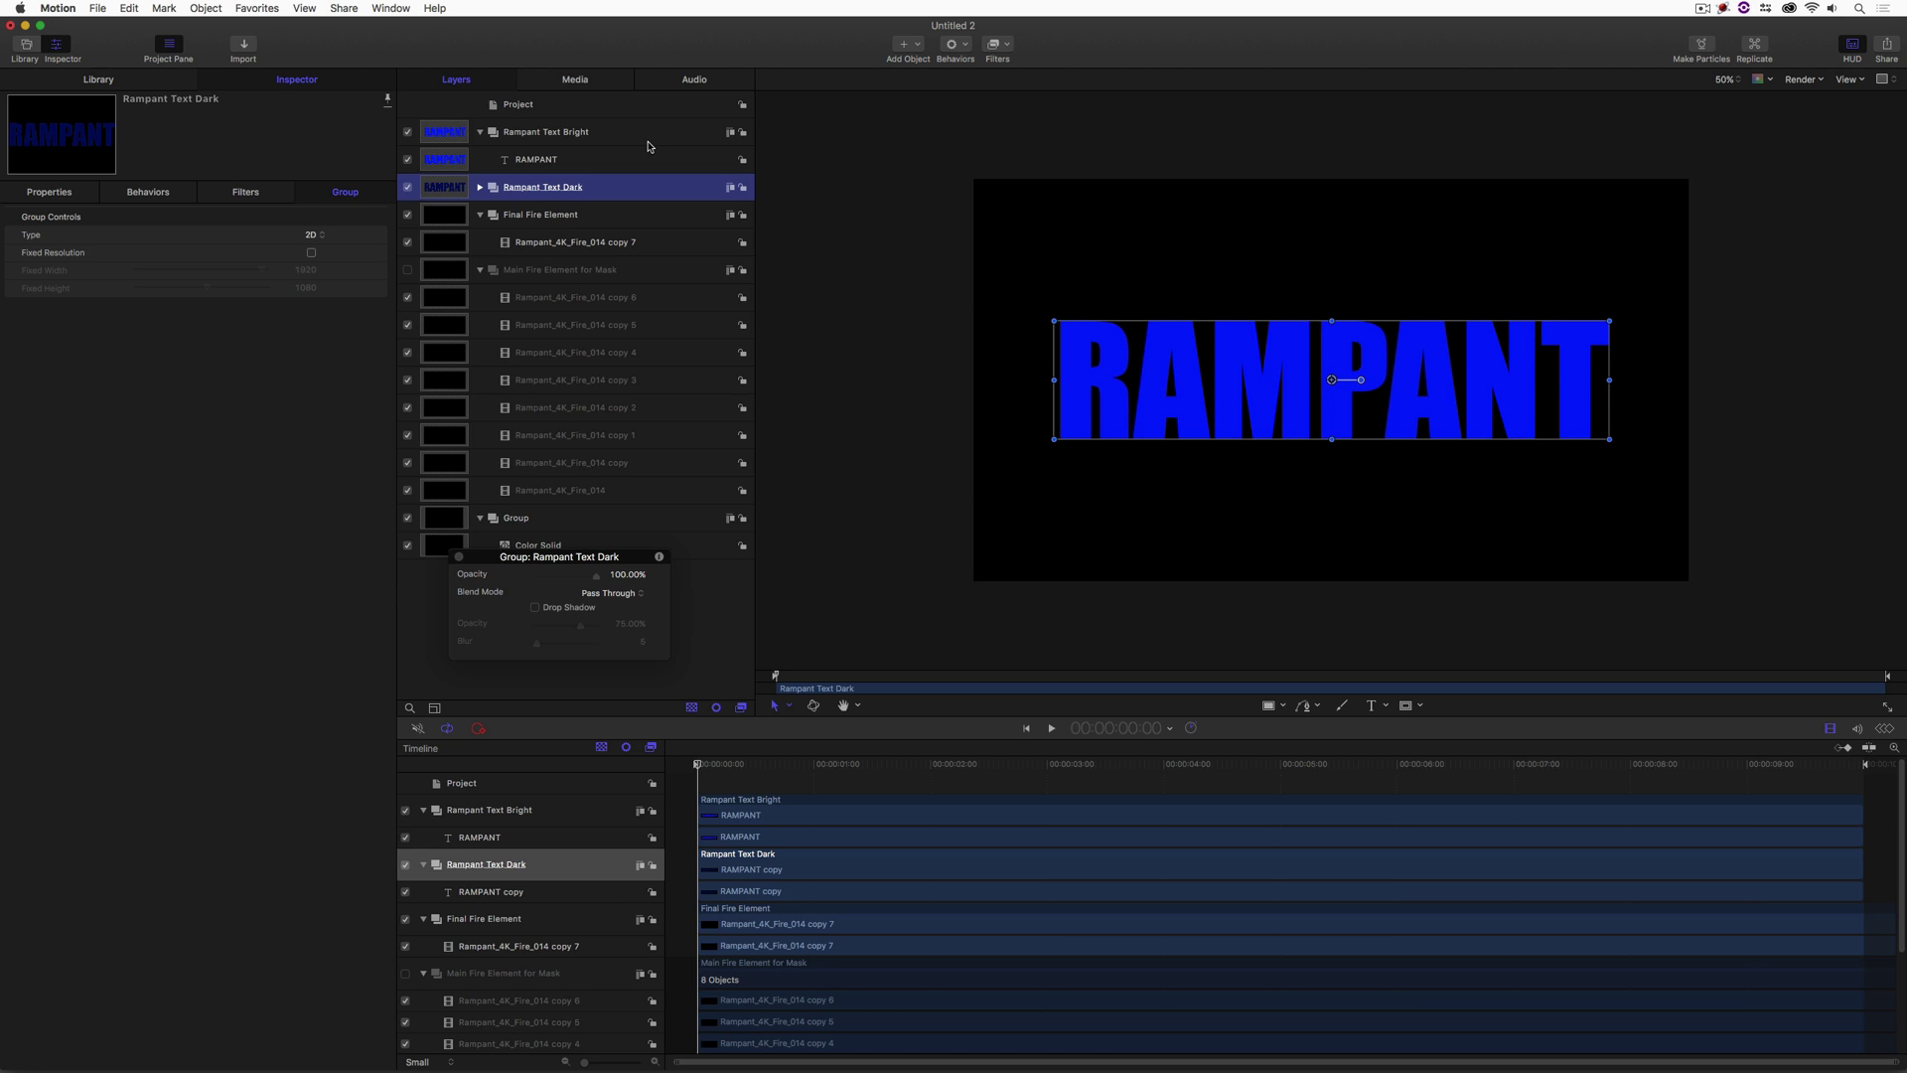
{"action": "left_click", "coordinate": [480, 132]}
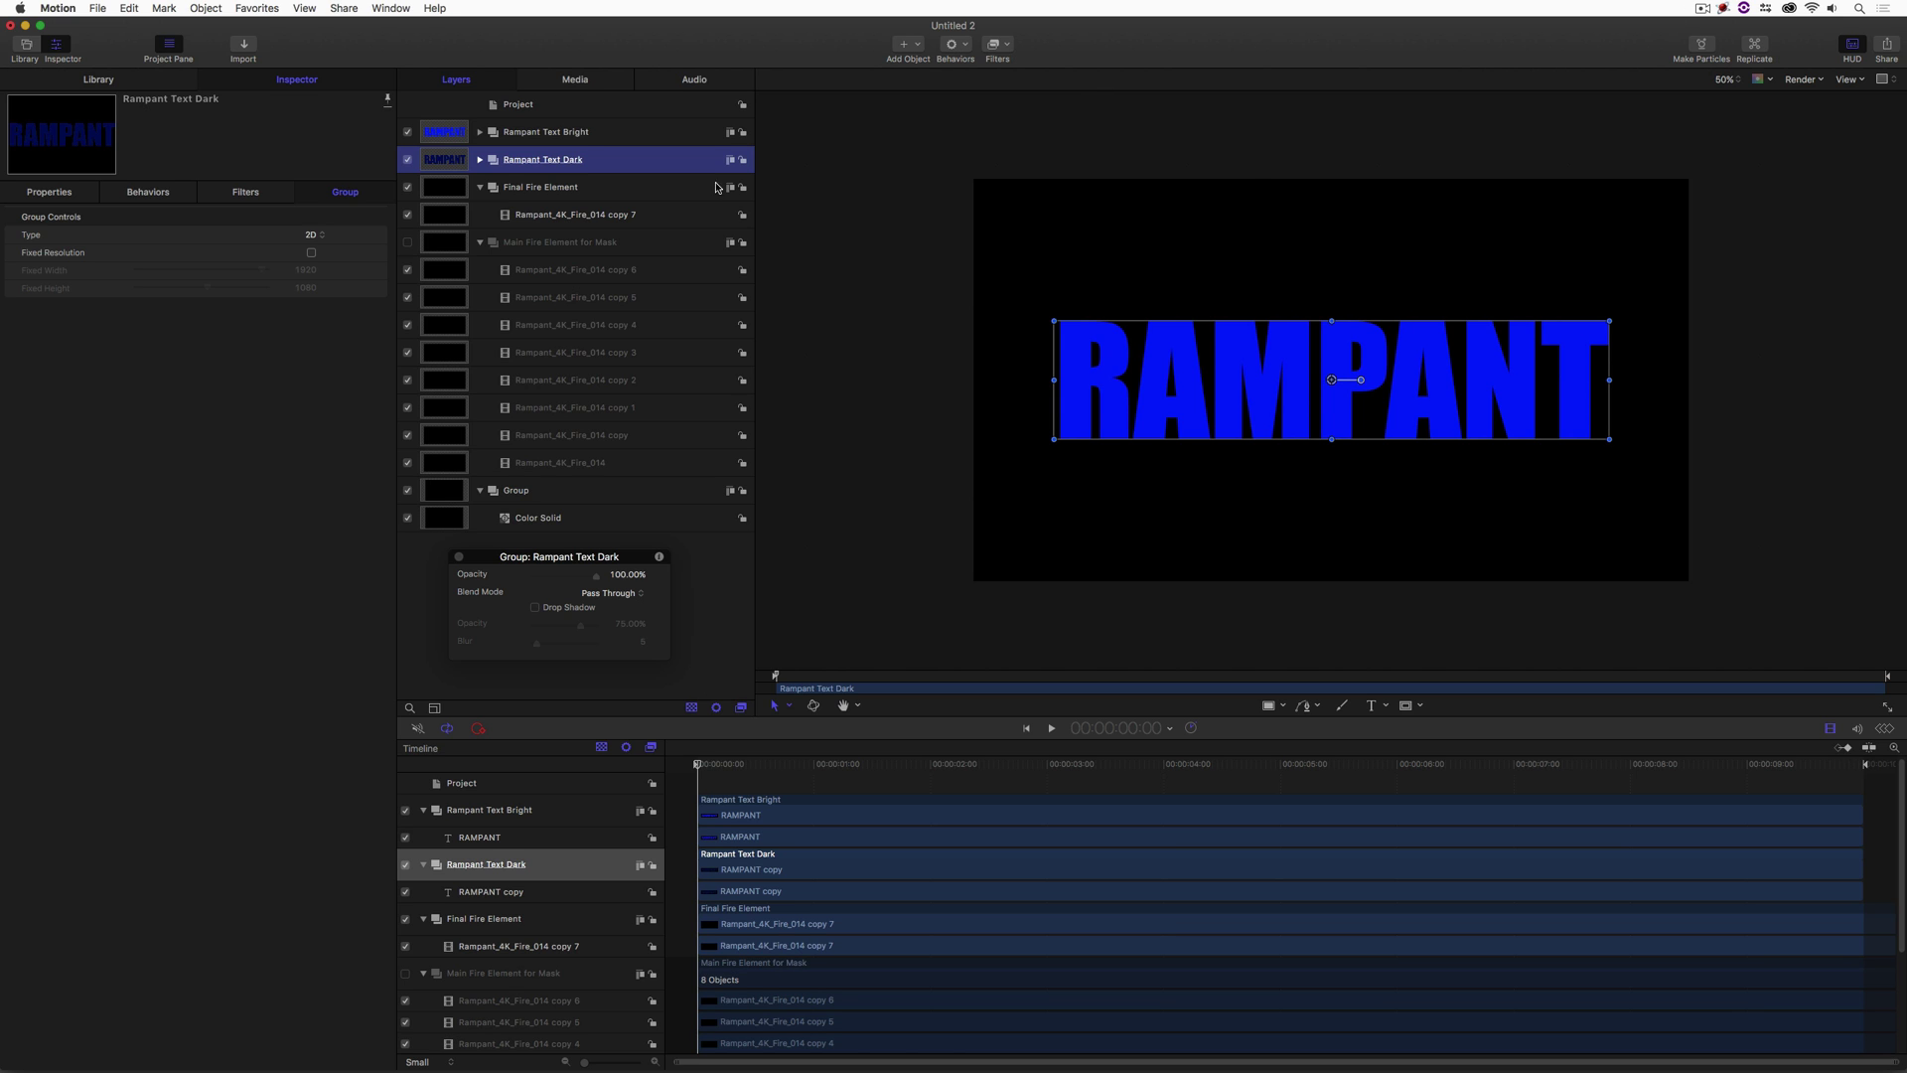
{"action": "left_click", "coordinate": [587, 186]}
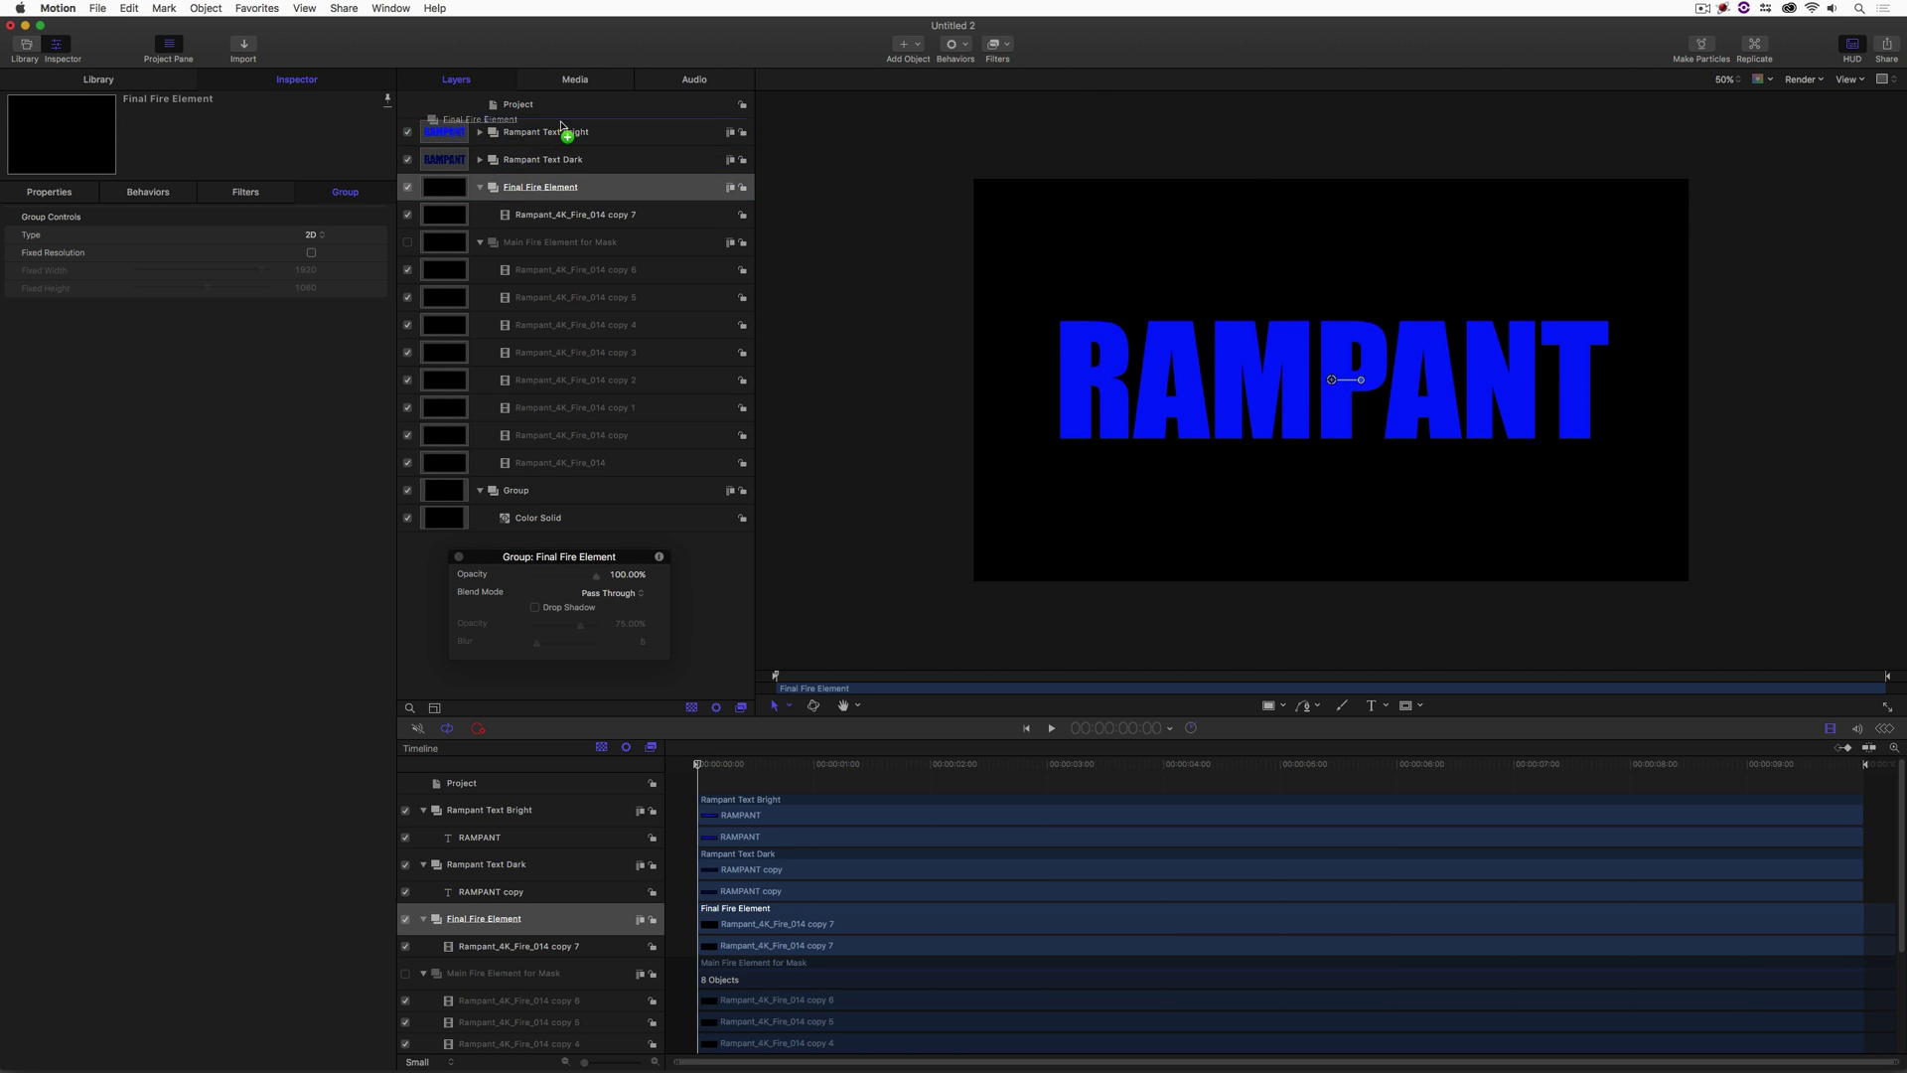
{"action": "left_click_drag", "start_coordinate": [561, 126], "coordinate": [567, 129]}
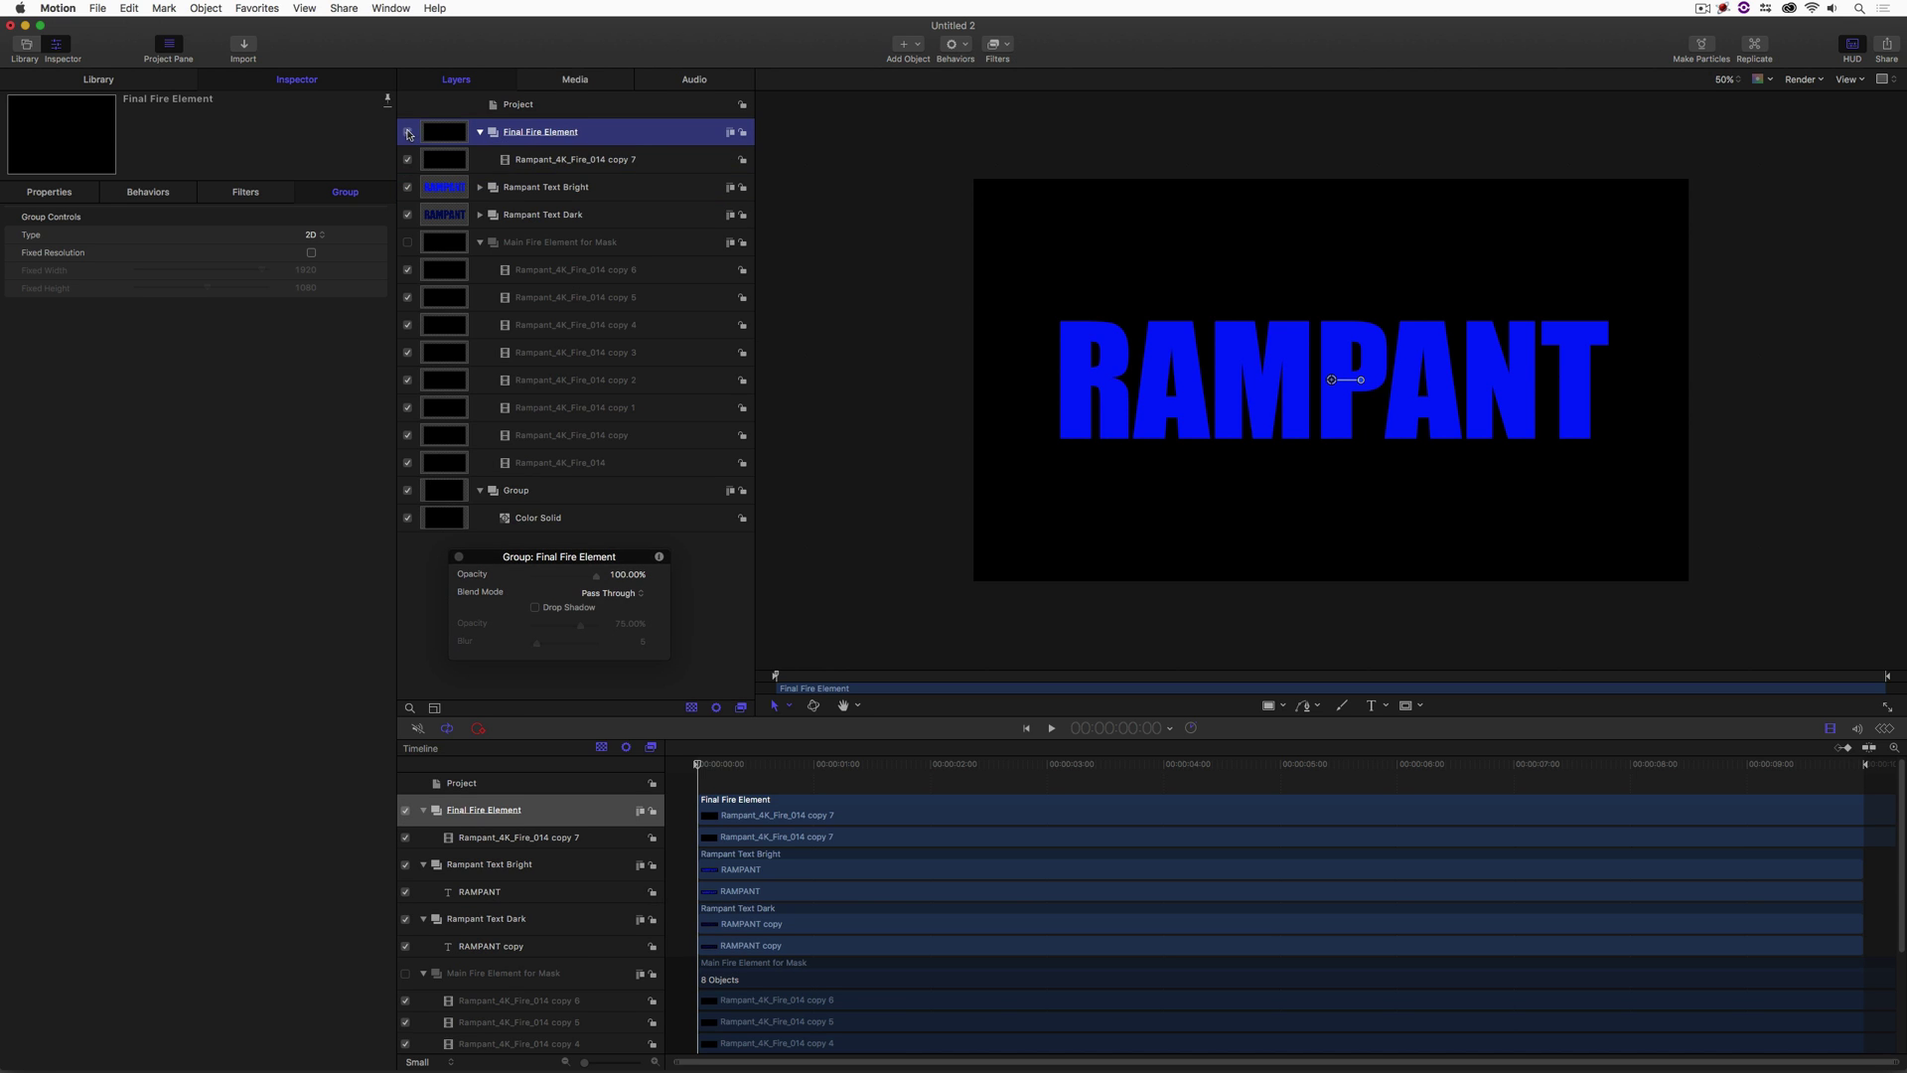
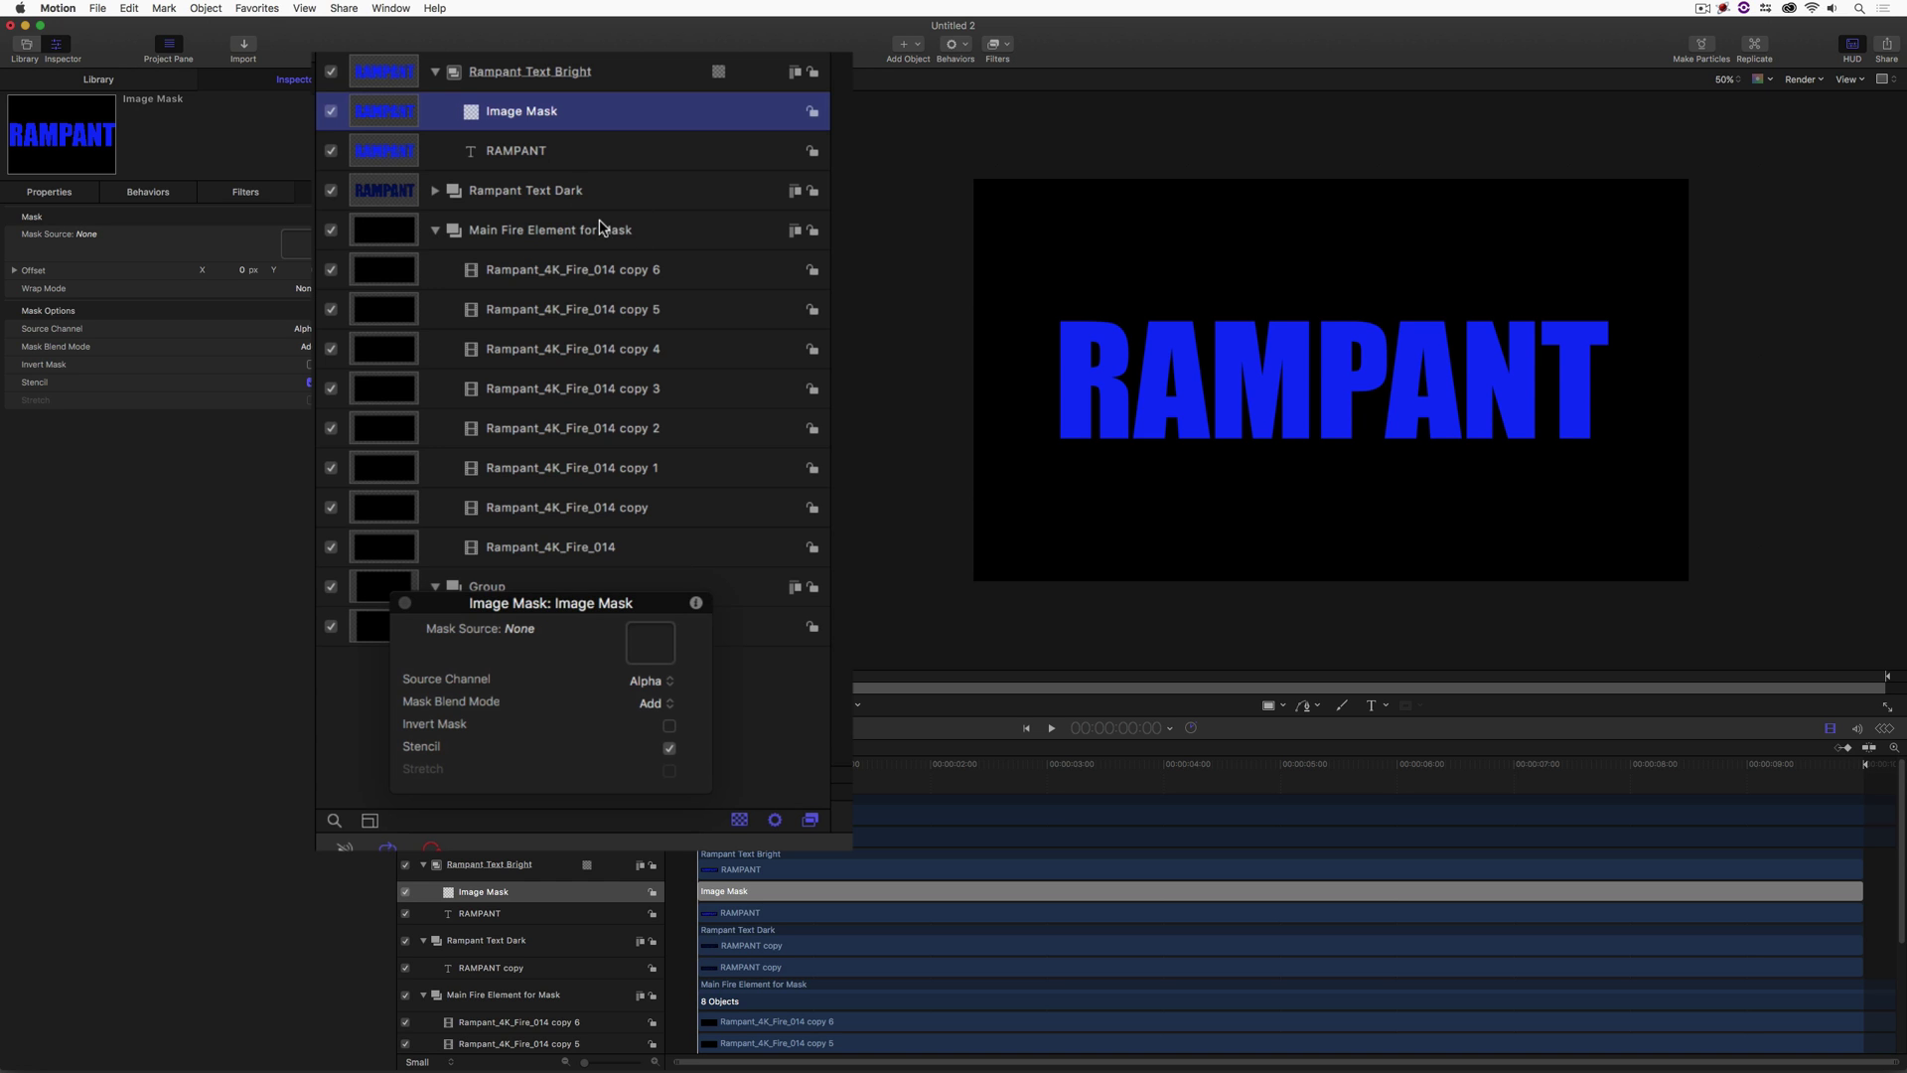
Assign Main Fire Element for Mask as the source of Rampant Text Bright's image mask and set its source channel to Luminance.
{"action": "left_click_drag", "start_coordinate": [613, 233], "coordinate": [656, 652]}
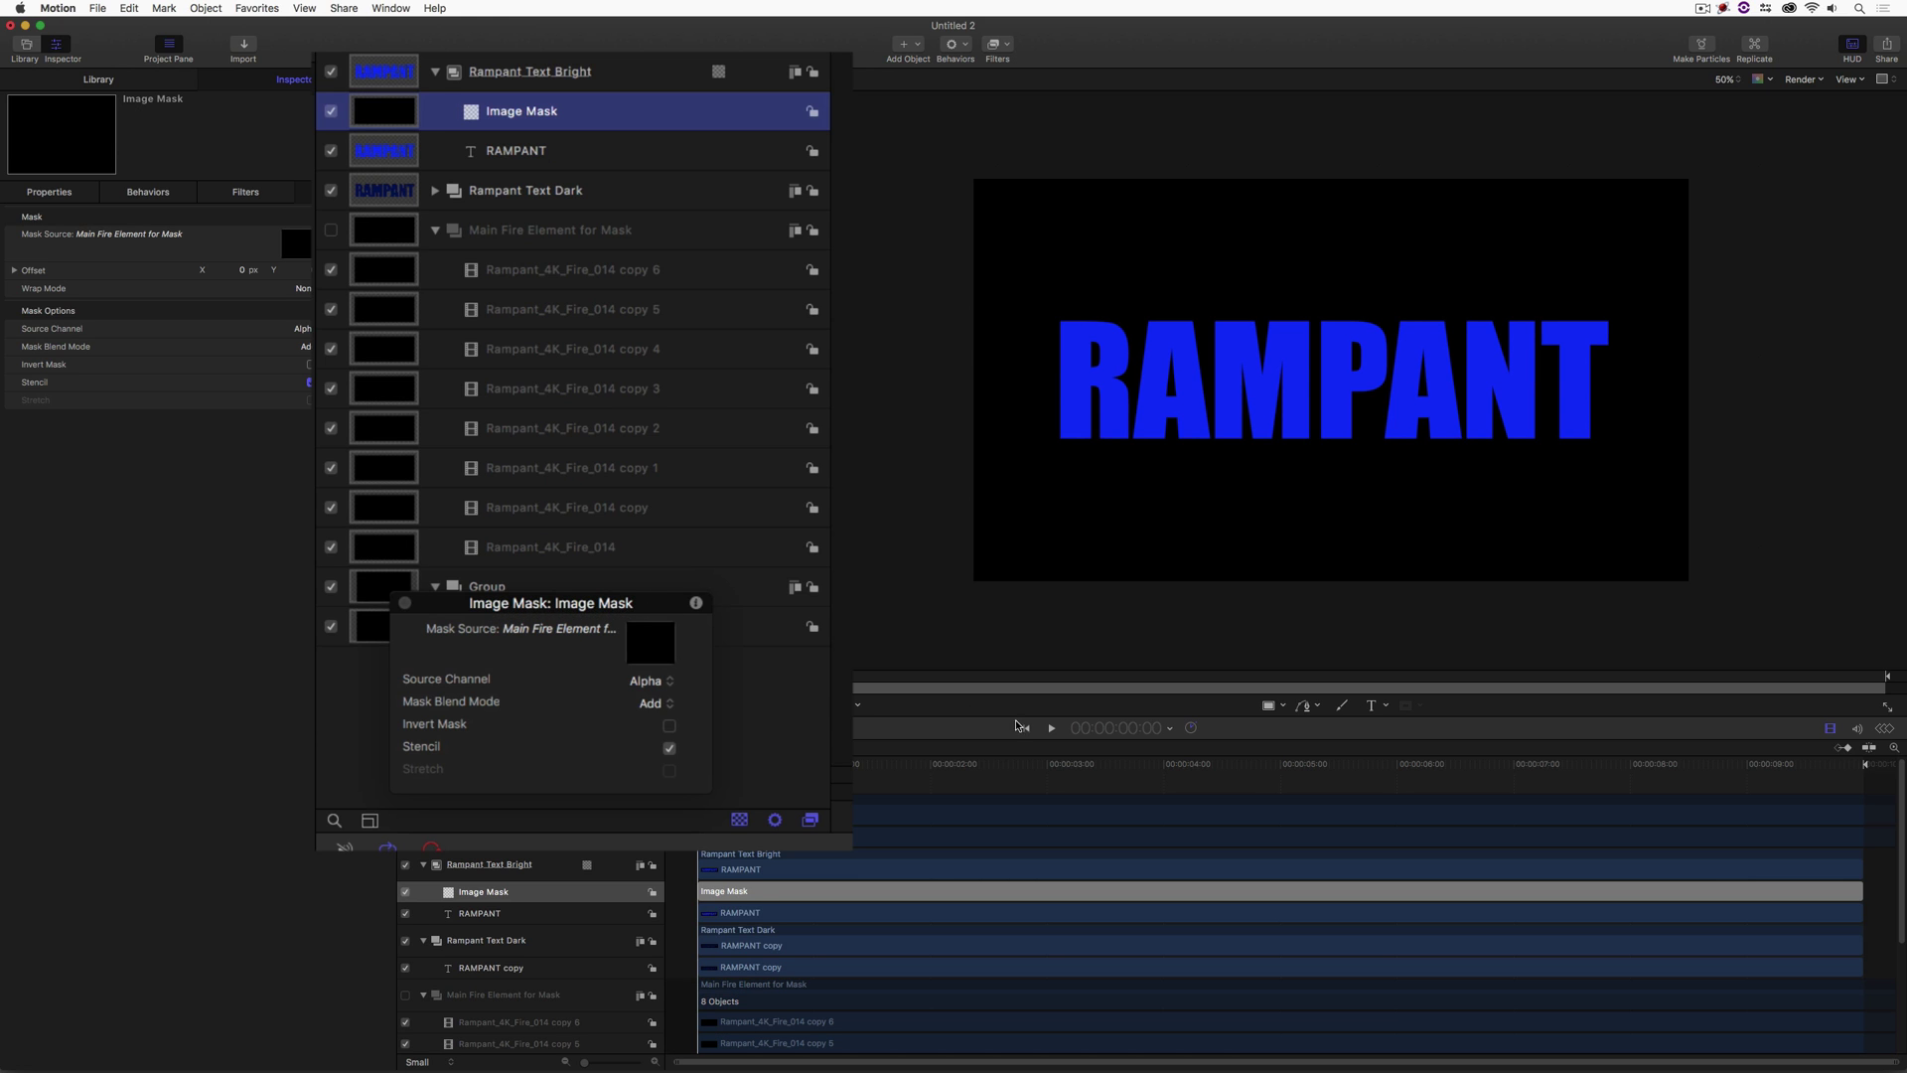
{"action": "left_click", "coordinate": [1260, 768]}
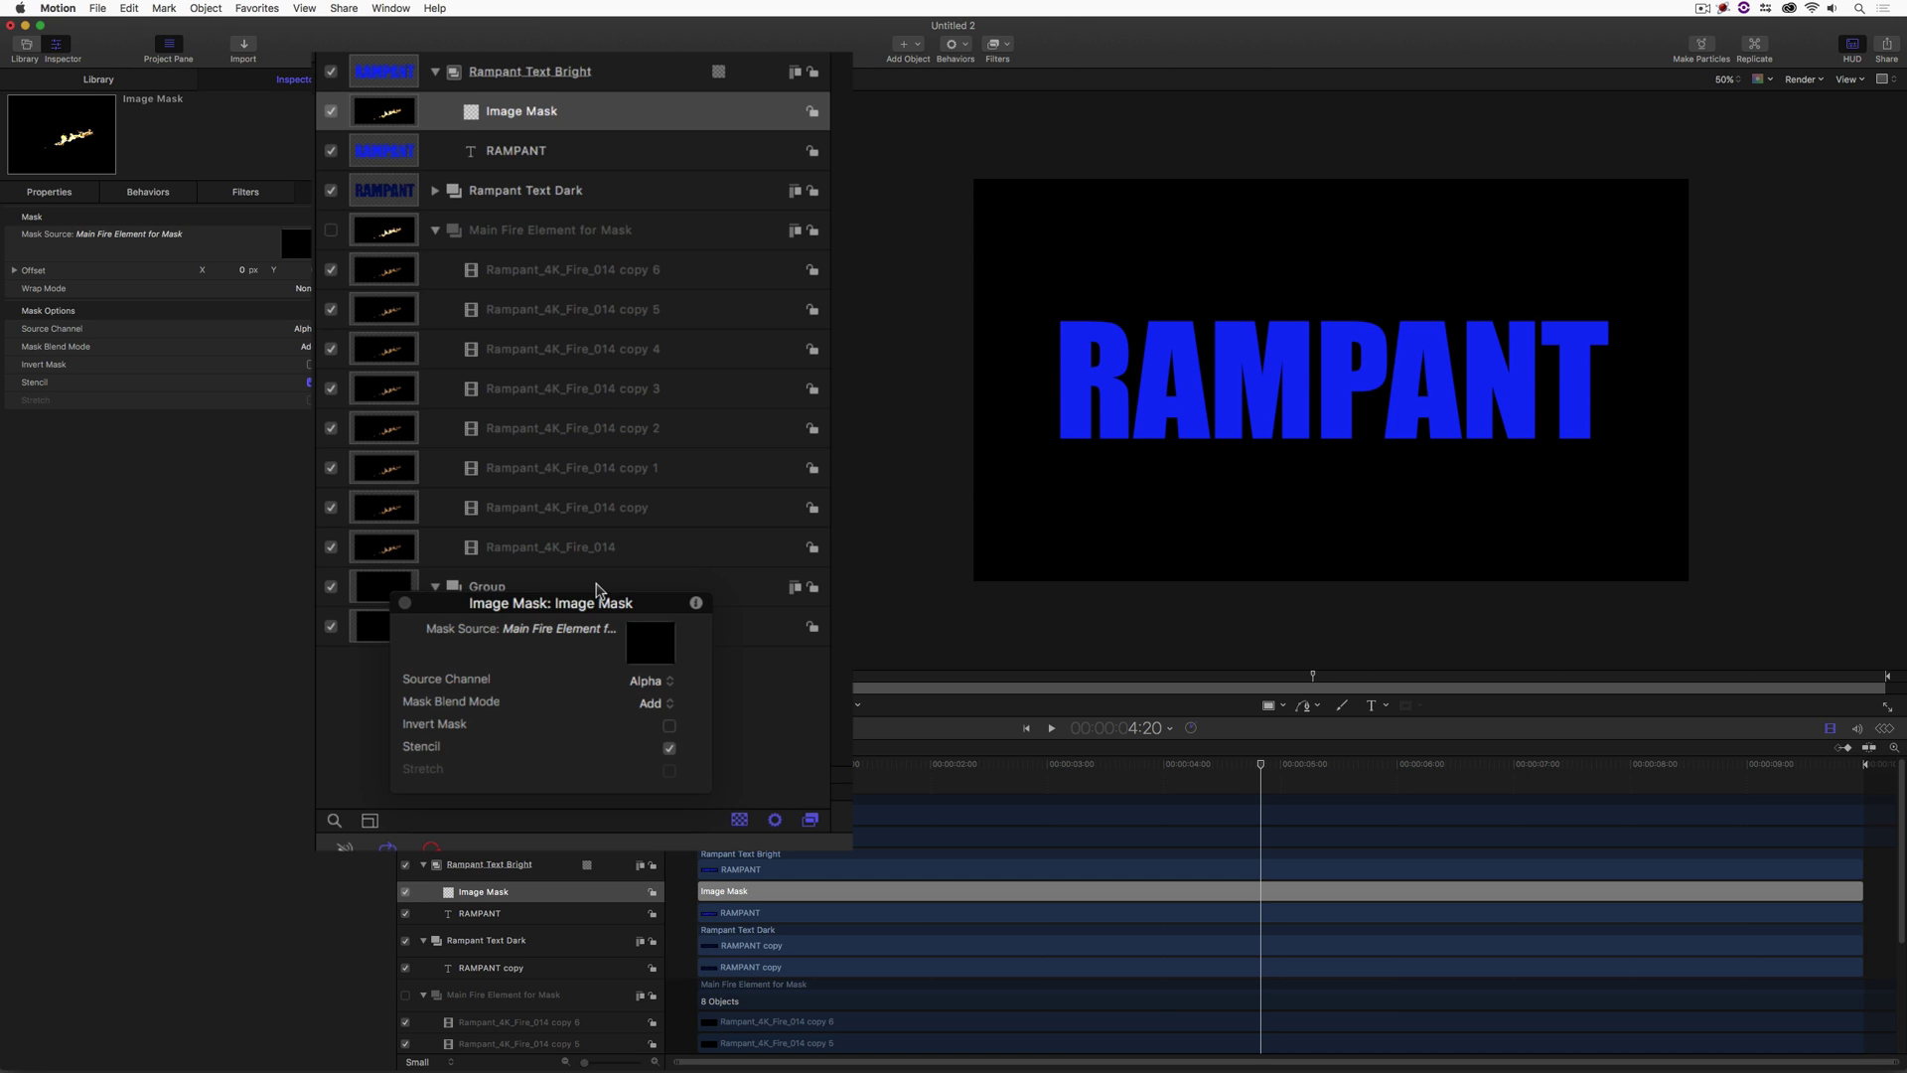
{"action": "left_click", "coordinate": [652, 684]}
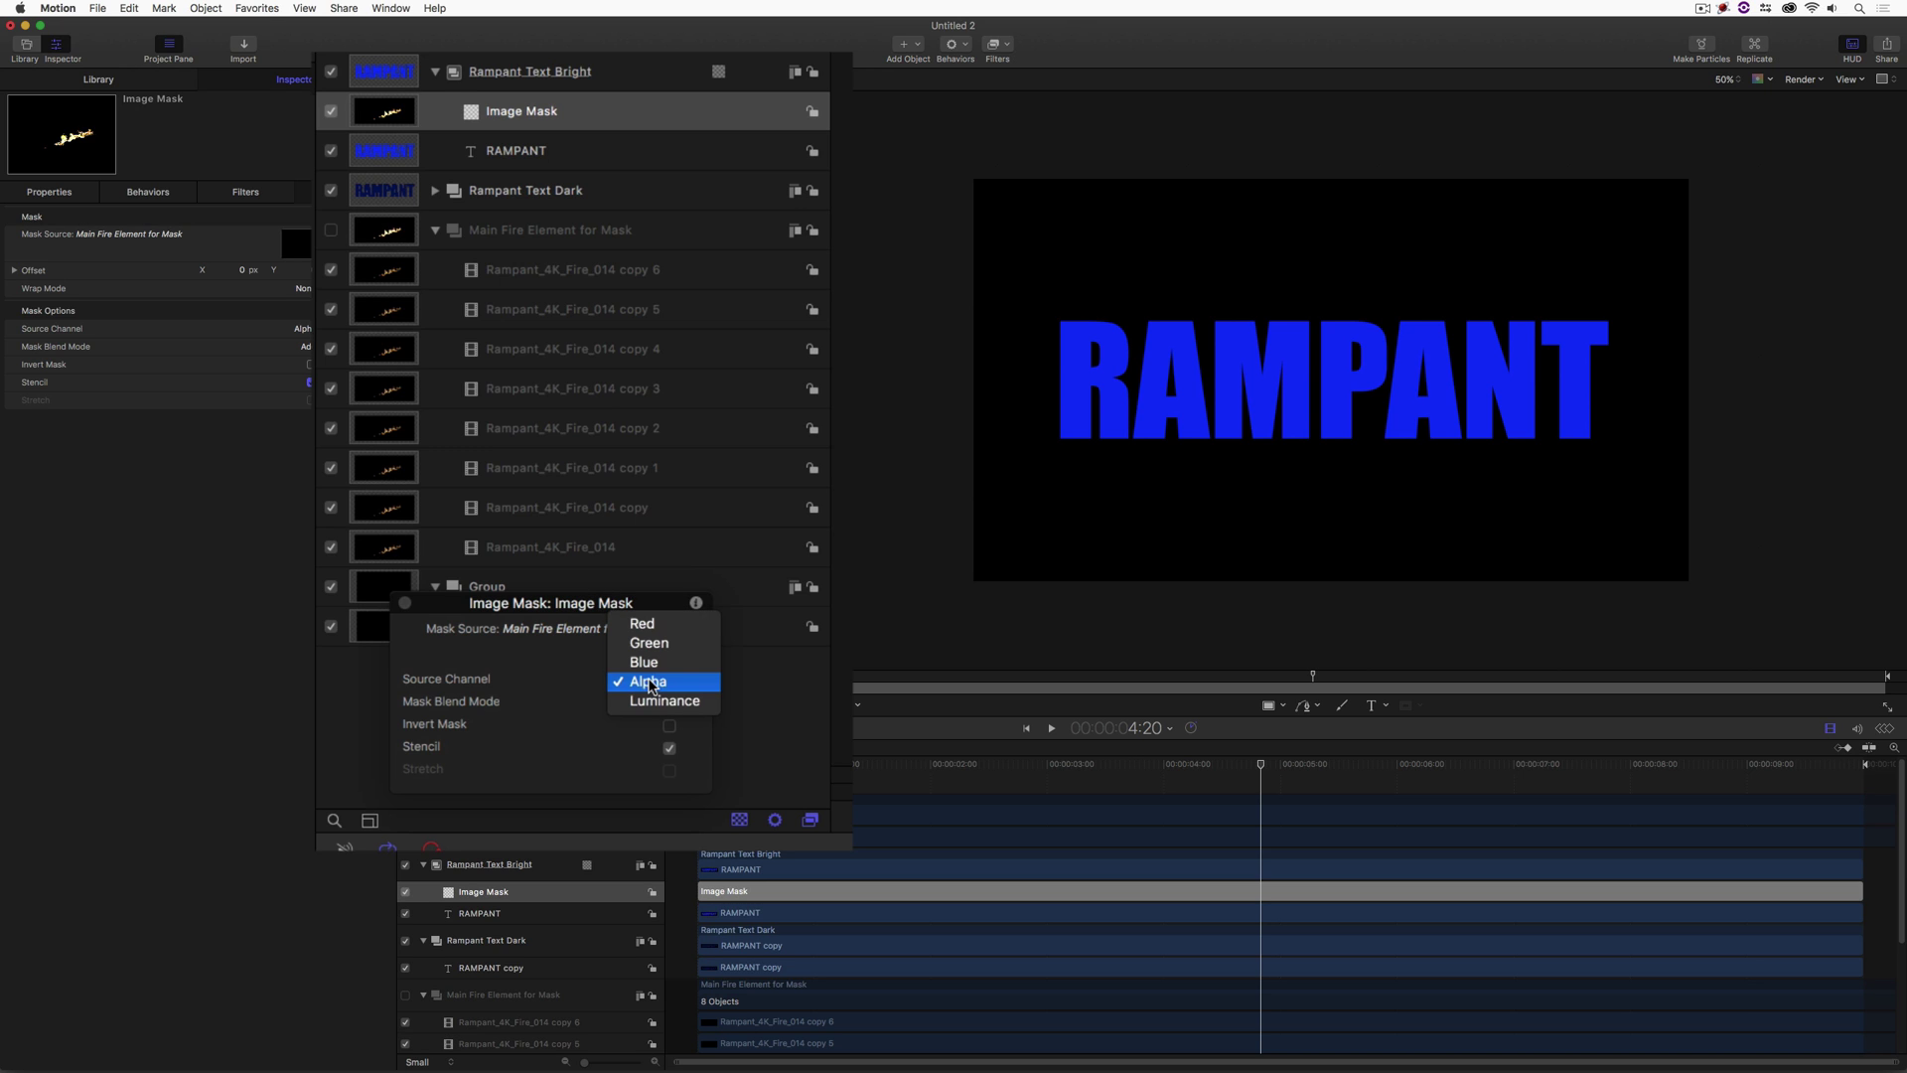
{"action": "left_click", "coordinate": [695, 701]}
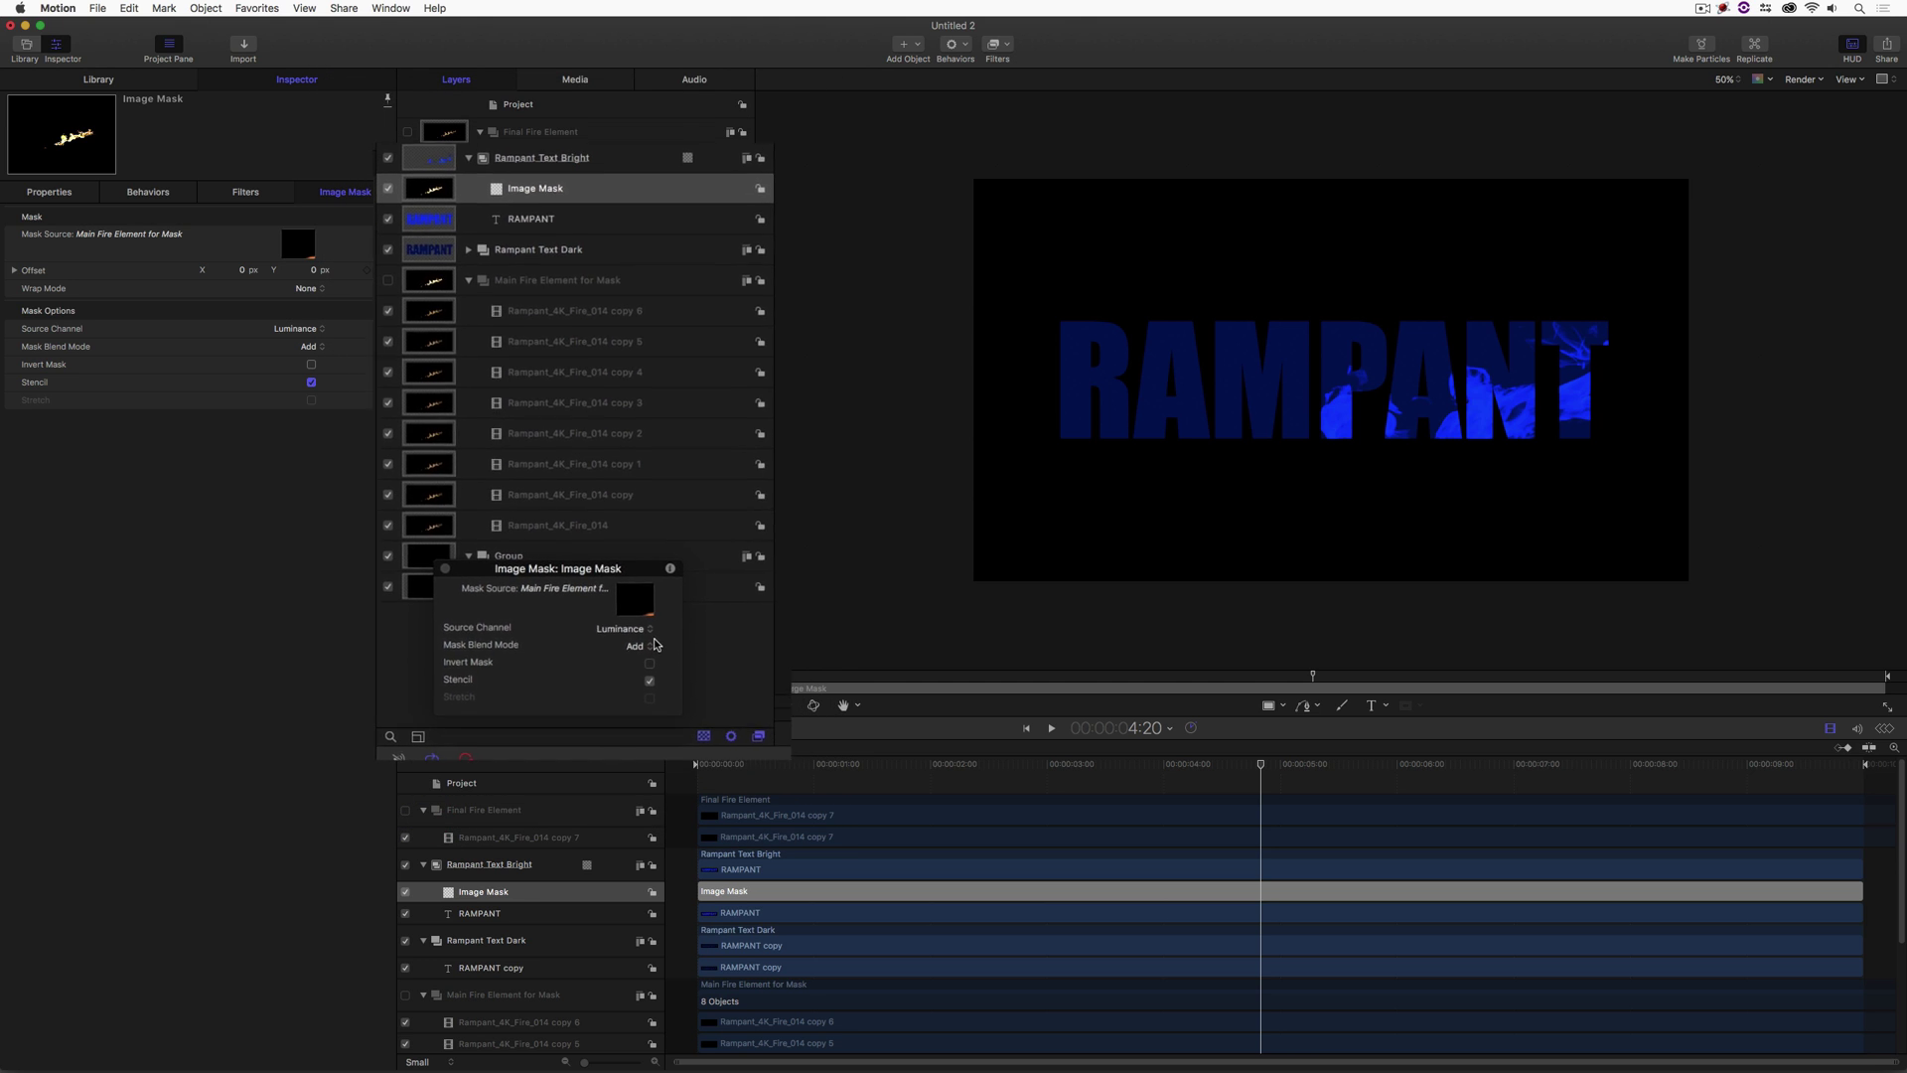
Turn the Final Fire Element group's visibility back on and preview the composite by scrubbing from the start to 3:03.
{"action": "left_click", "coordinate": [1077, 765]}
{"action": "left_click_drag", "start_coordinate": [1073, 765], "coordinate": [697, 781]}
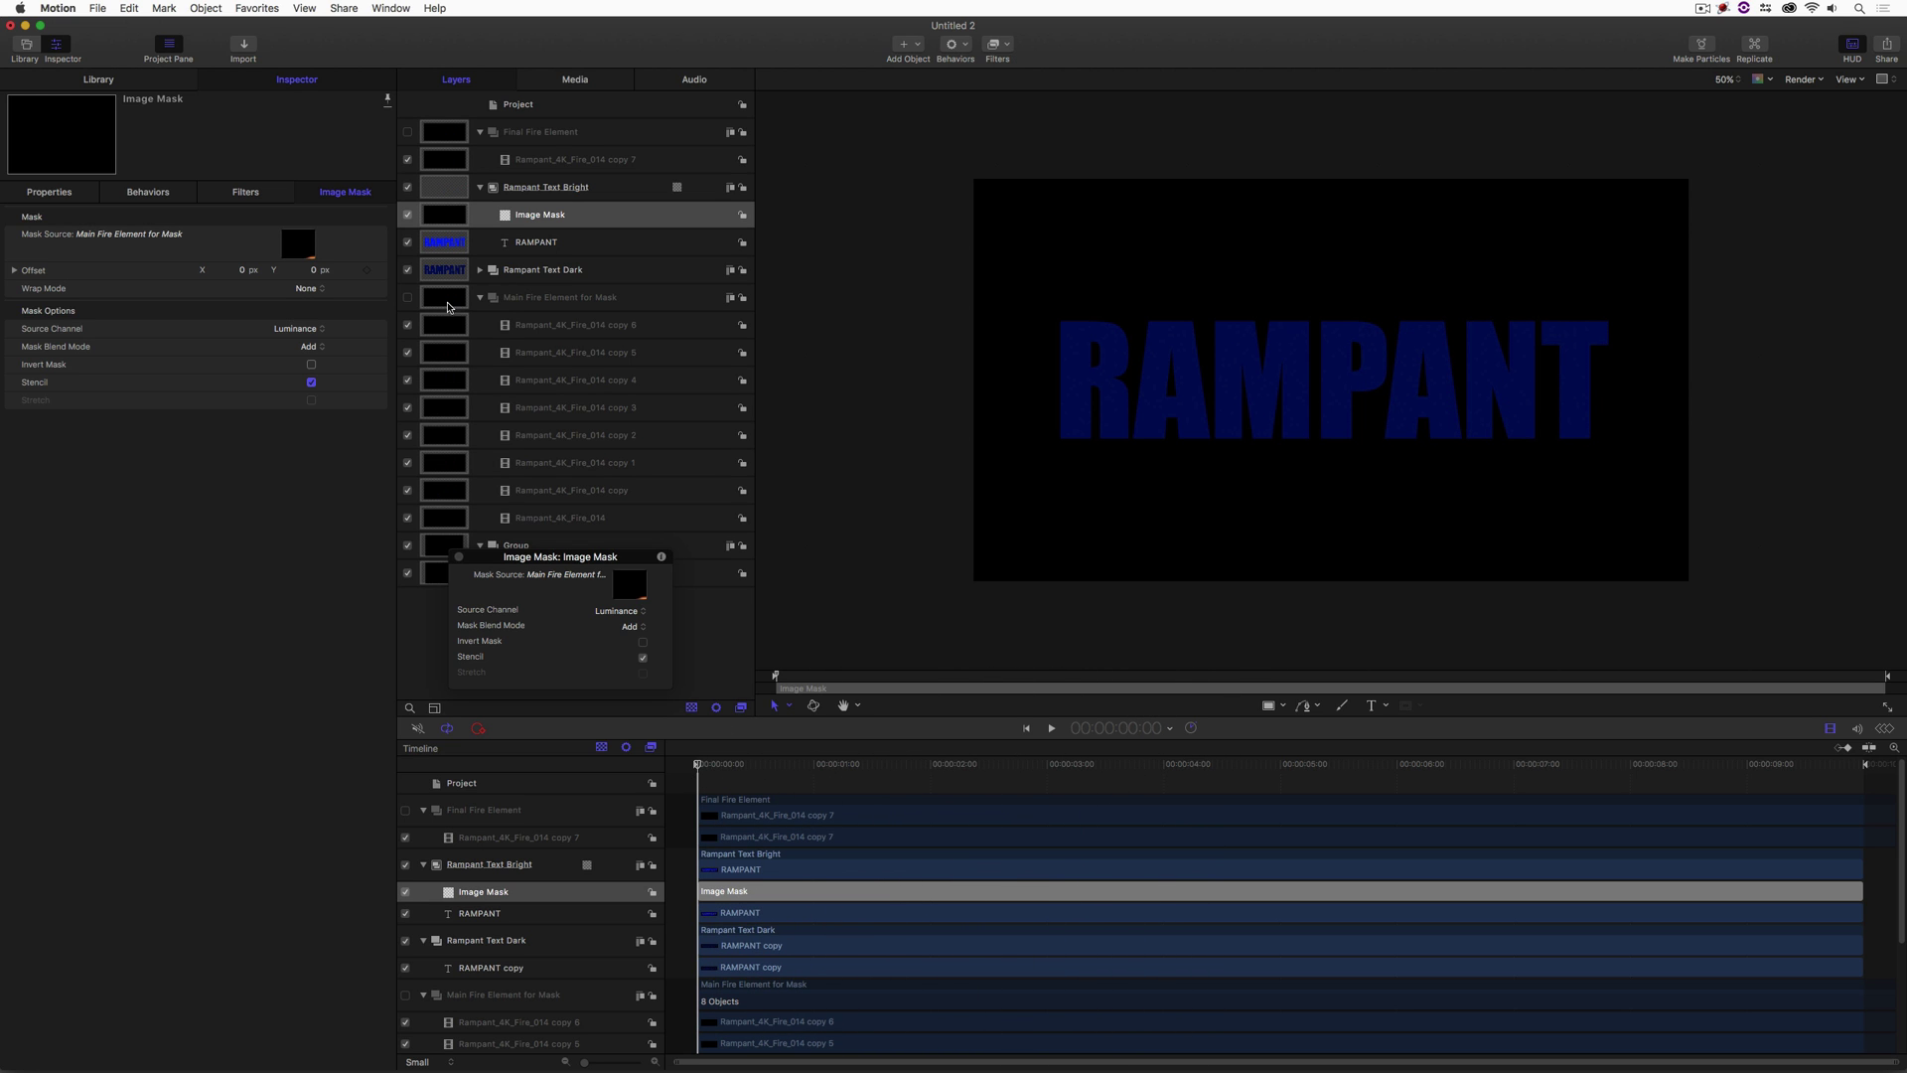
{"action": "left_click", "coordinate": [408, 131]}
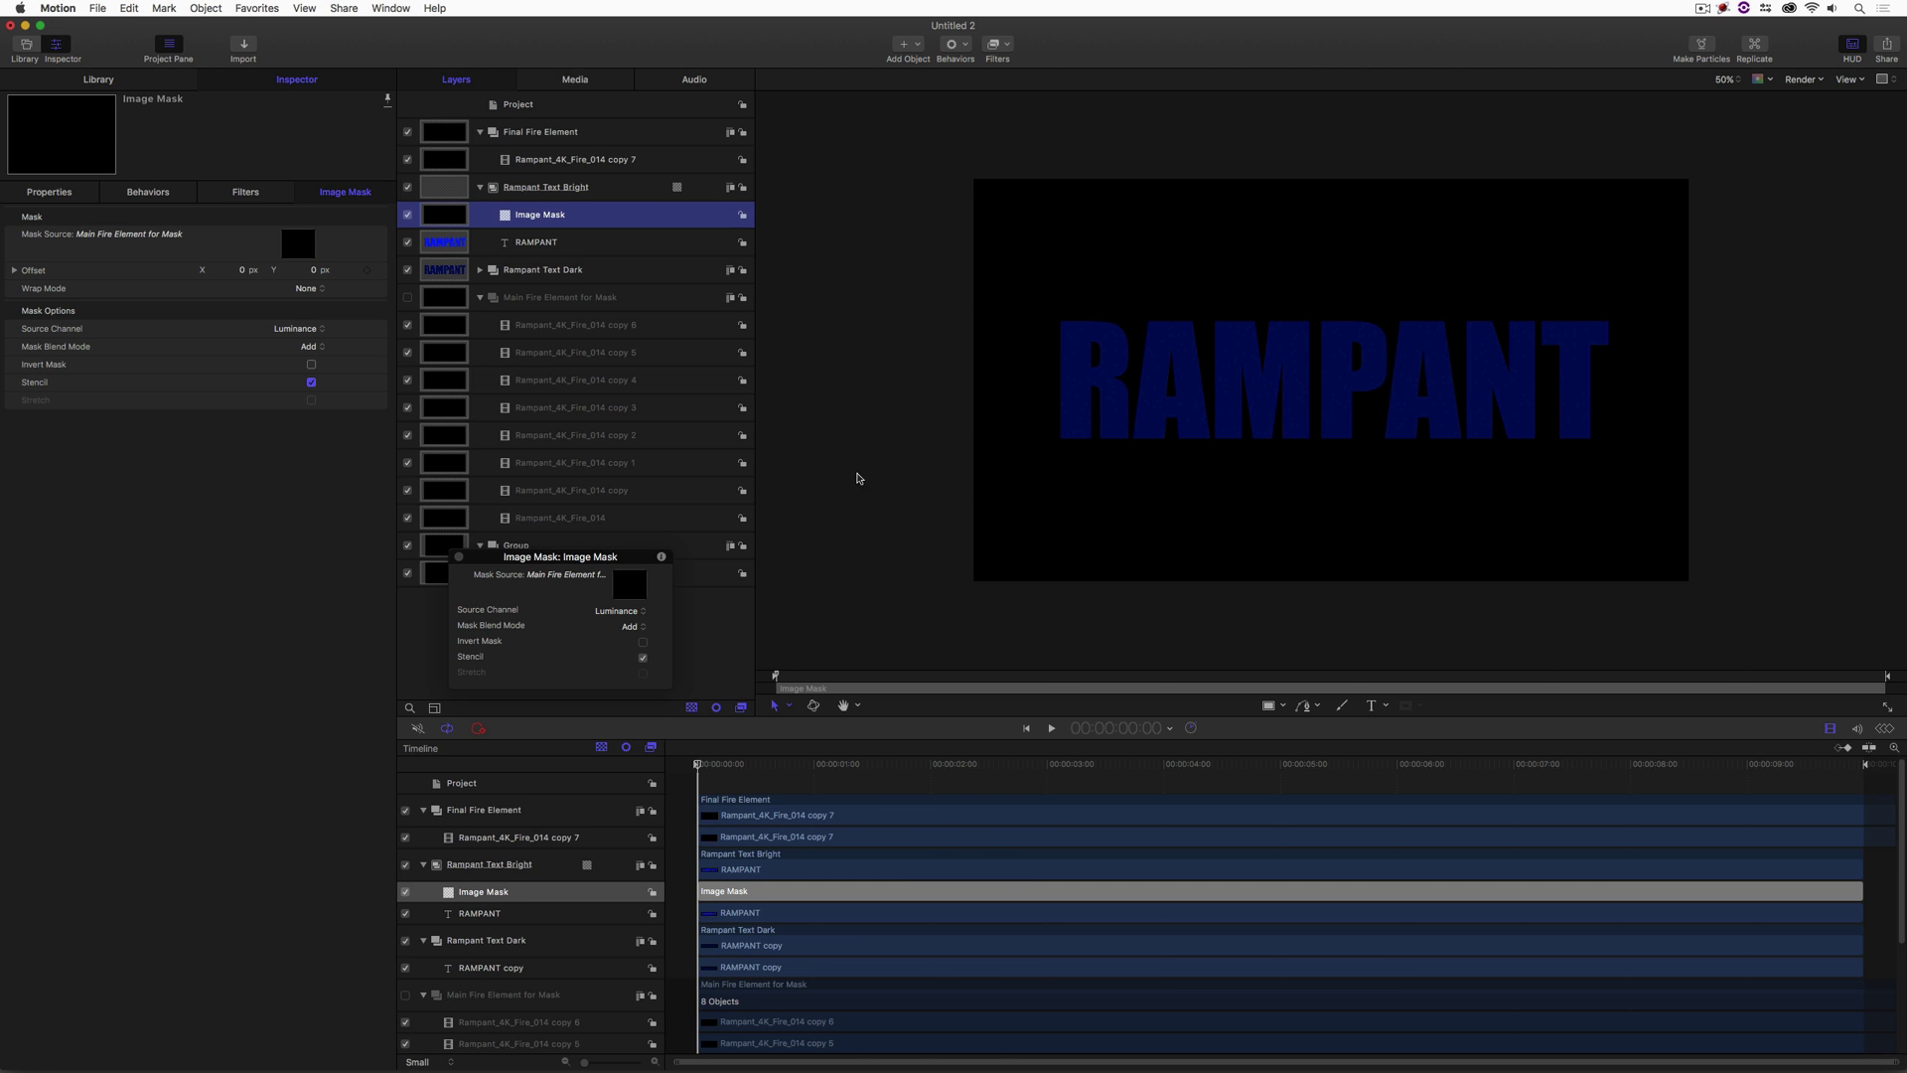
{"action": "left_click_drag", "start_coordinate": [879, 770], "coordinate": [1058, 763]}
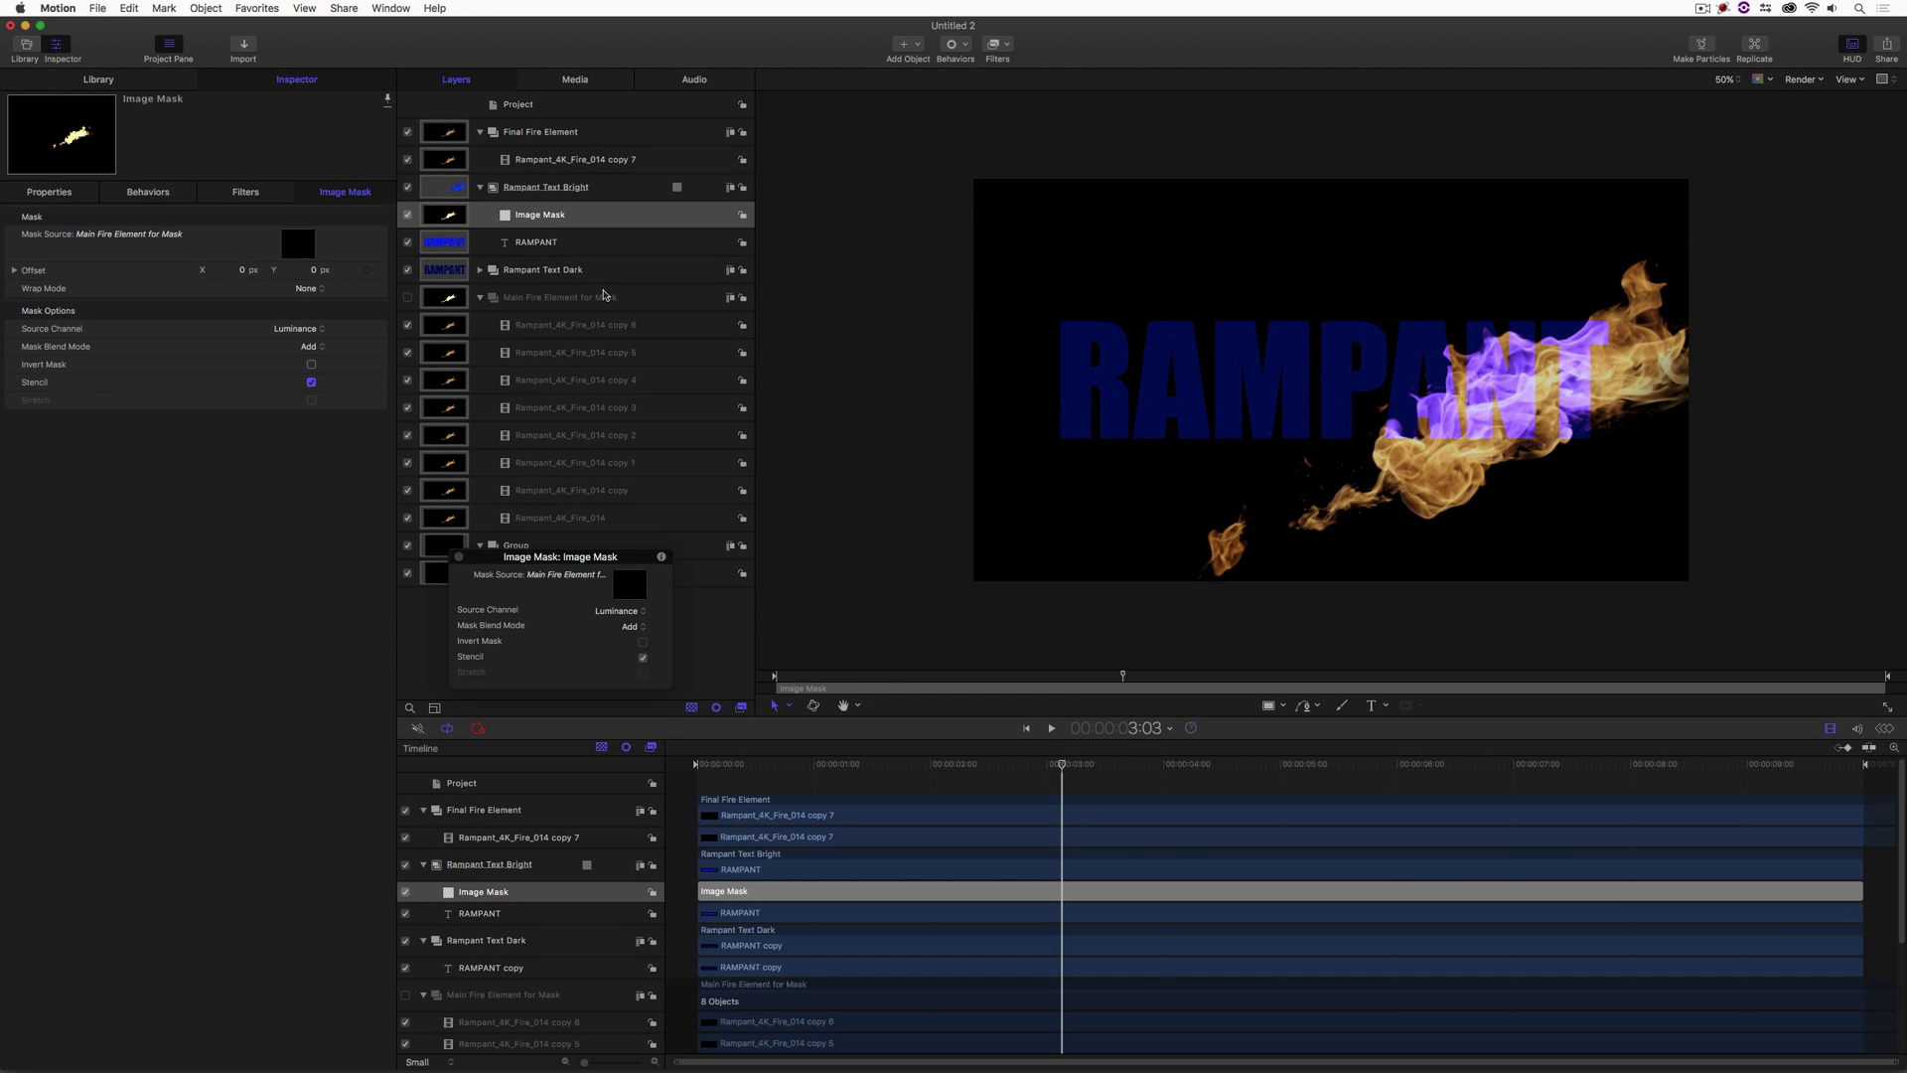
Try a 115% scale on the Main Fire Element for Mask group, and settle on 110%.
{"action": "left_click", "coordinate": [602, 297]}
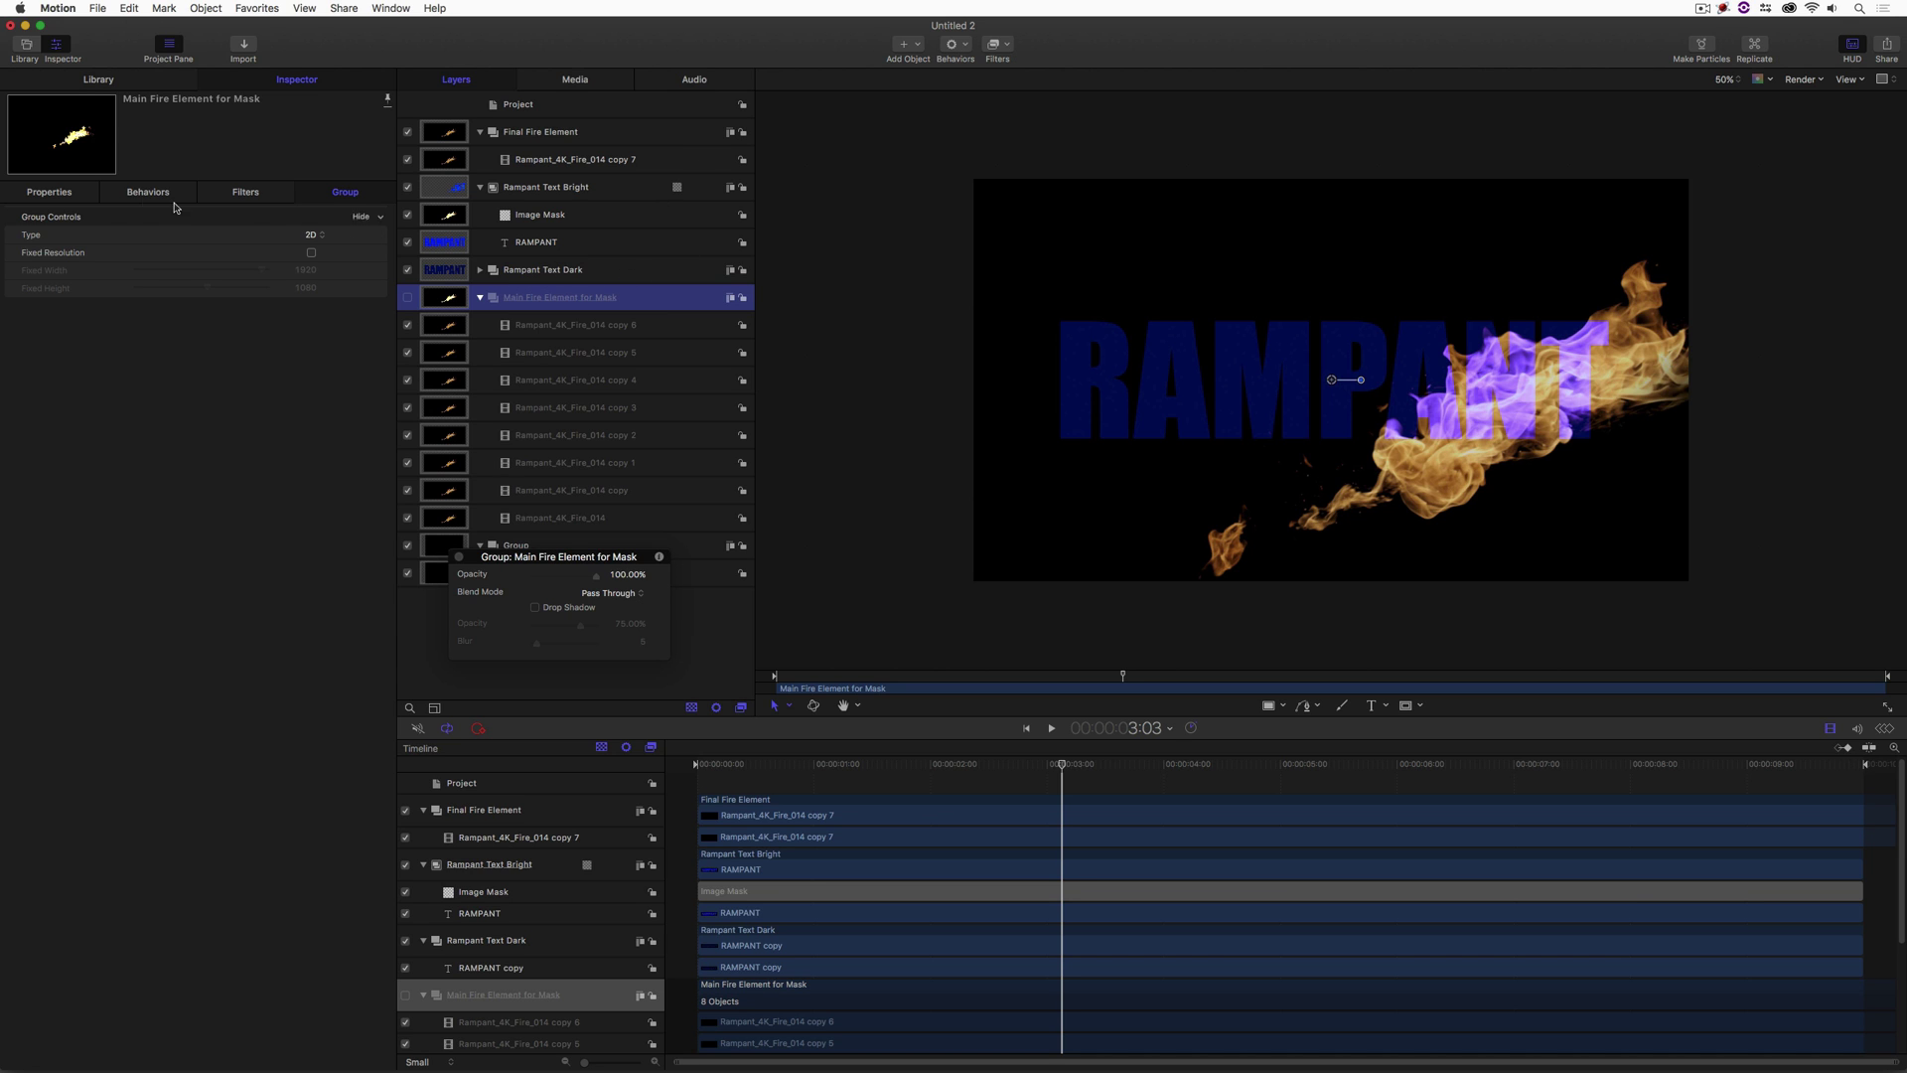
{"action": "left_click", "coordinate": [61, 193]}
{"action": "left_click", "coordinate": [308, 270]}
{"action": "double_click", "coordinate": [311, 271]}
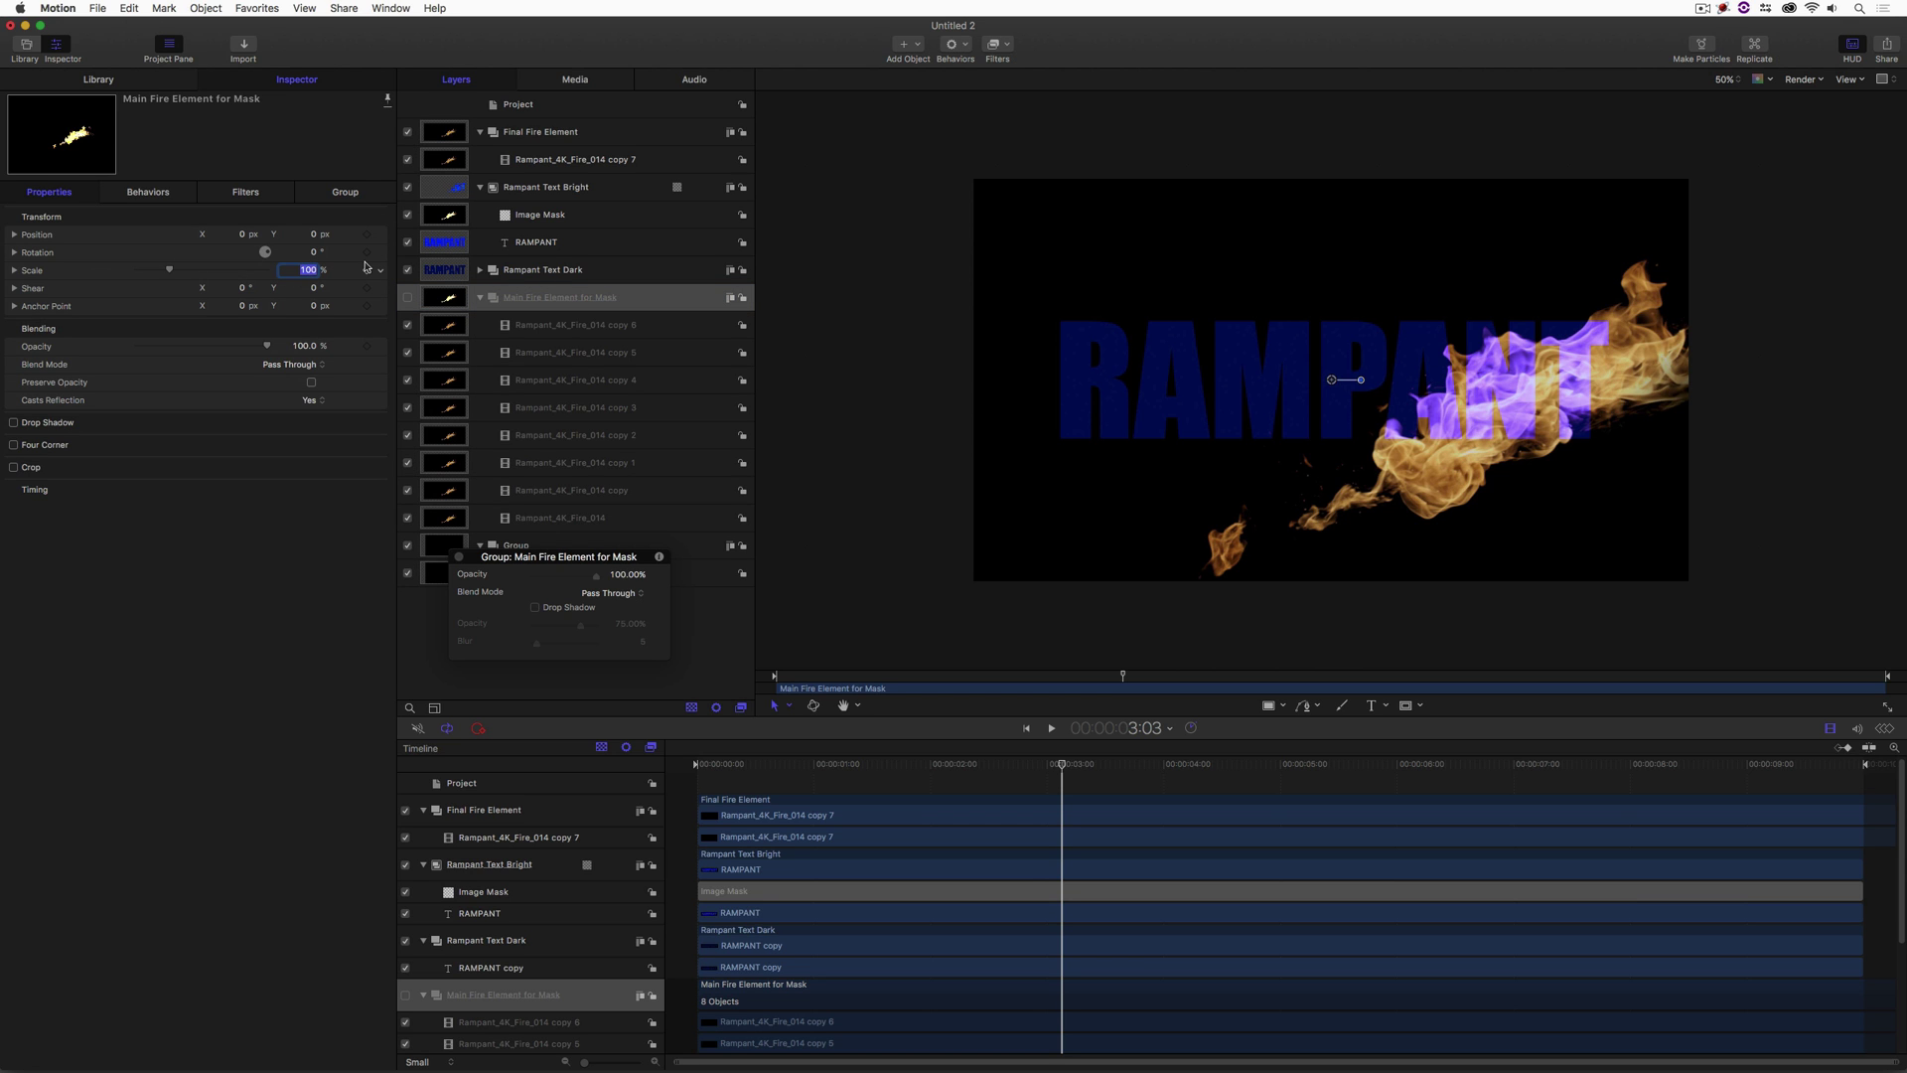
{"action": "type", "text": "115"}
{"action": "key", "text": "Return"}
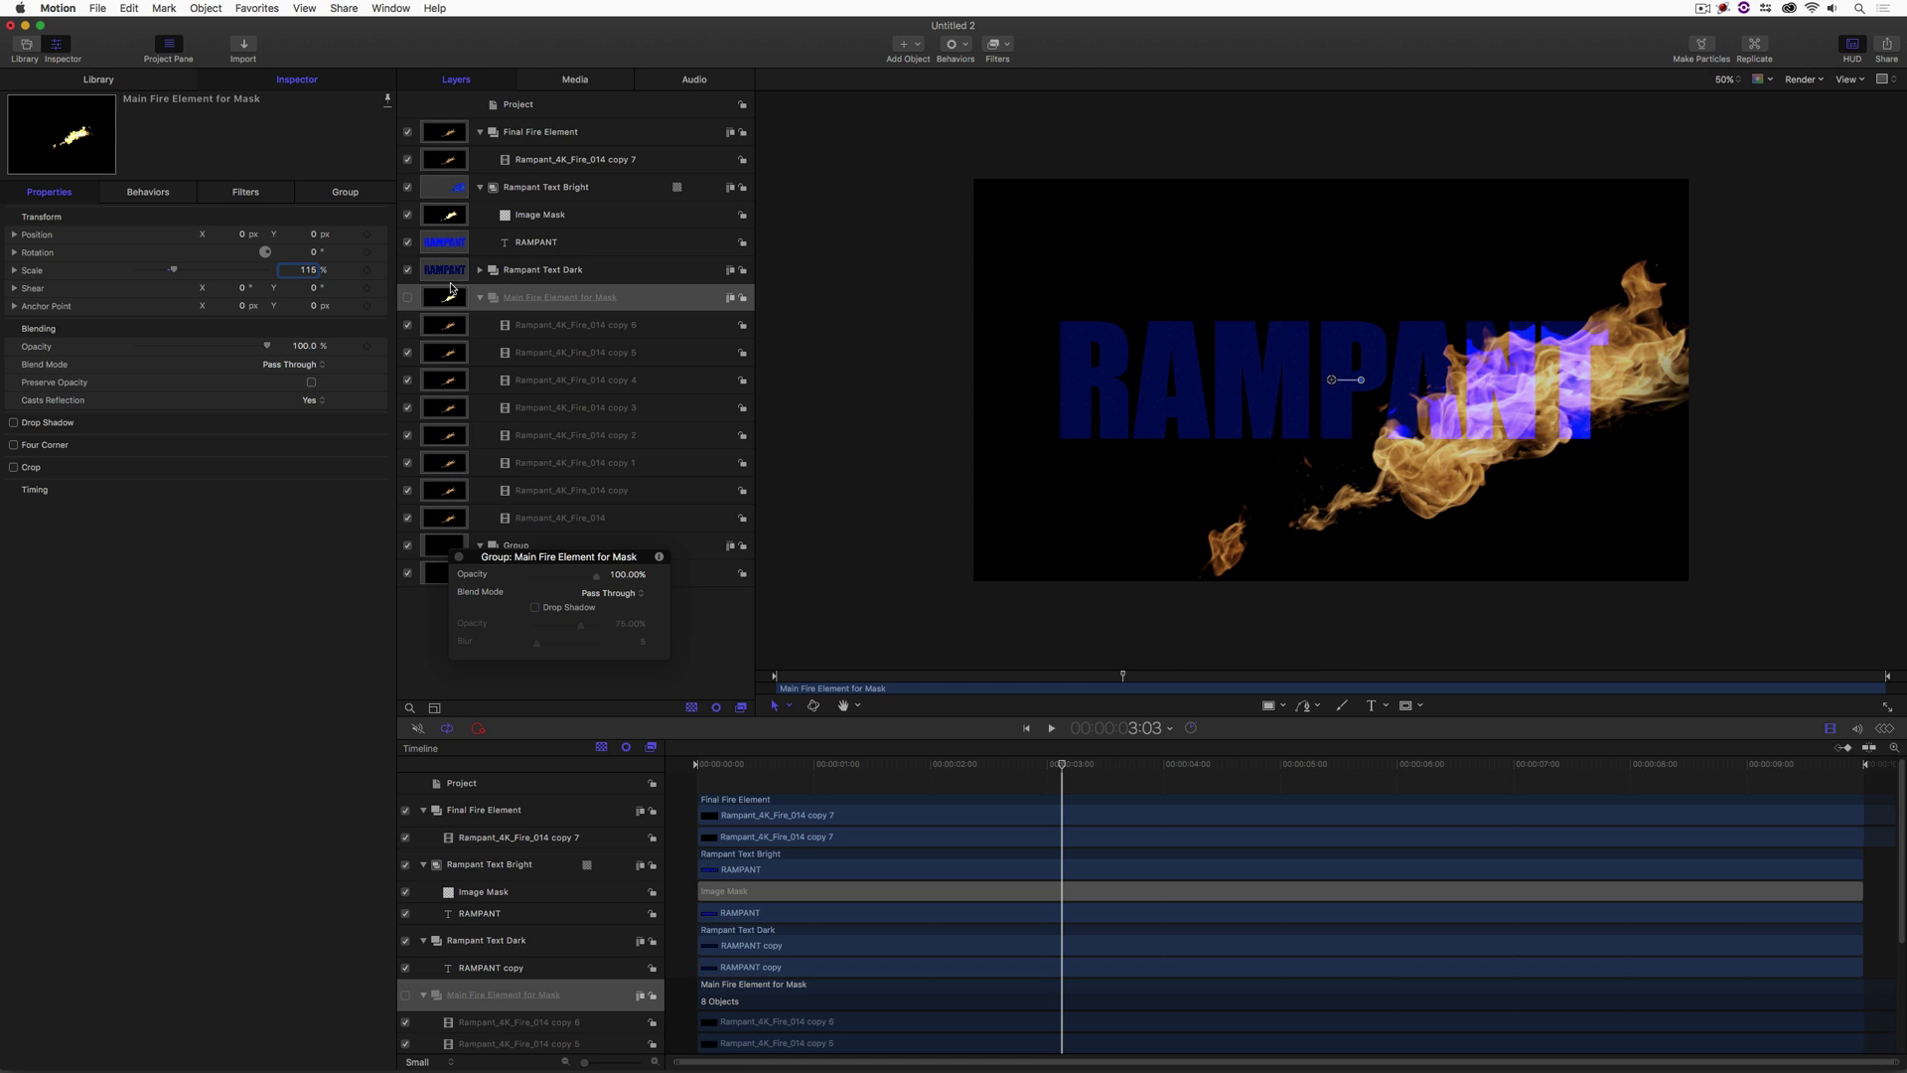
{"action": "double_click", "coordinate": [308, 270]}
{"action": "type", "text": "110"}
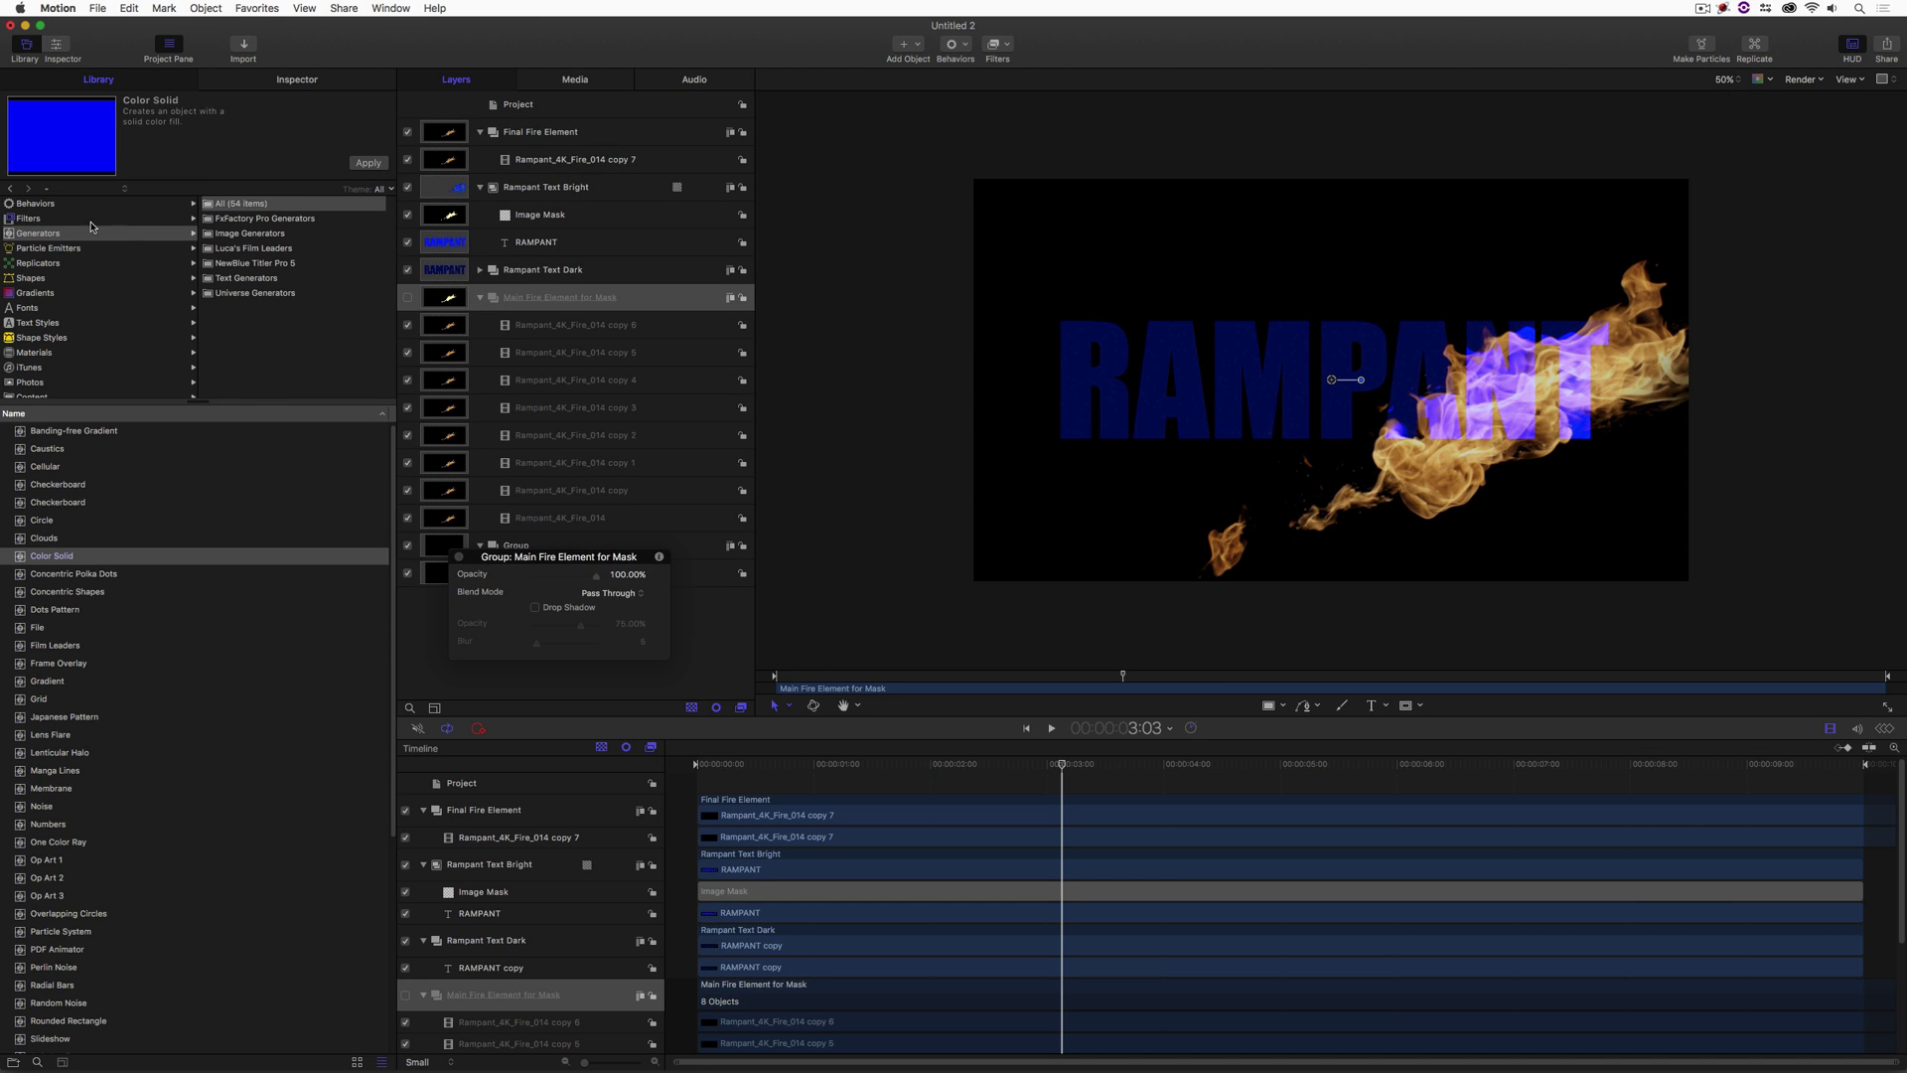
Apply the FxFactory Pro Blur filter to the Main Fire Element for Mask group.
{"action": "left_click", "coordinate": [84, 218]}
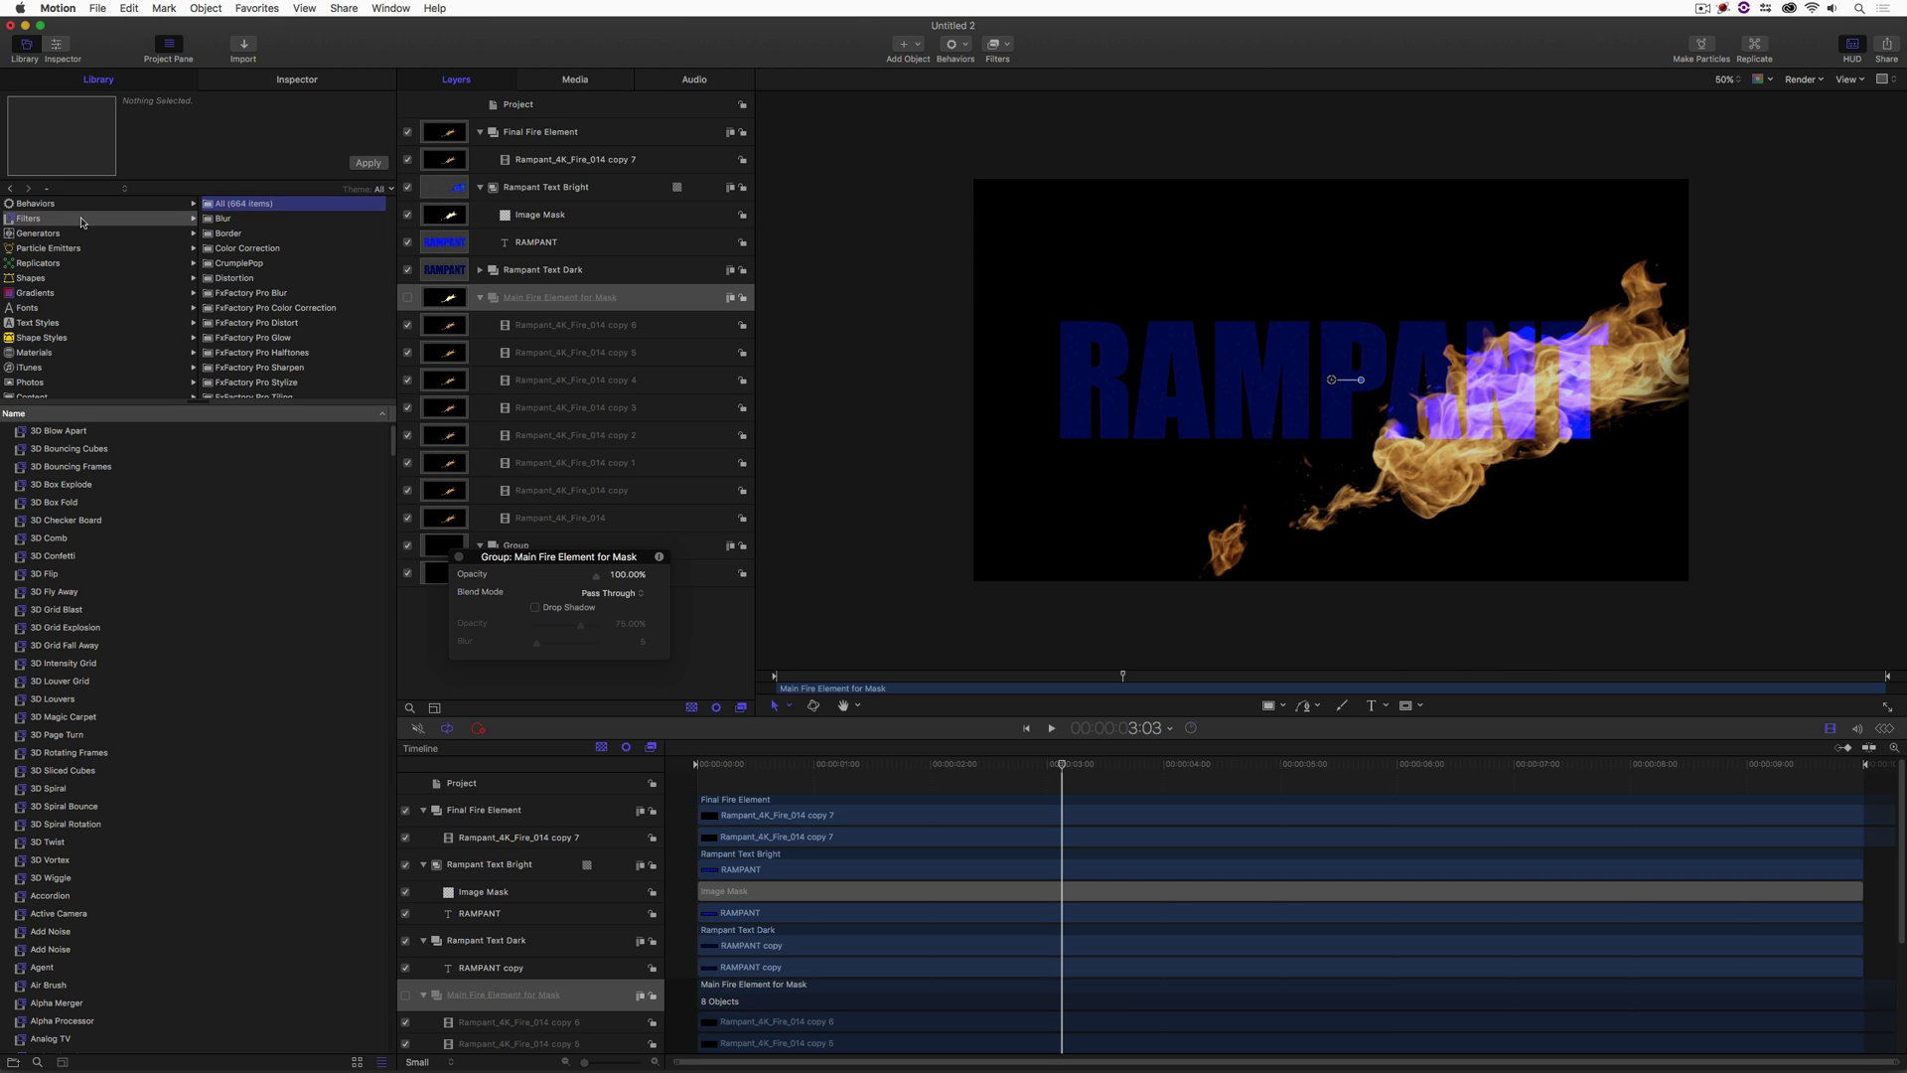
{"action": "left_click", "coordinate": [263, 294]}
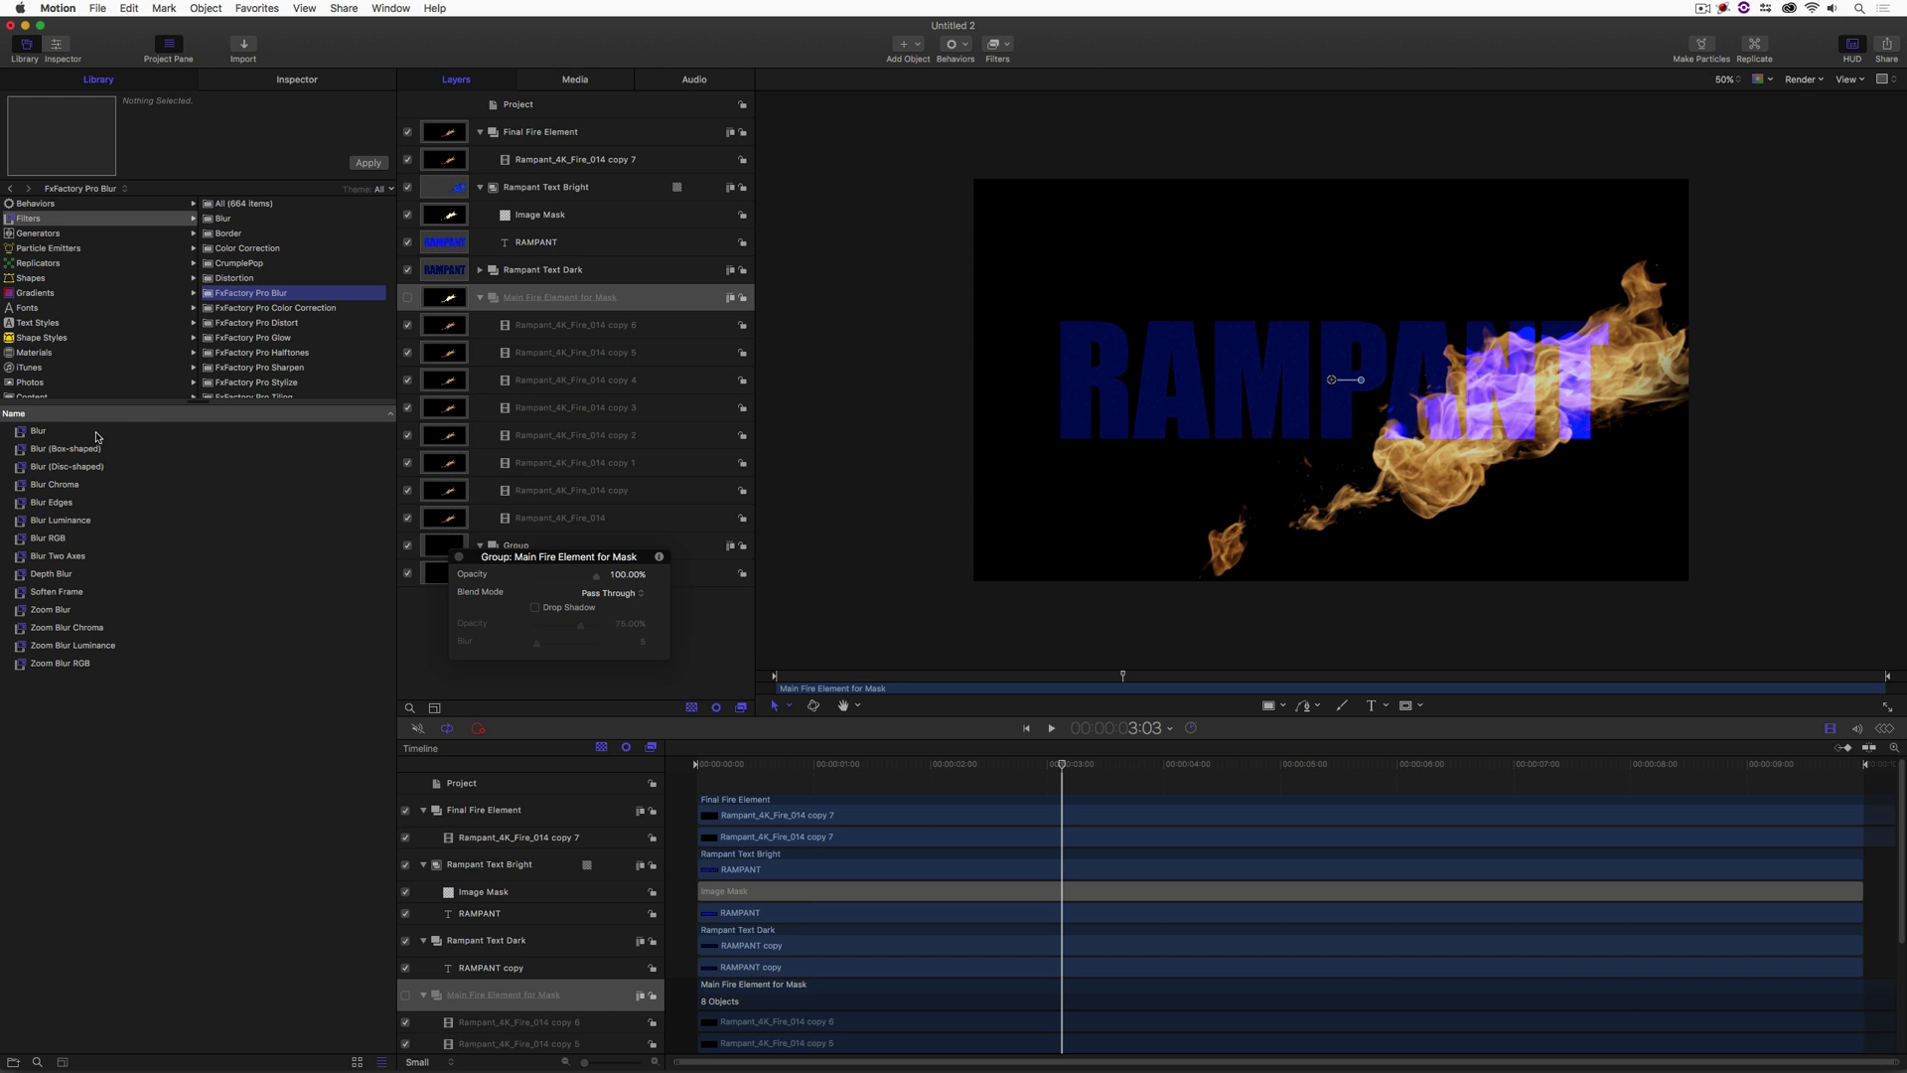
{"action": "left_click_drag", "start_coordinate": [39, 431], "coordinate": [663, 303]}
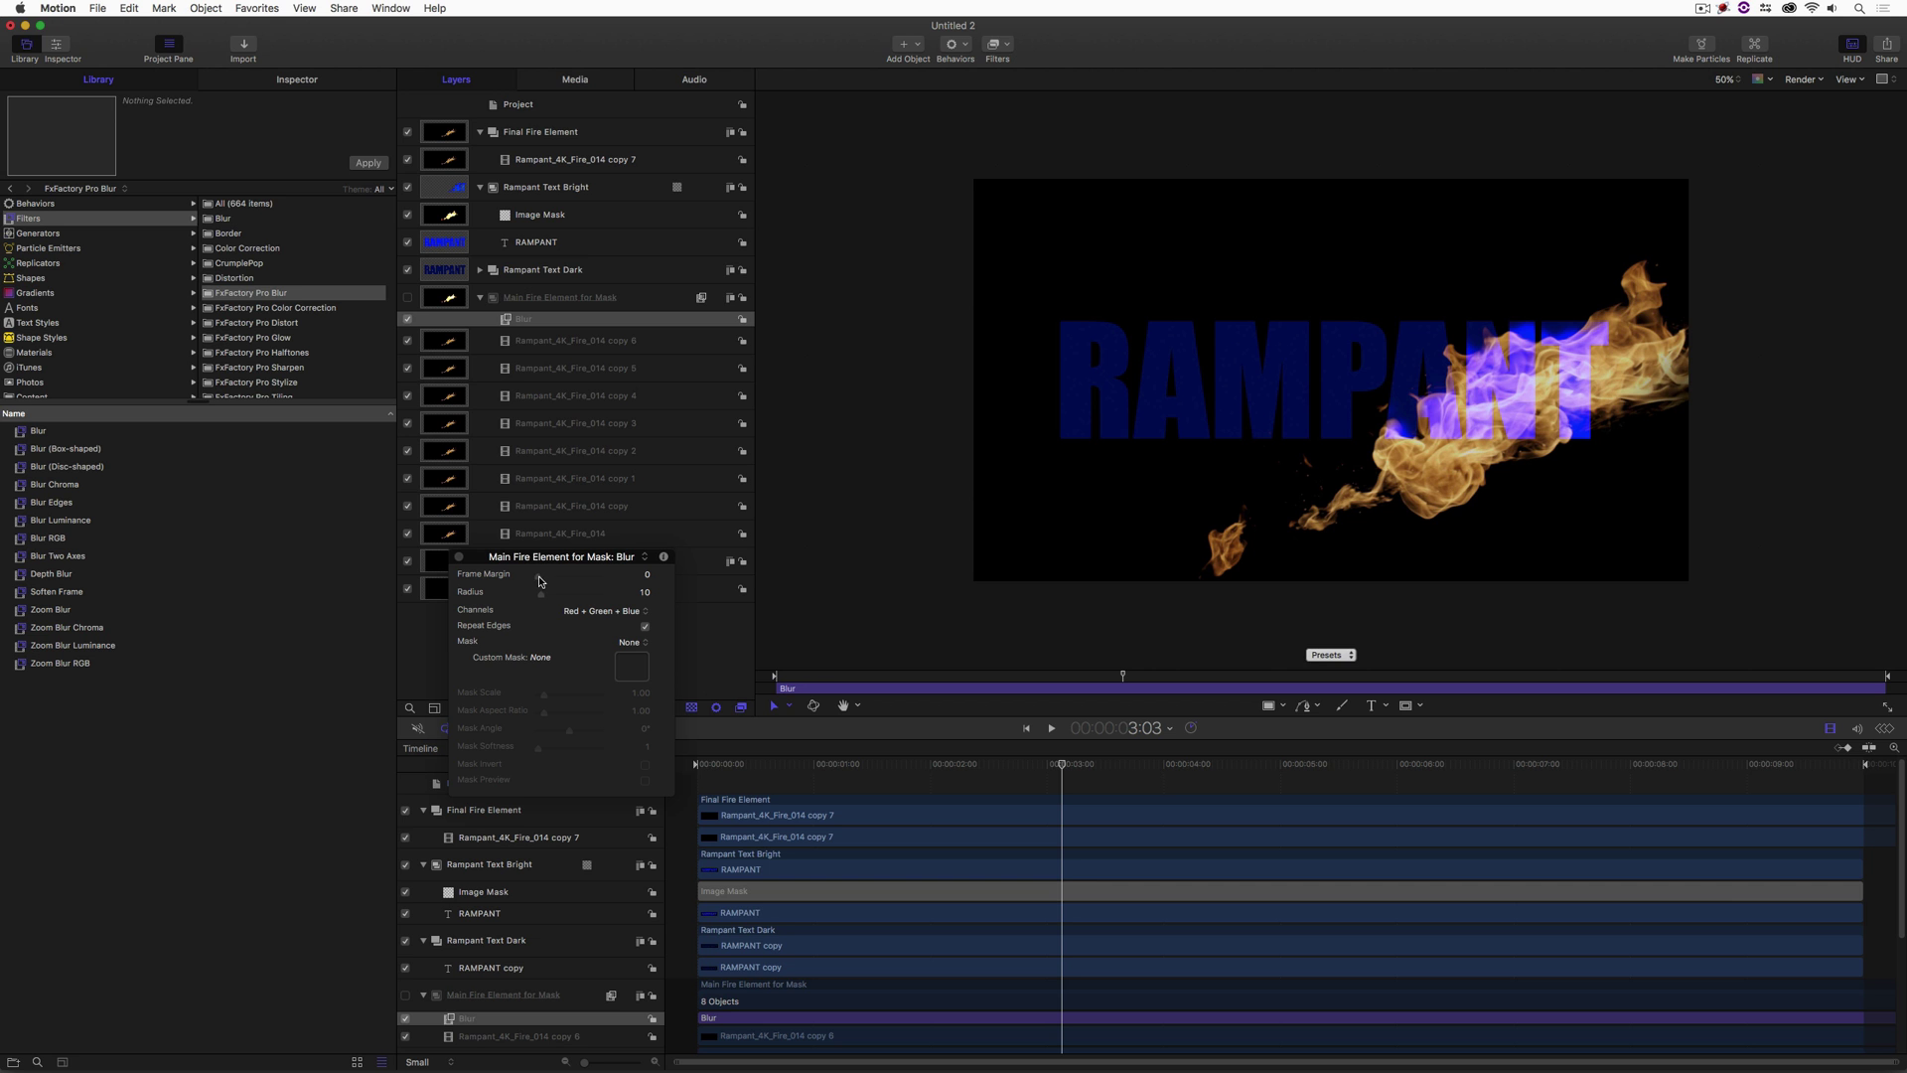
Set the radius of the Blur filter on Main Fire Element for Mask to 62.
{"action": "left_click_drag", "start_coordinate": [542, 593], "coordinate": [545, 599]}
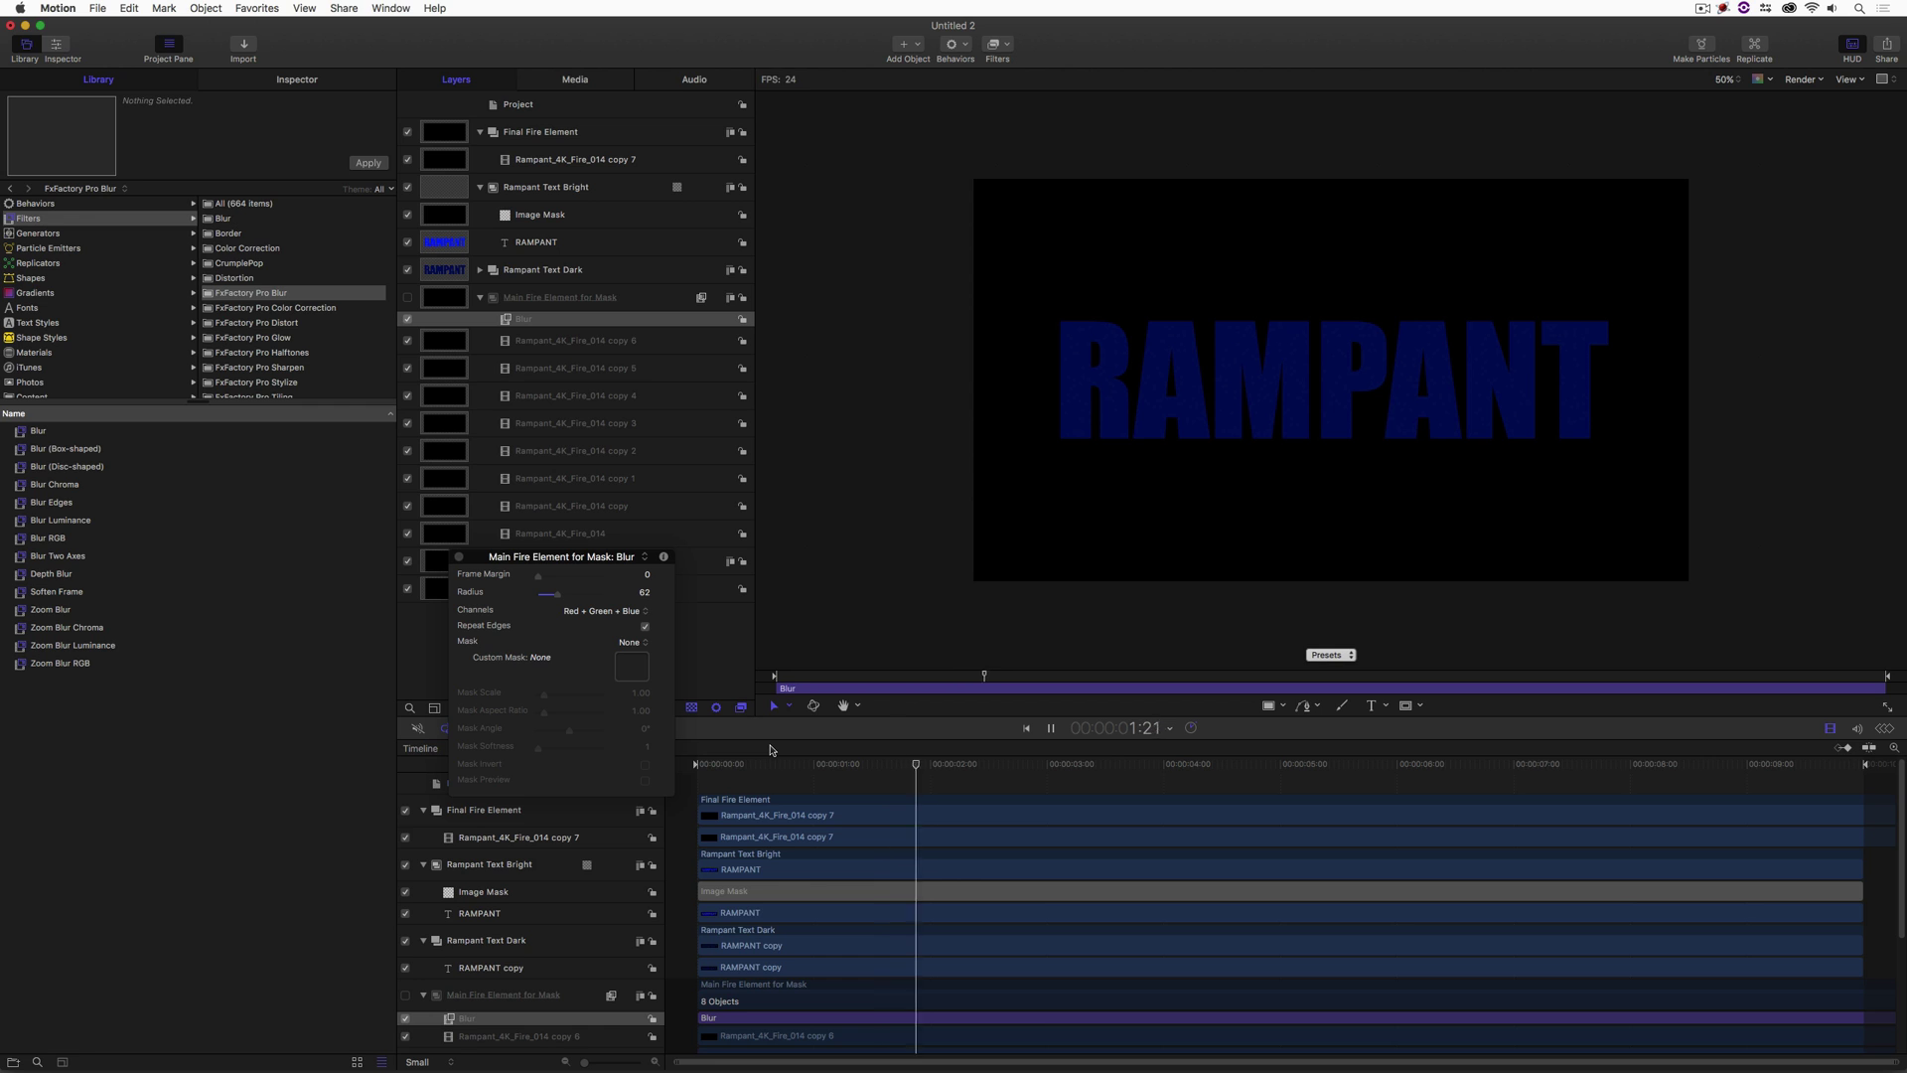
Recolor the RAMPANT text in Rampant Text Bright to a light salmon pink at 4:23, and close the full-screen preview.
{"action": "left_click", "coordinate": [569, 242]}
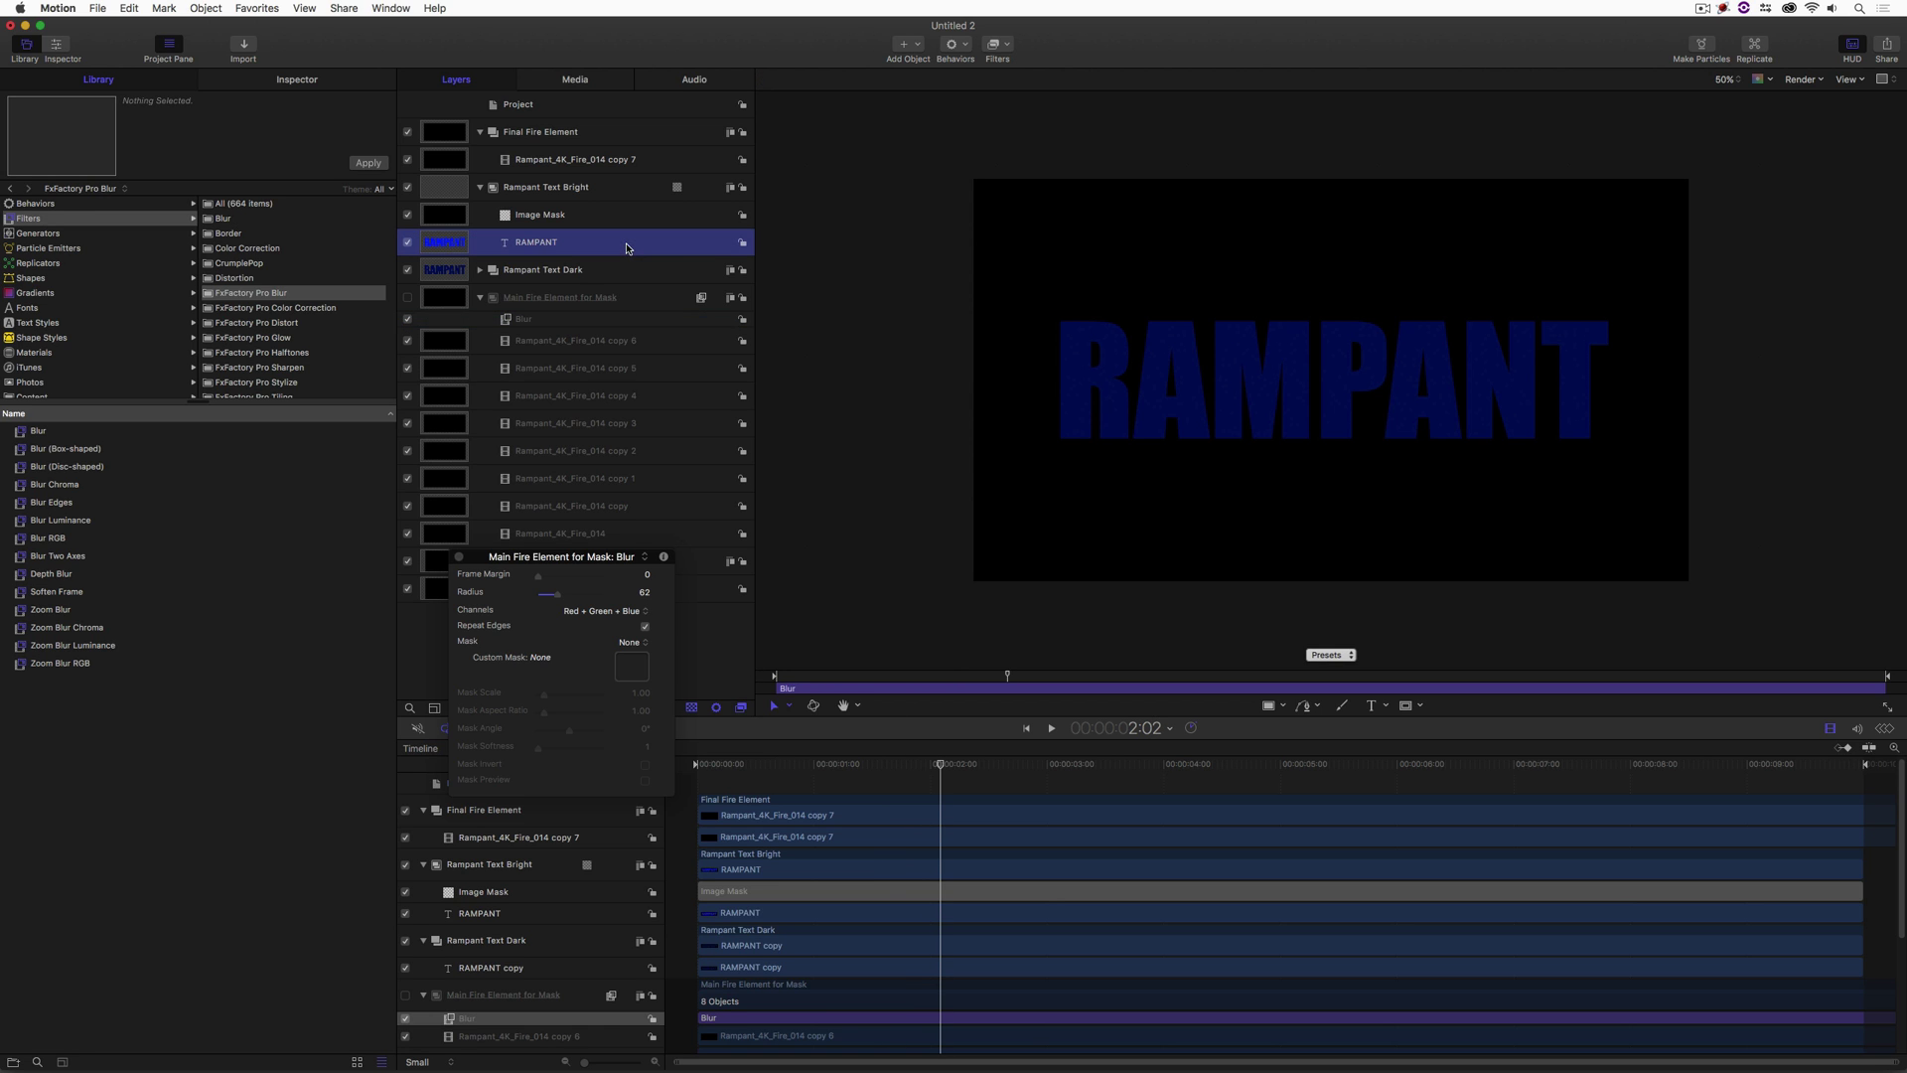
{"action": "left_click", "coordinate": [1274, 764]}
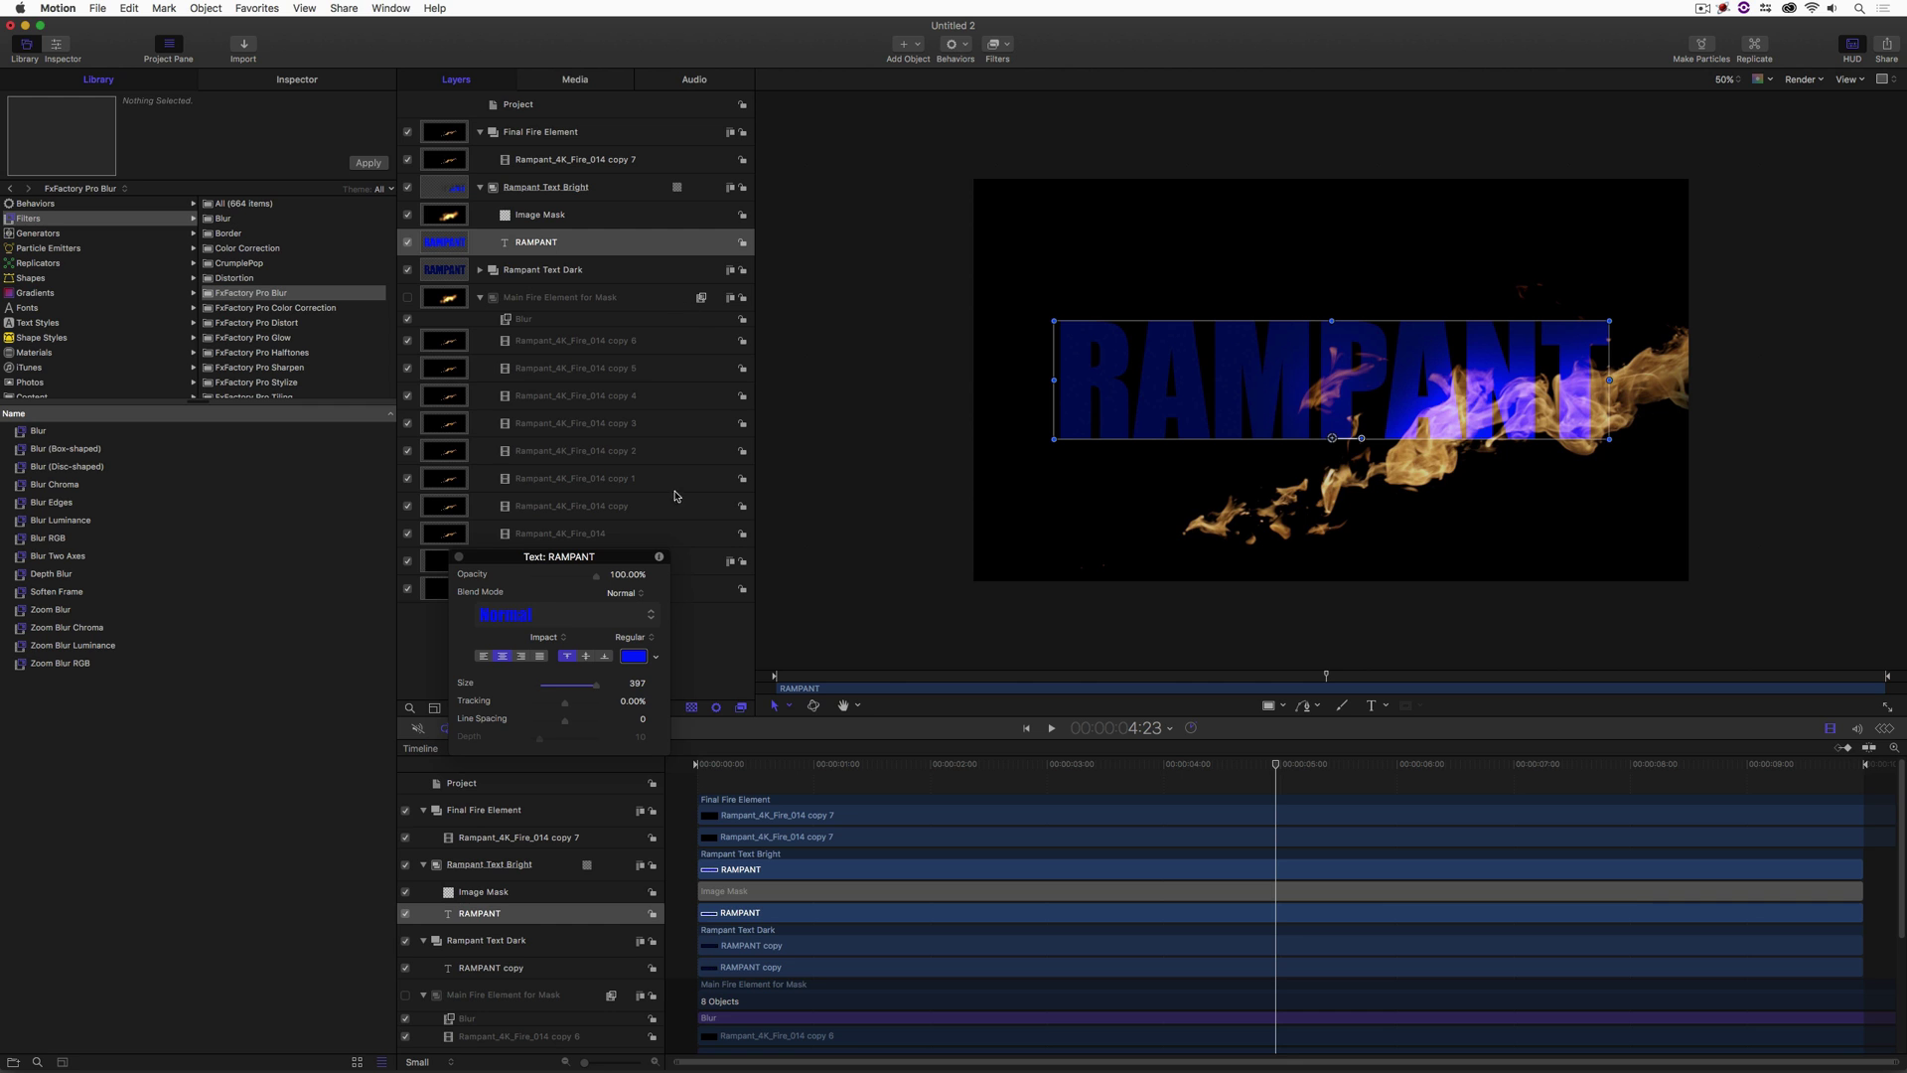
{"action": "left_click", "coordinate": [633, 657]}
{"action": "mouse_move", "coordinate": [562, 556]}
{"action": "left_mouse_down"}
{"action": "mouse_move", "coordinate": [544, 501]}
{"action": "mouse_move", "coordinate": [566, 551]}
{"action": "mouse_move", "coordinate": [607, 561]}
{"action": "left_mouse_up"}
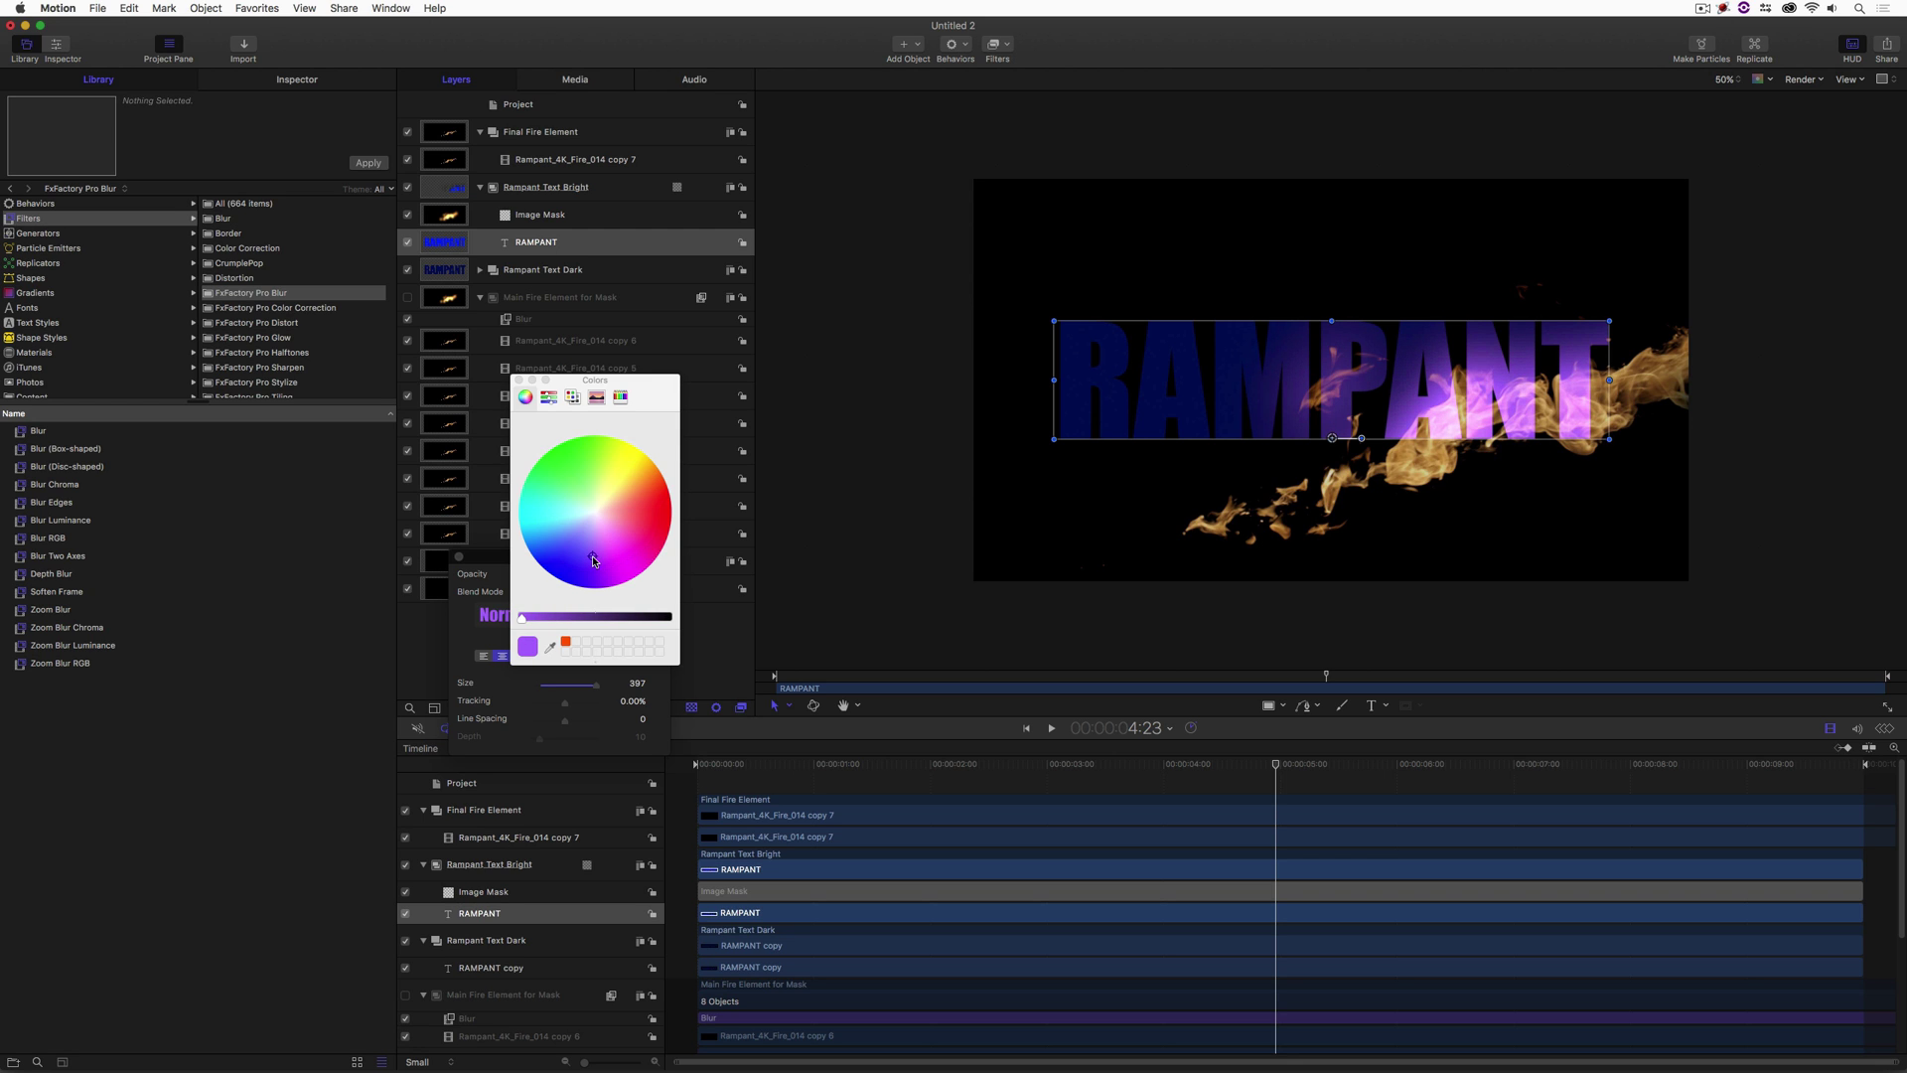
{"action": "left_click_drag", "start_coordinate": [592, 556], "coordinate": [616, 498]}
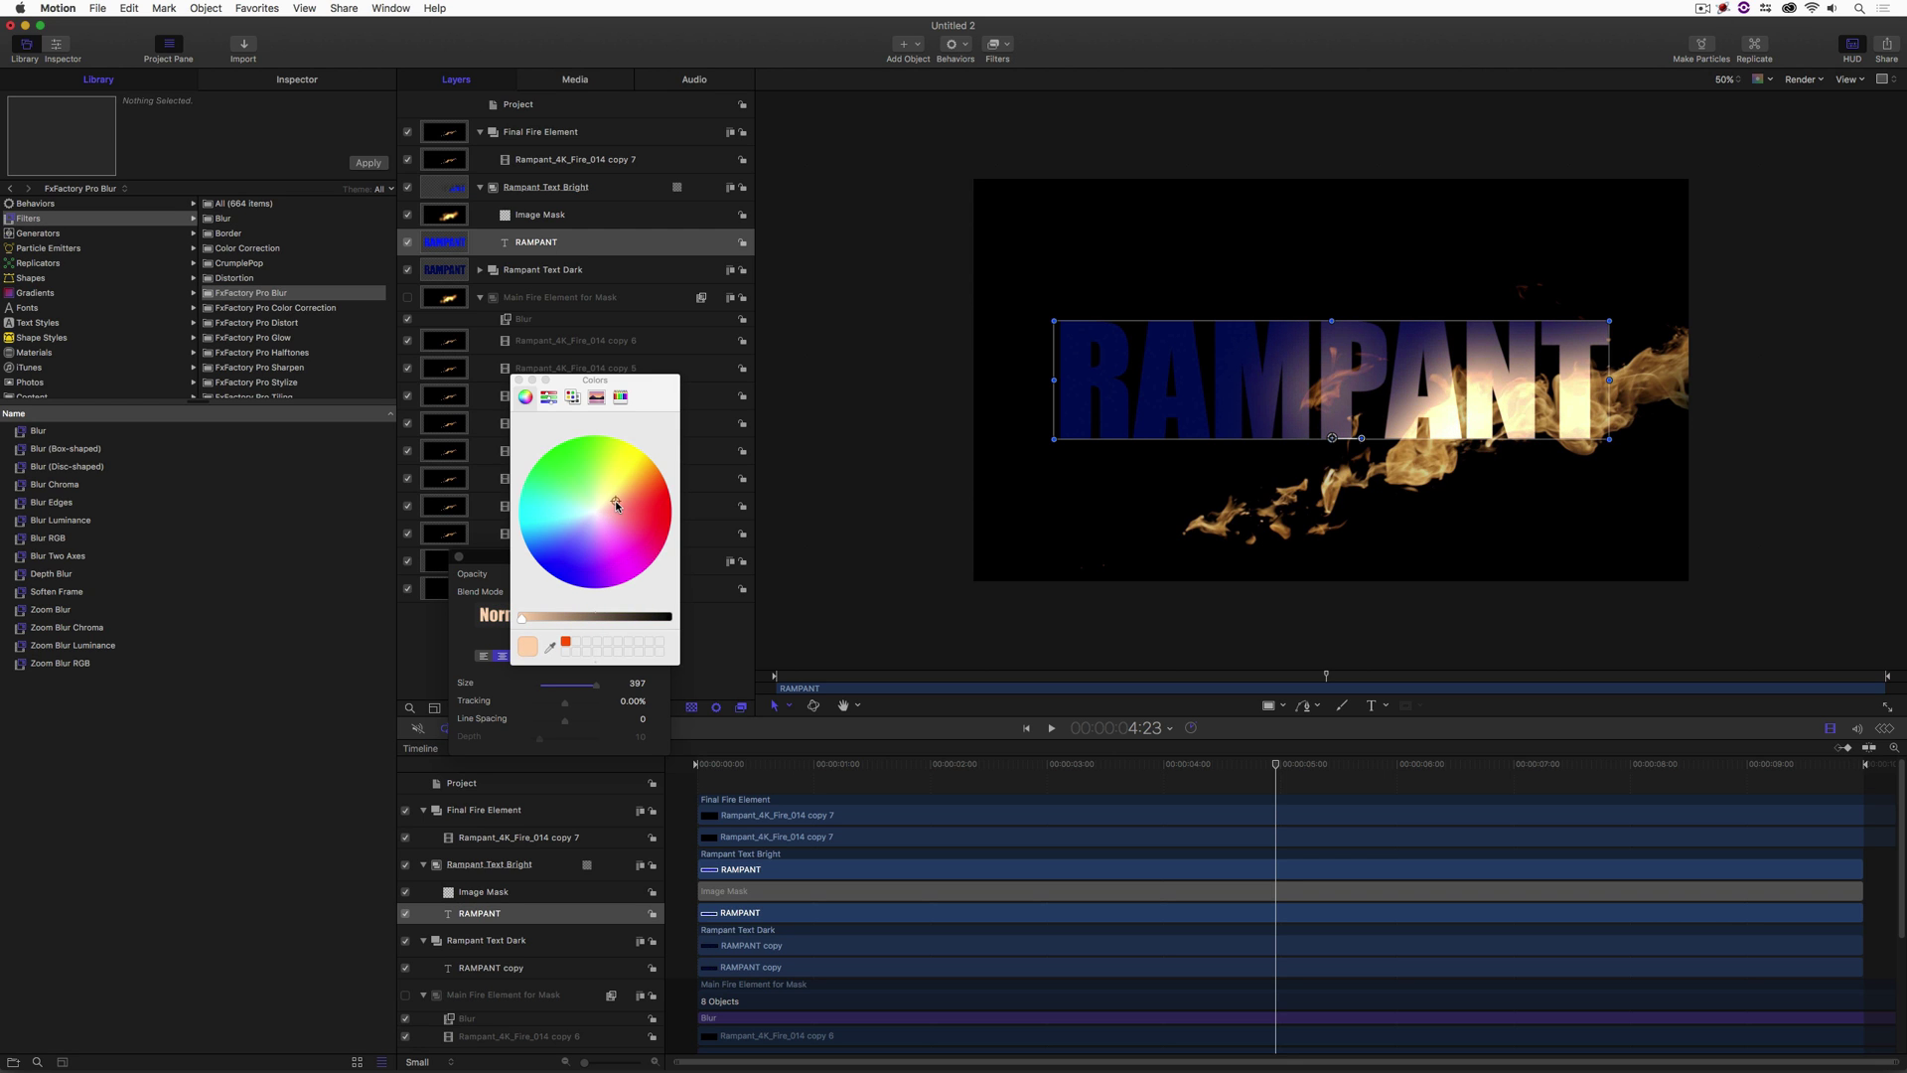
{"action": "left_click_drag", "start_coordinate": [616, 503], "coordinate": [618, 504]}
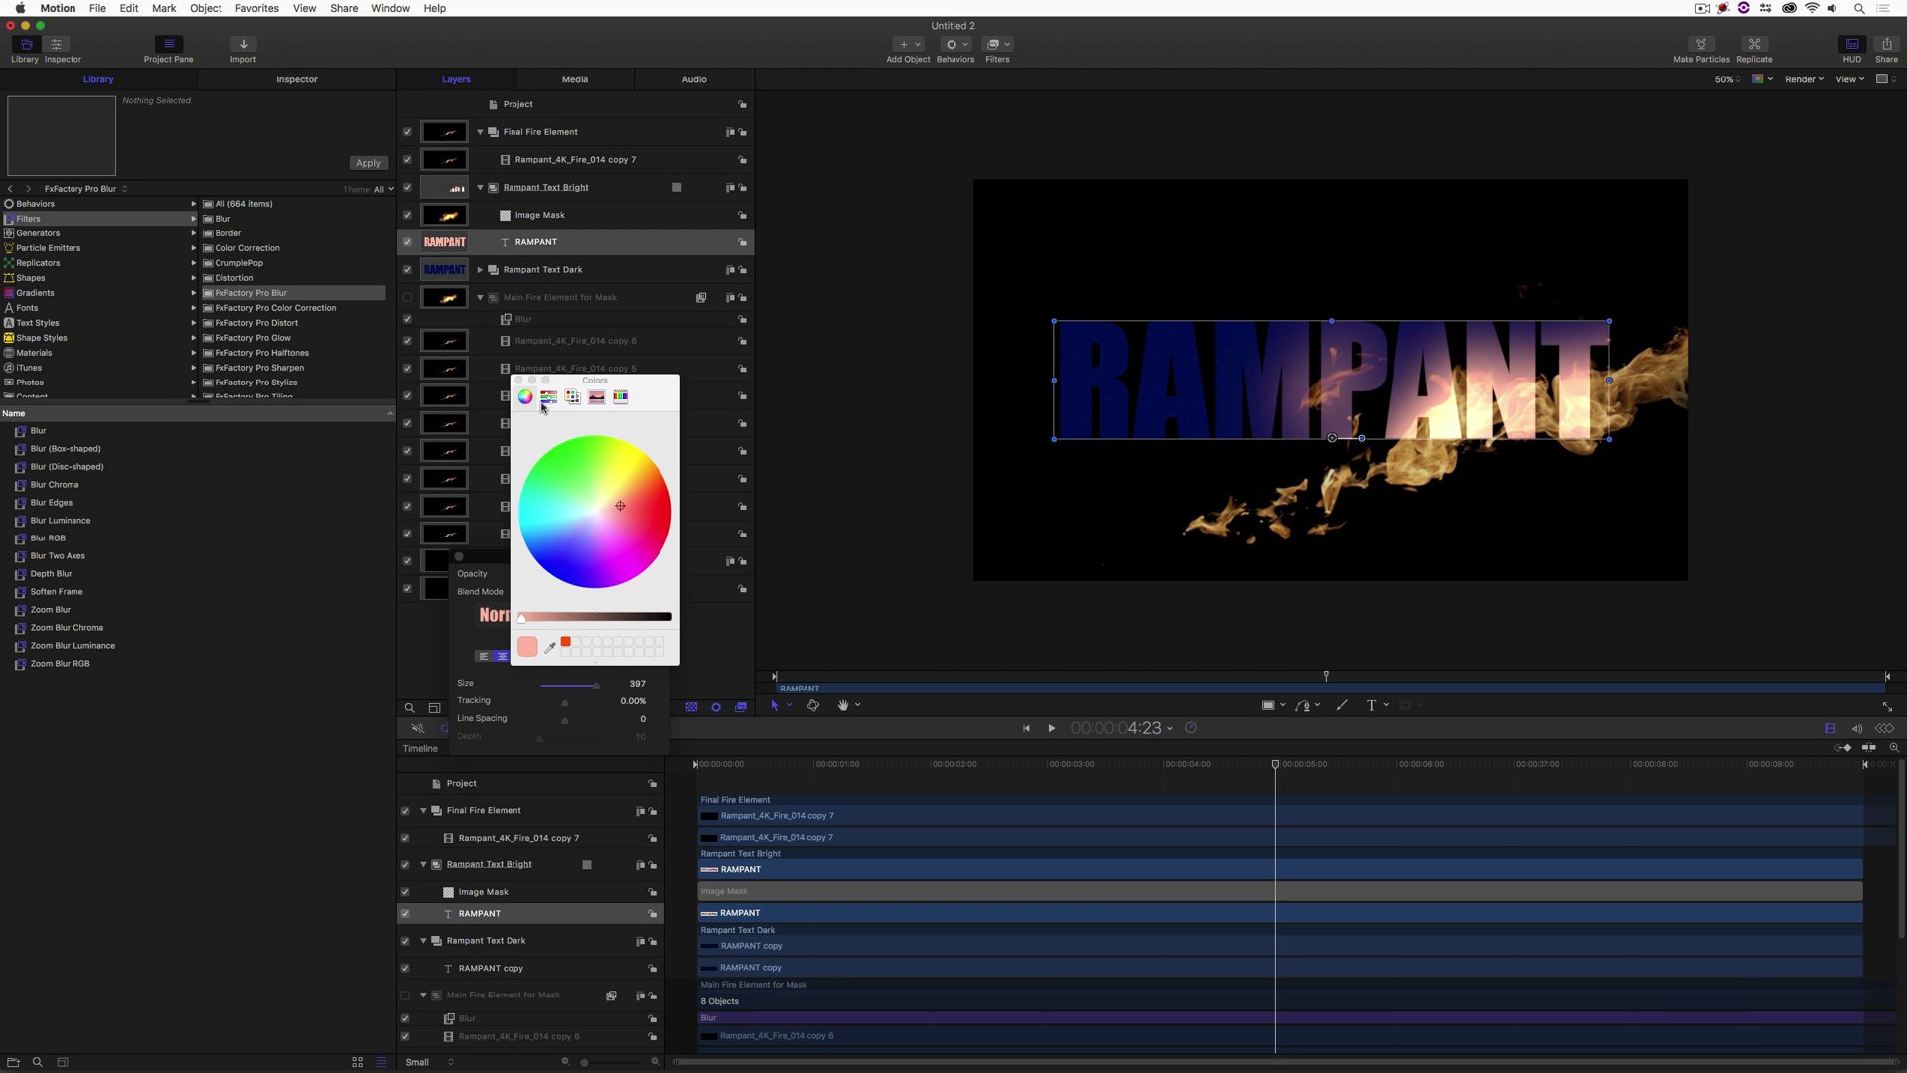
{"action": "left_click", "coordinate": [518, 381]}
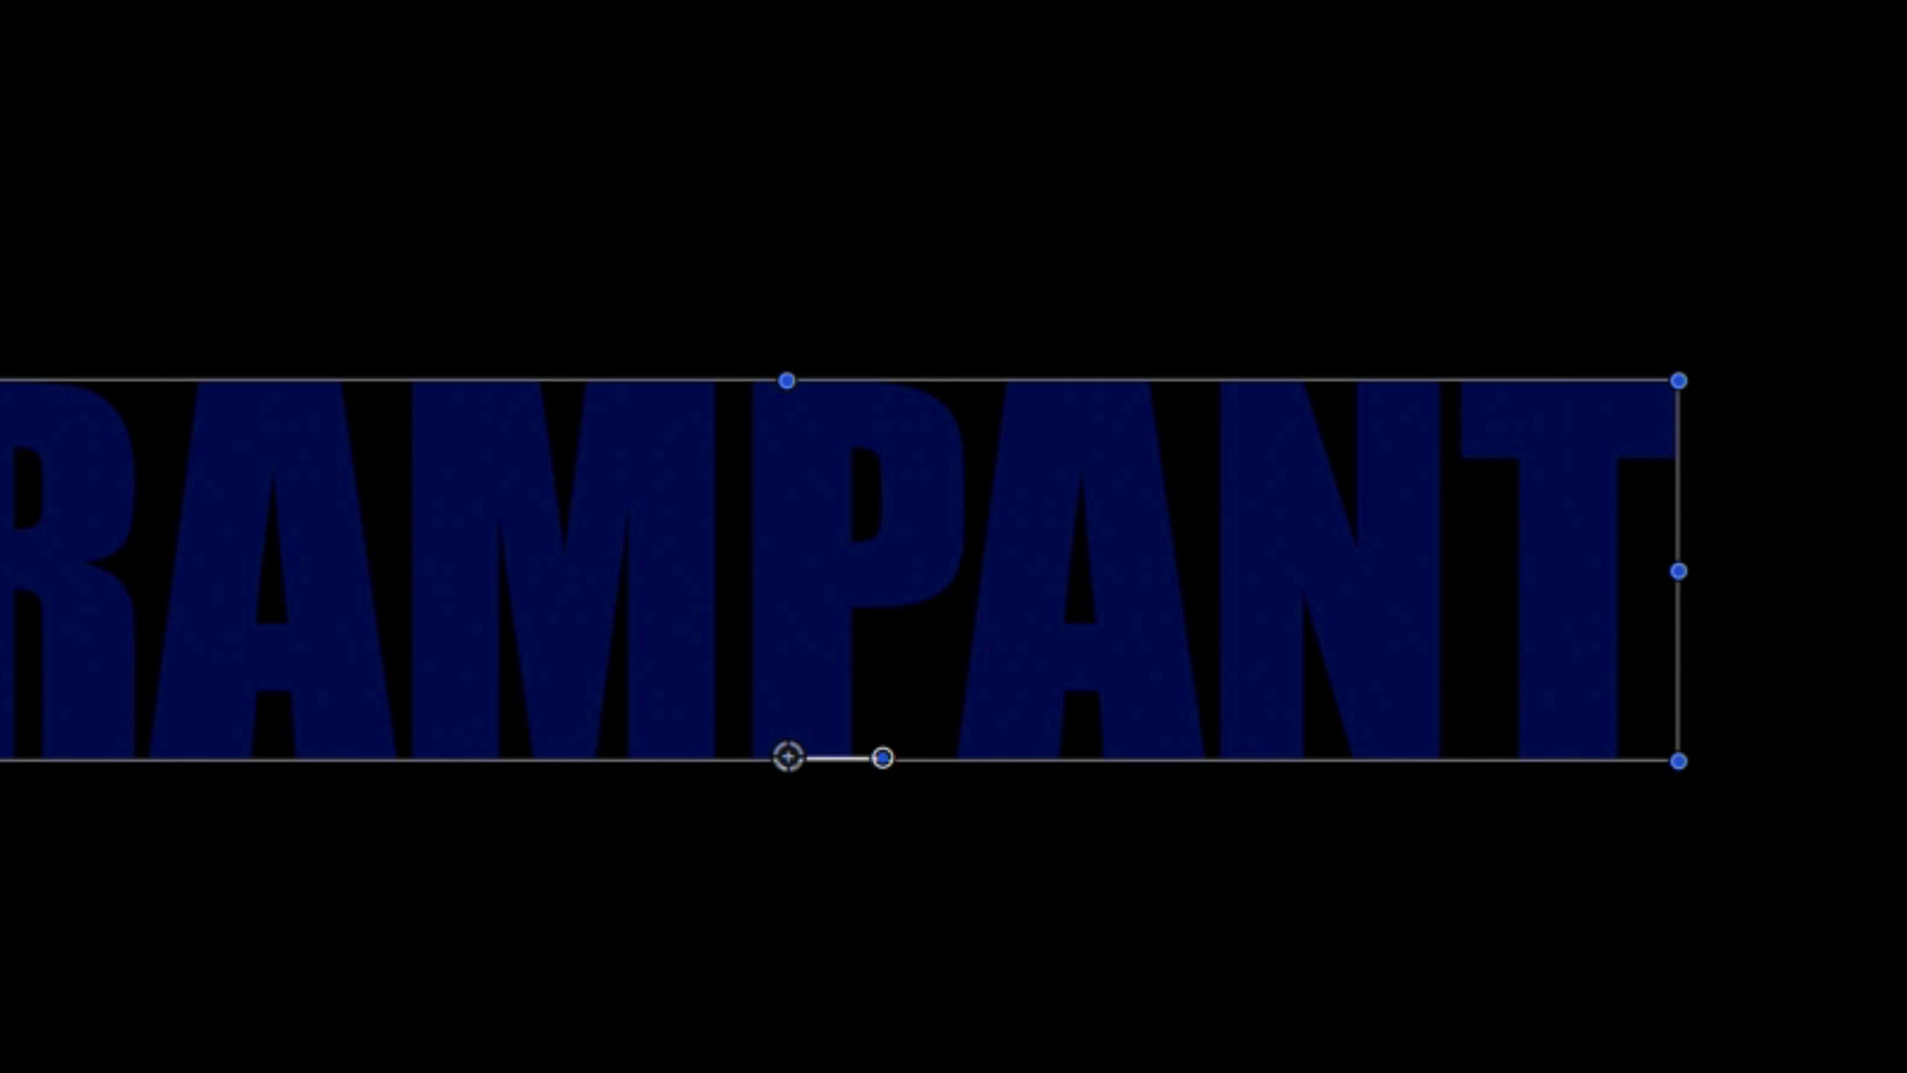
{"action": "key", "text": "Escape"}
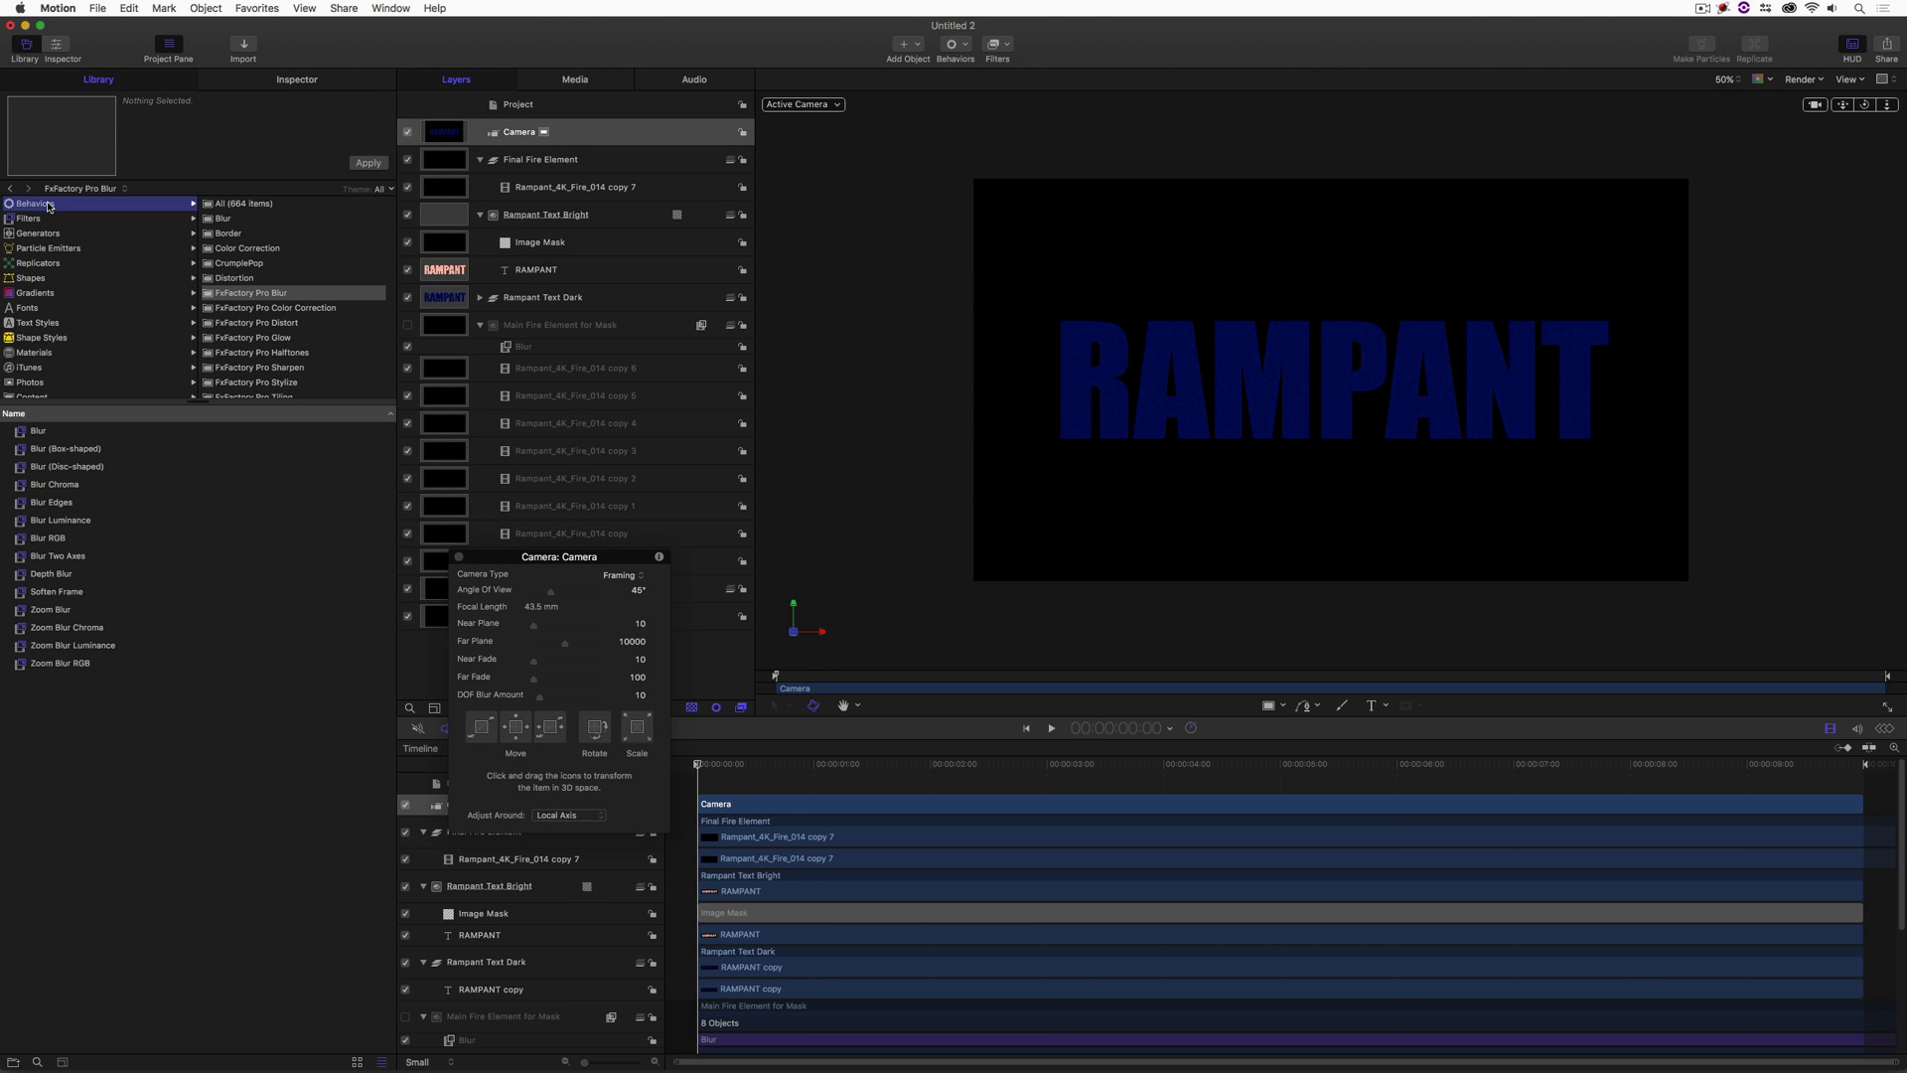
Apply the Dolly camera behavior to the Camera.
{"action": "left_click", "coordinate": [35, 204]}
{"action": "left_click", "coordinate": [236, 248]}
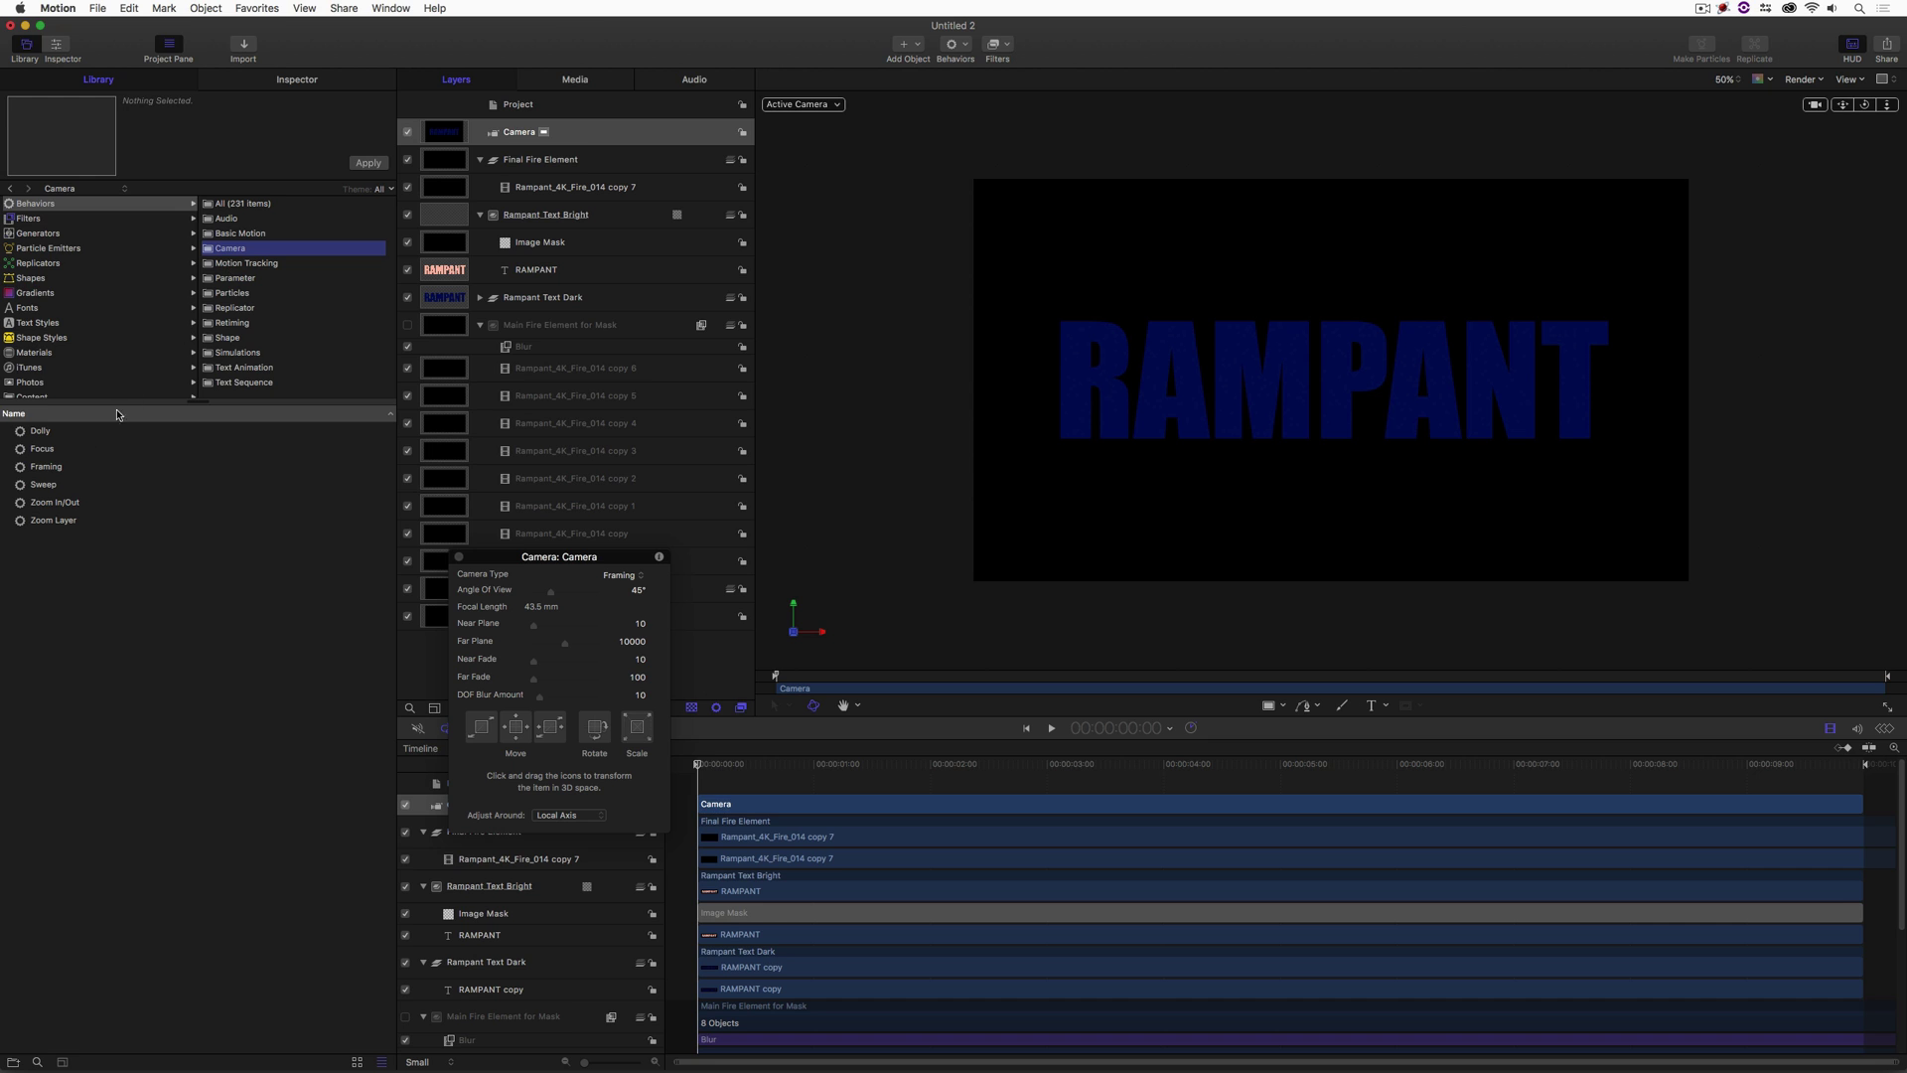
{"action": "left_click_drag", "start_coordinate": [37, 462], "coordinate": [602, 136]}
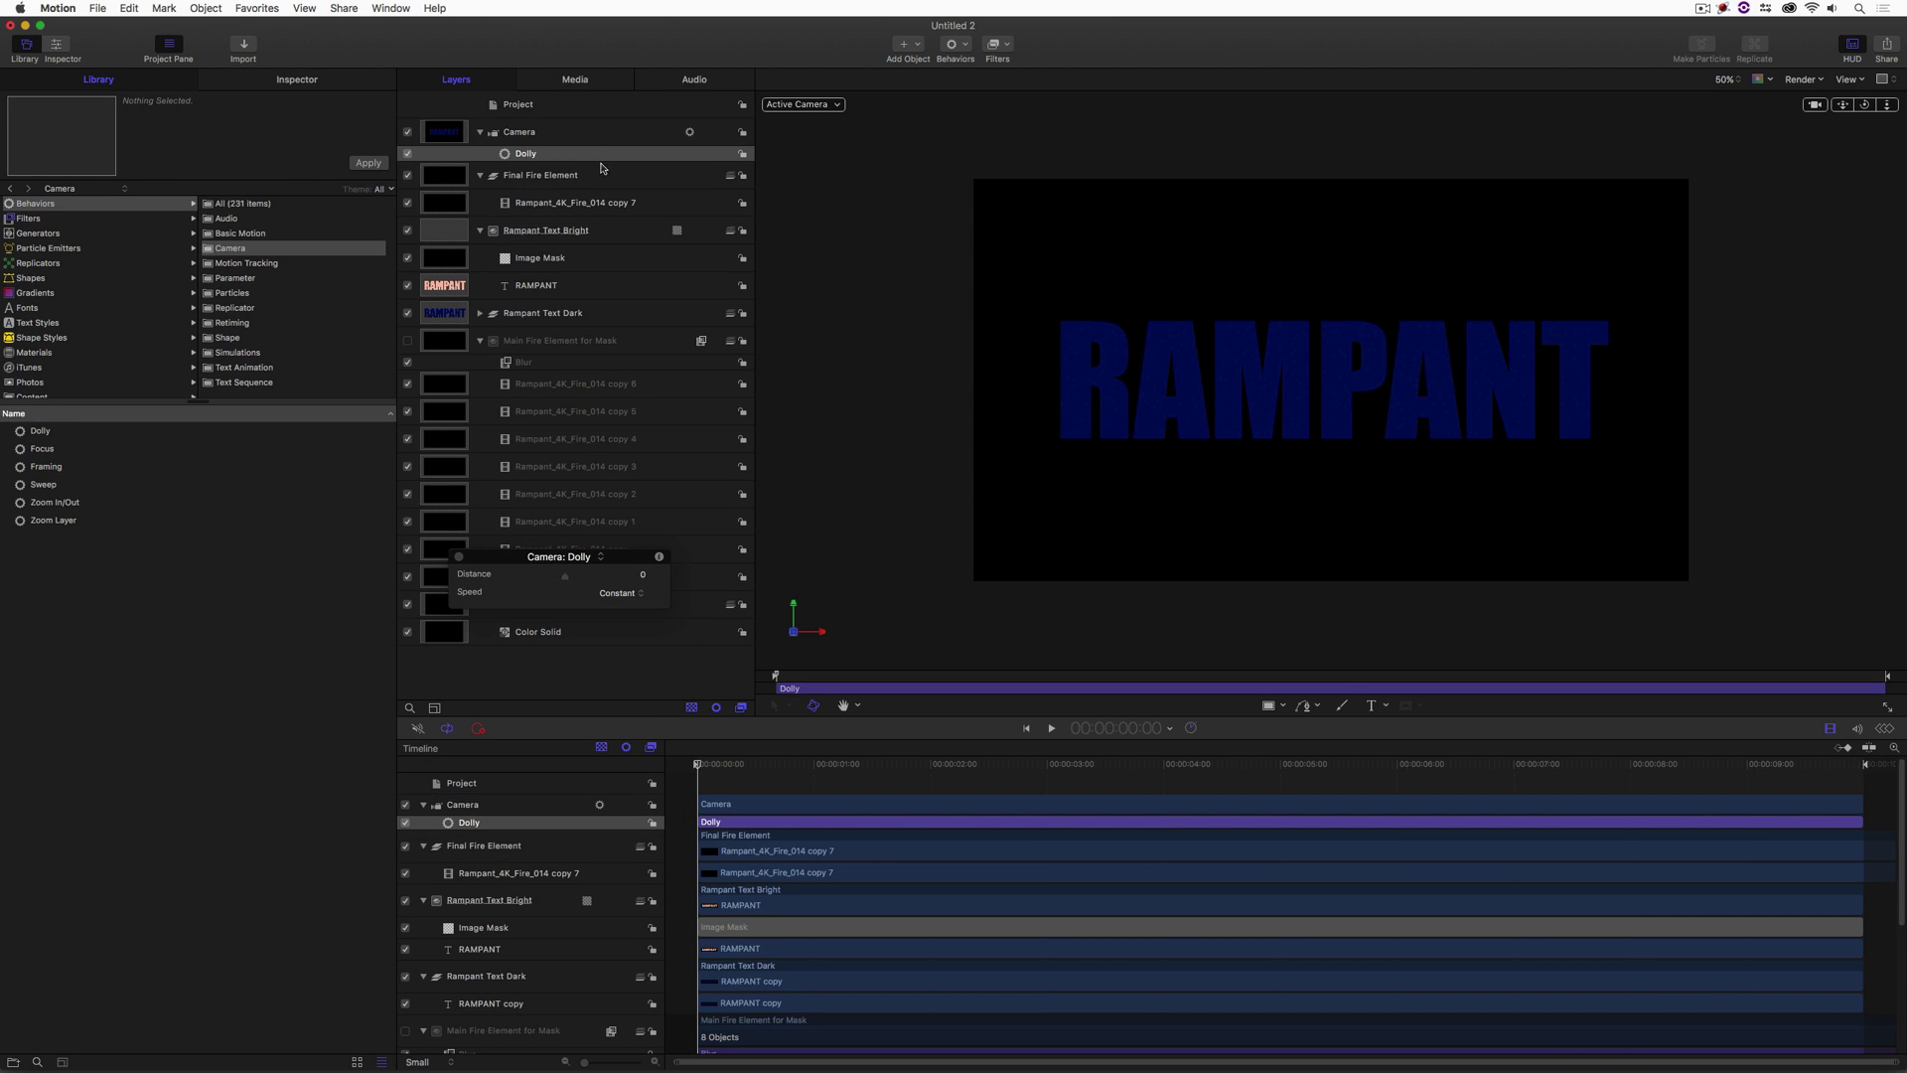
Set the Dolly behavior's distance to 200 and play the project to preview the camera move.
{"action": "left_click", "coordinate": [460, 559]}
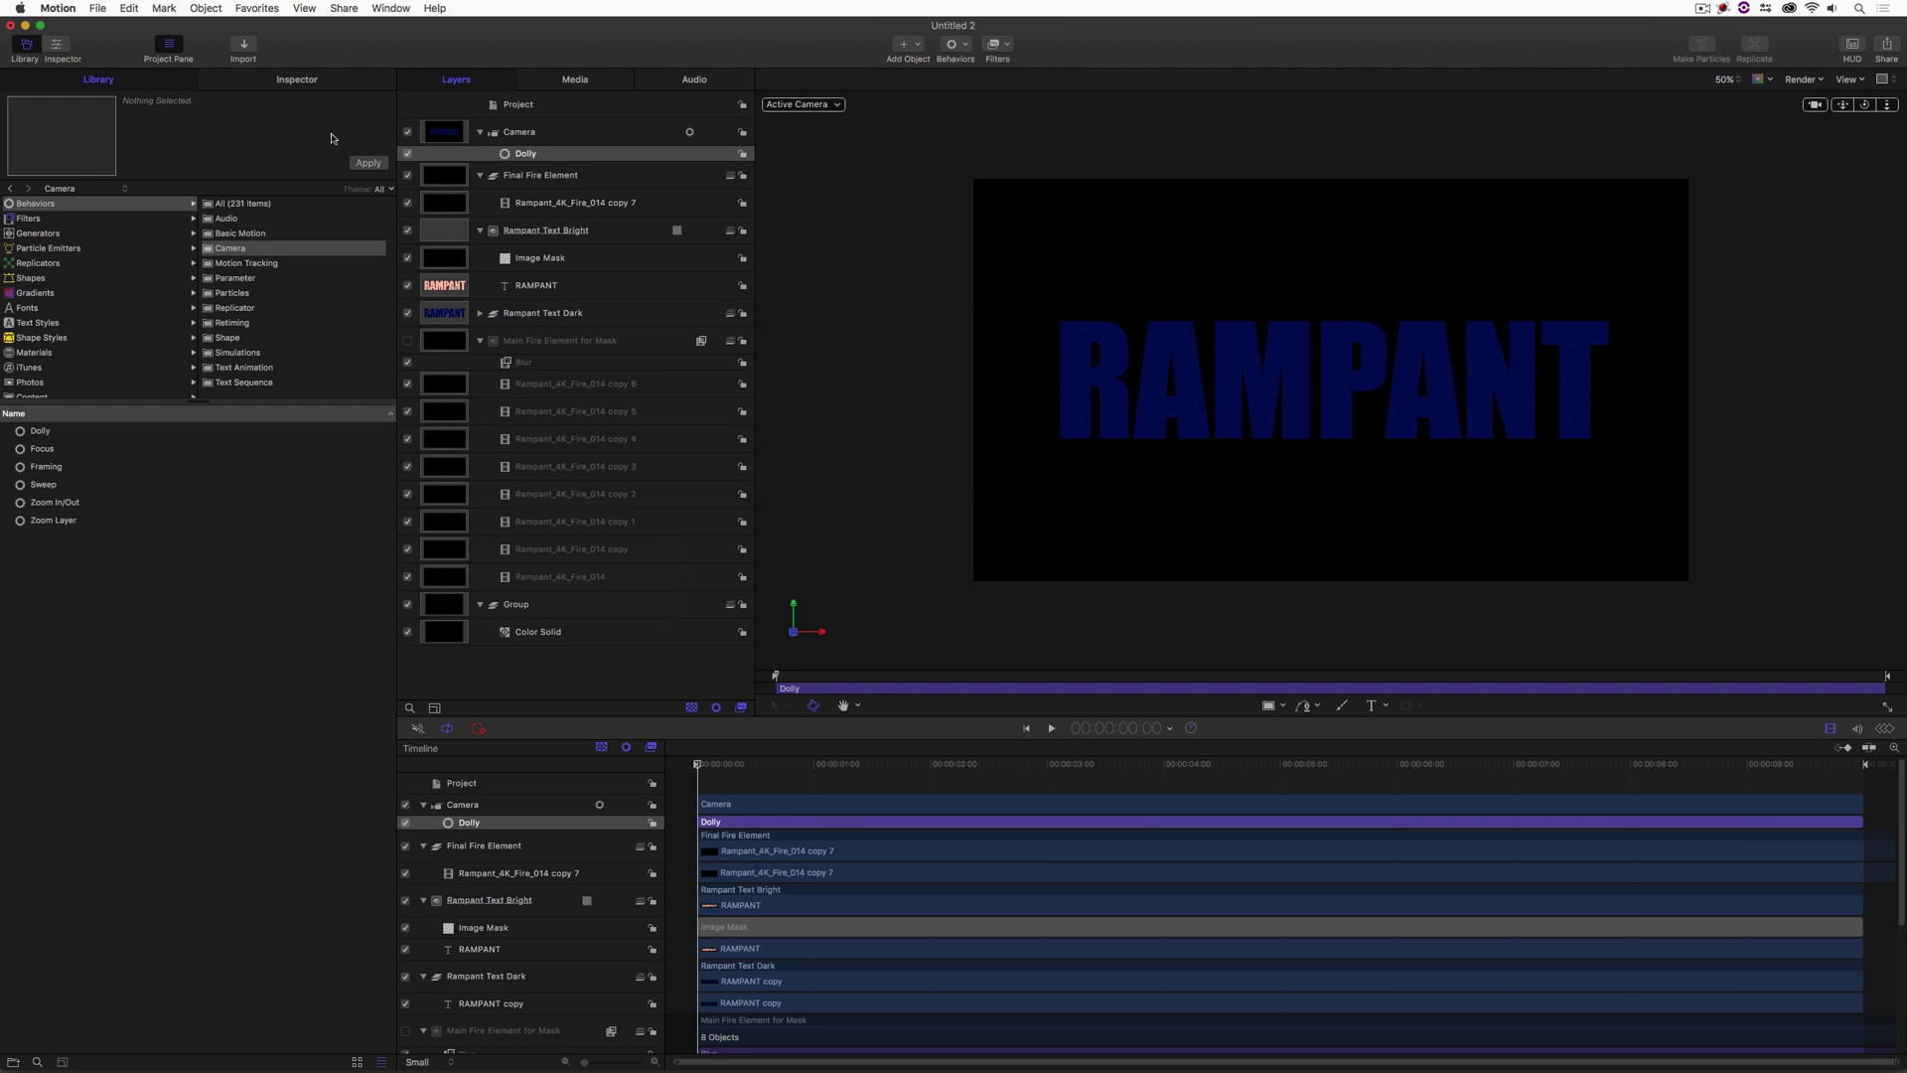
{"action": "left_click", "coordinate": [286, 84]}
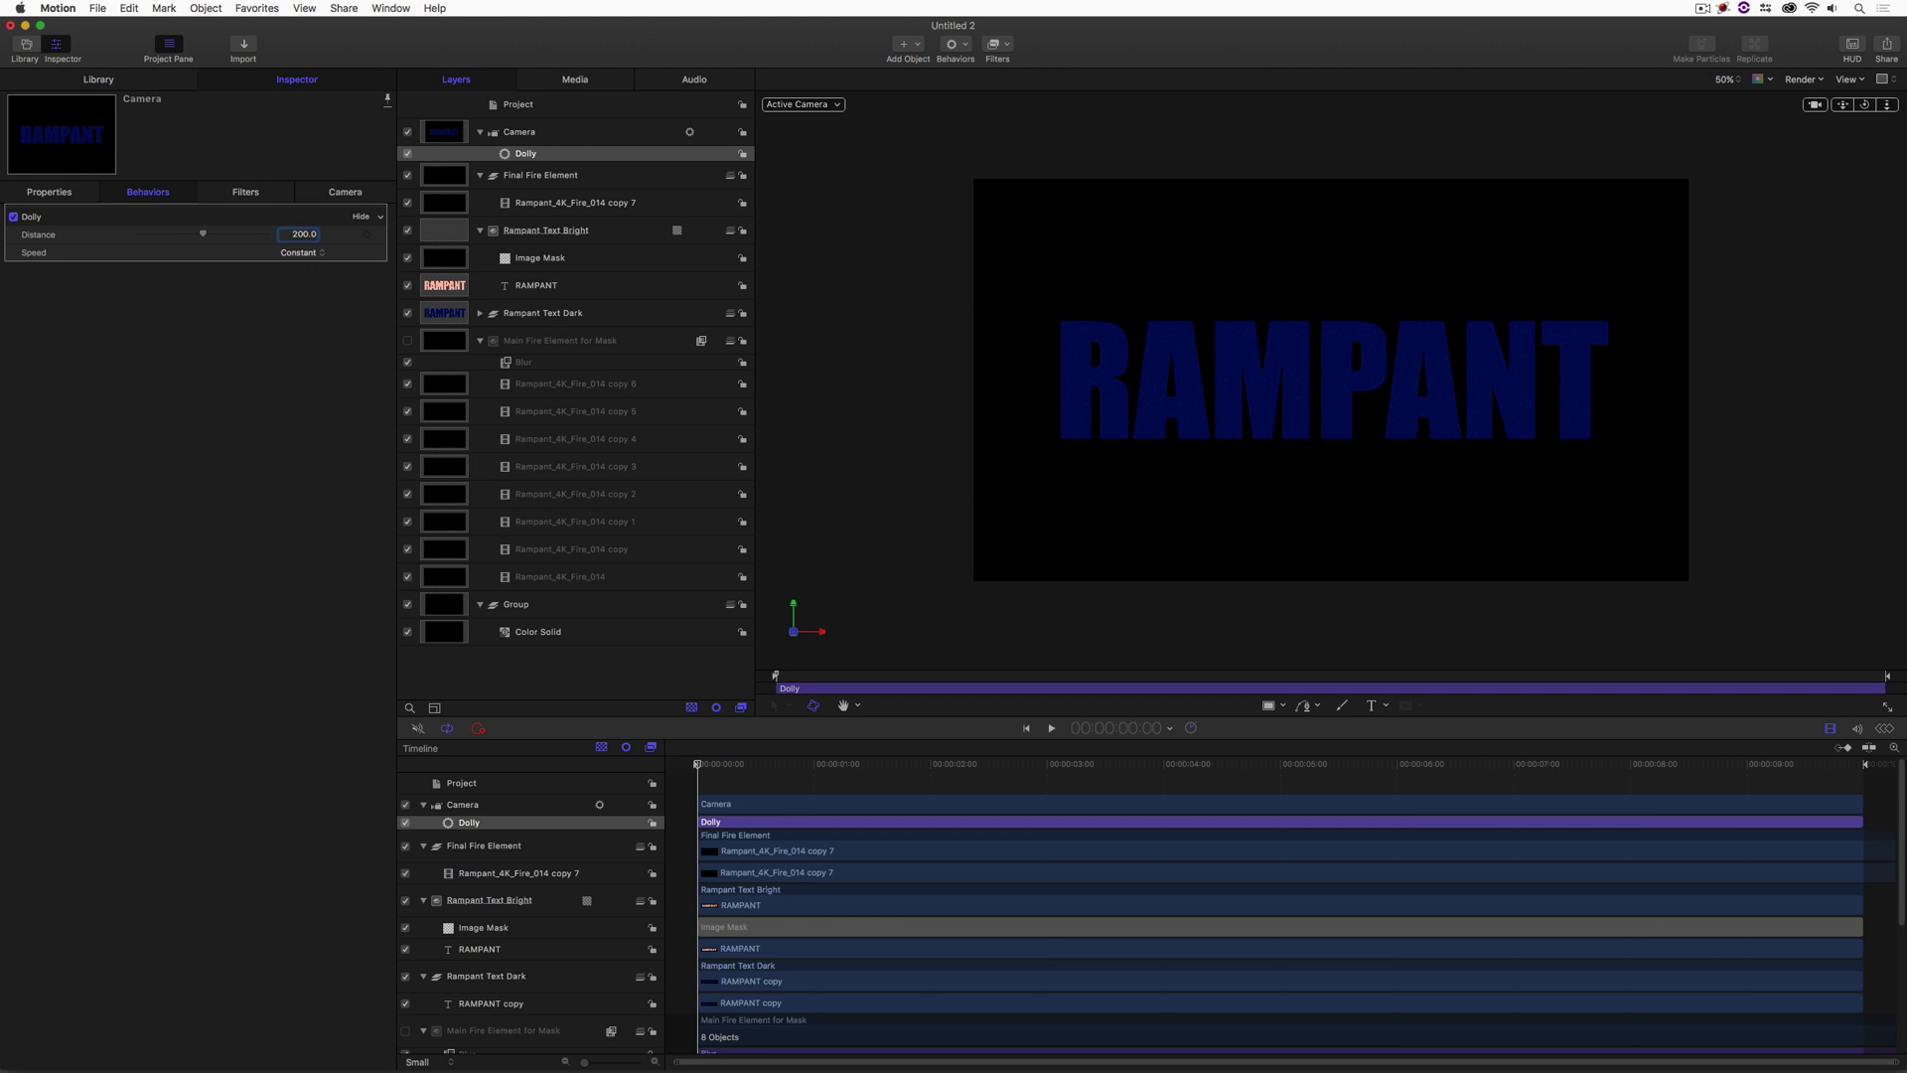
{"action": "key", "text": "space"}
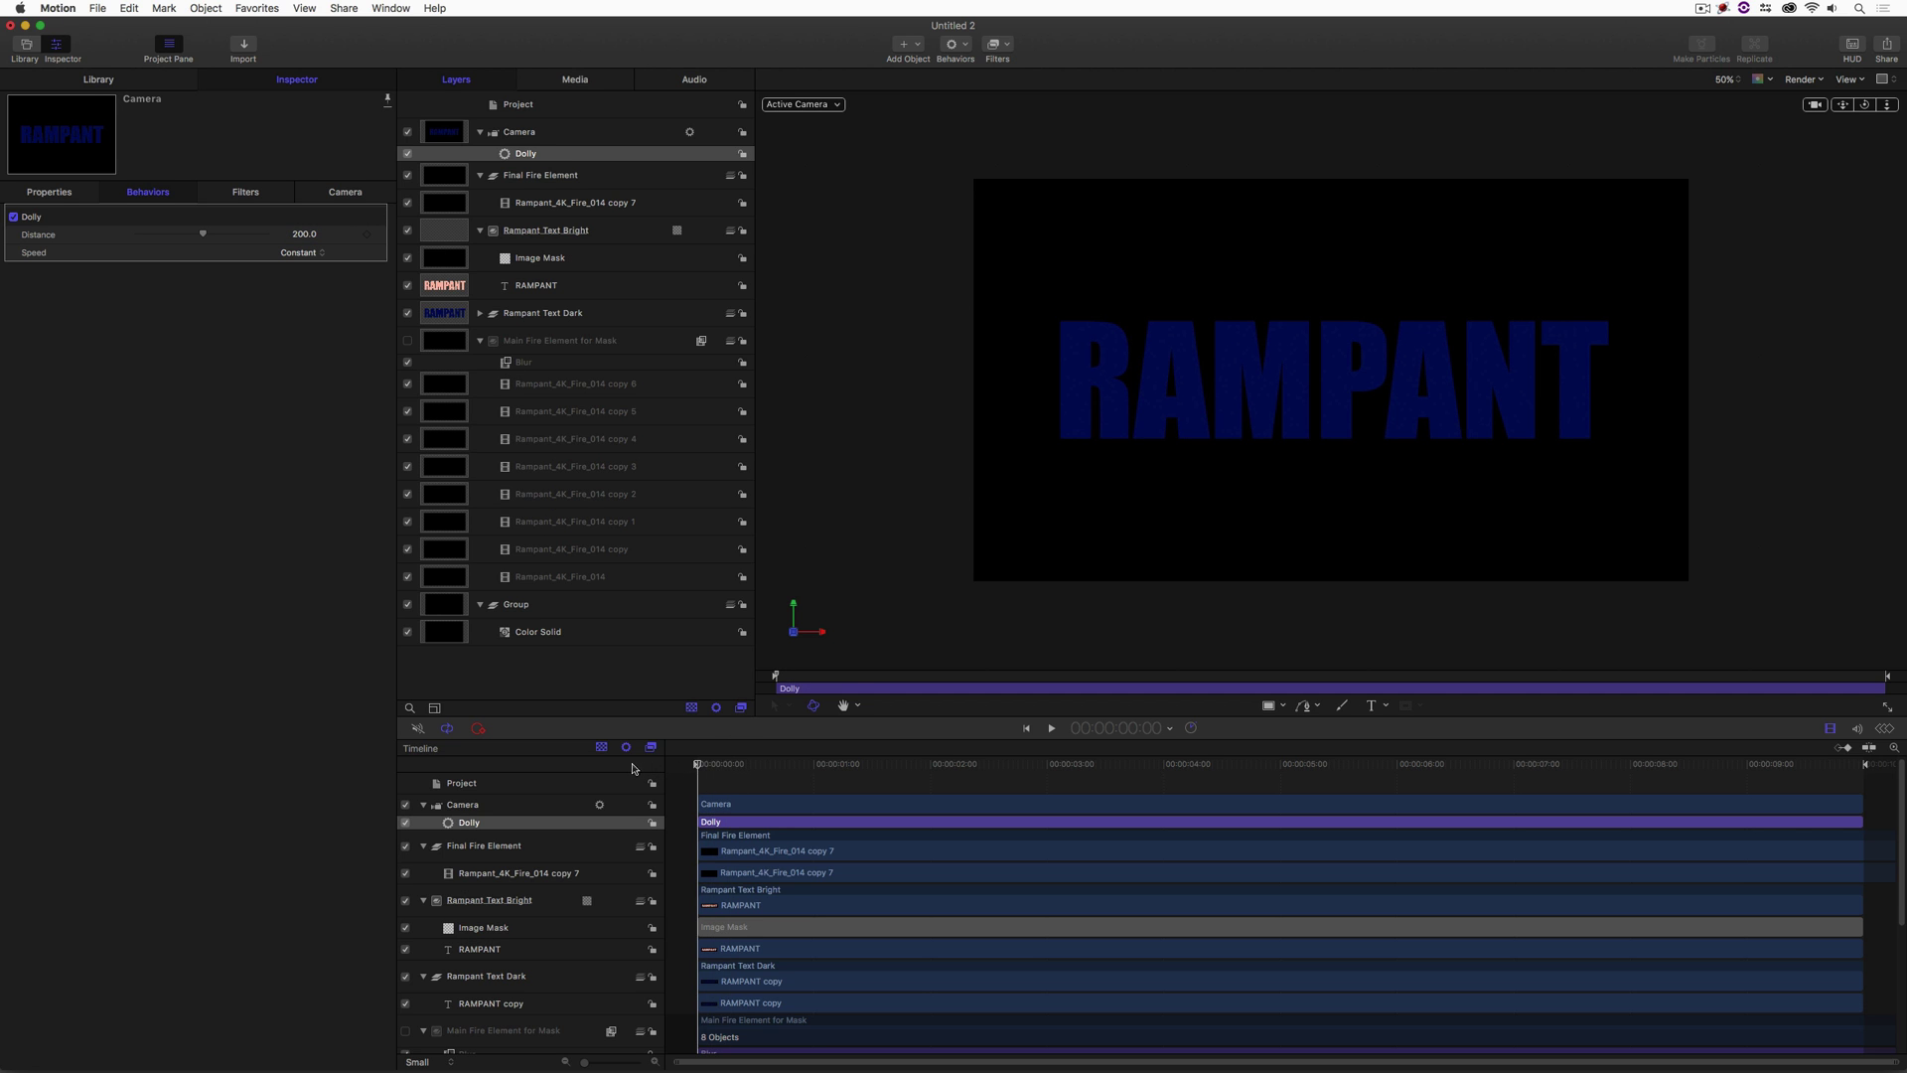